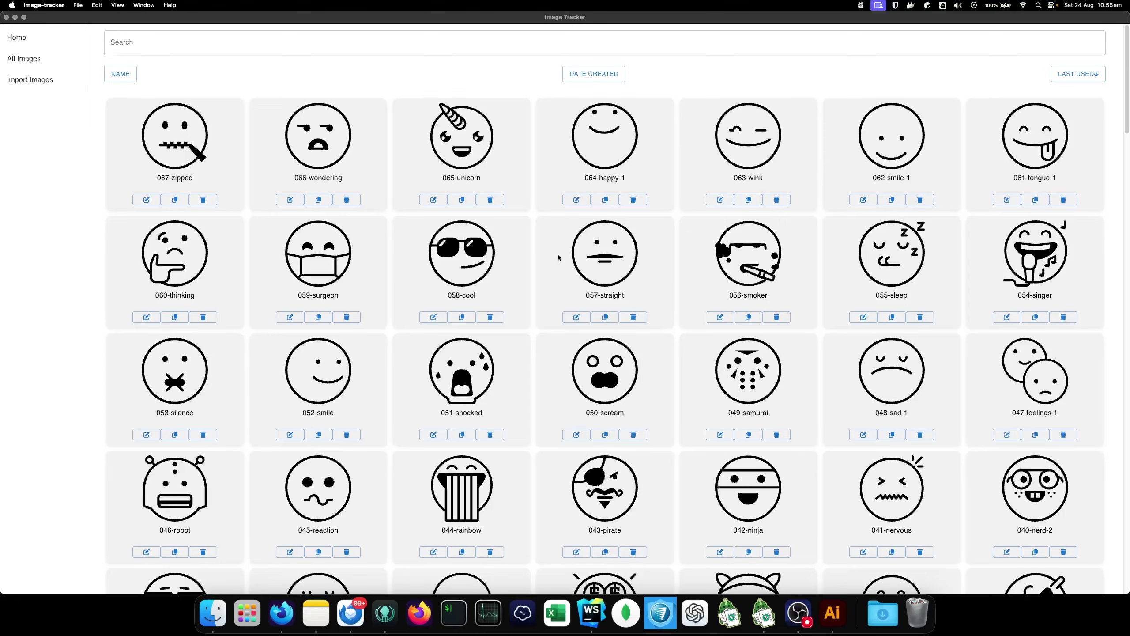
# - Scroll the Image Tracker grid and put the cursor in its search box
pyautogui.scroll(-5, 558, 255)
pyautogui.scroll(5, 389, 270)
pyautogui.click(159, 41)
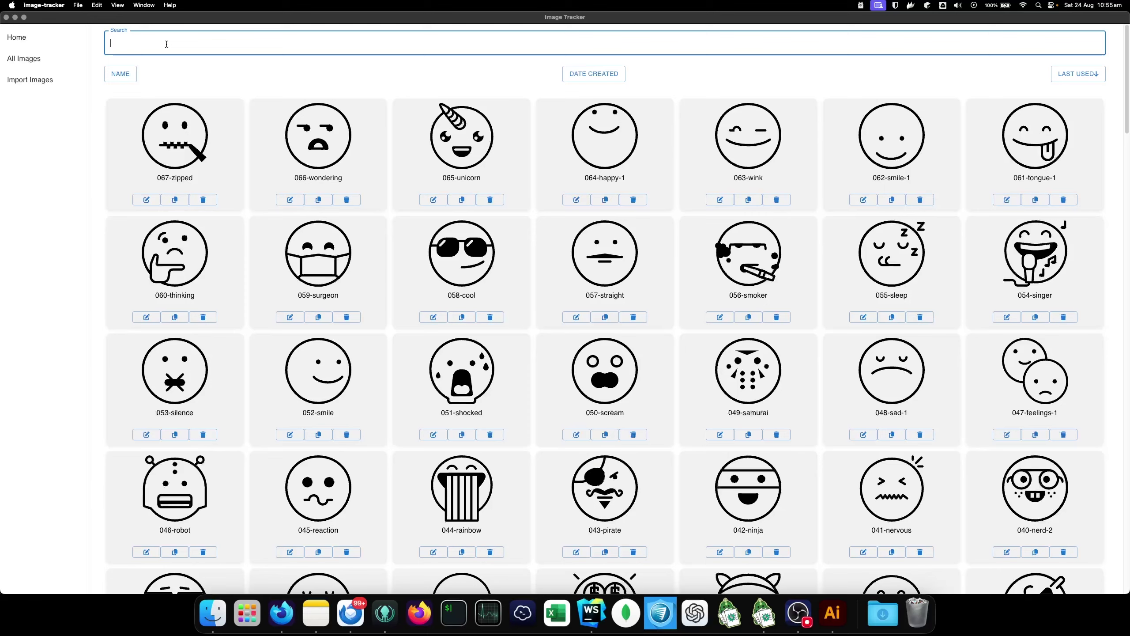
# - Look over the slogan designs in Fathers Day Designs.ai, selecting then deselecting the DAD group
pyautogui.click(832, 613)
pyautogui.moveTo(364, 370); pyautogui.dragTo(532, 300)
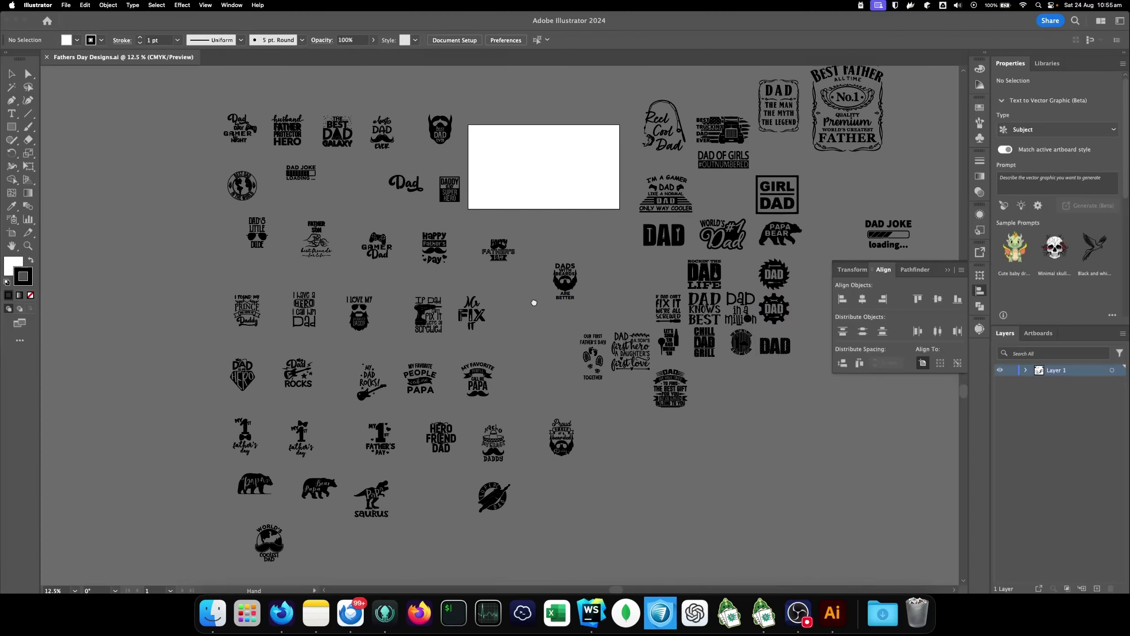
pyautogui.scroll(5, 386, 330)
pyautogui.scroll(-3, 376, 318)
pyautogui.scroll(-2, 378, 318)
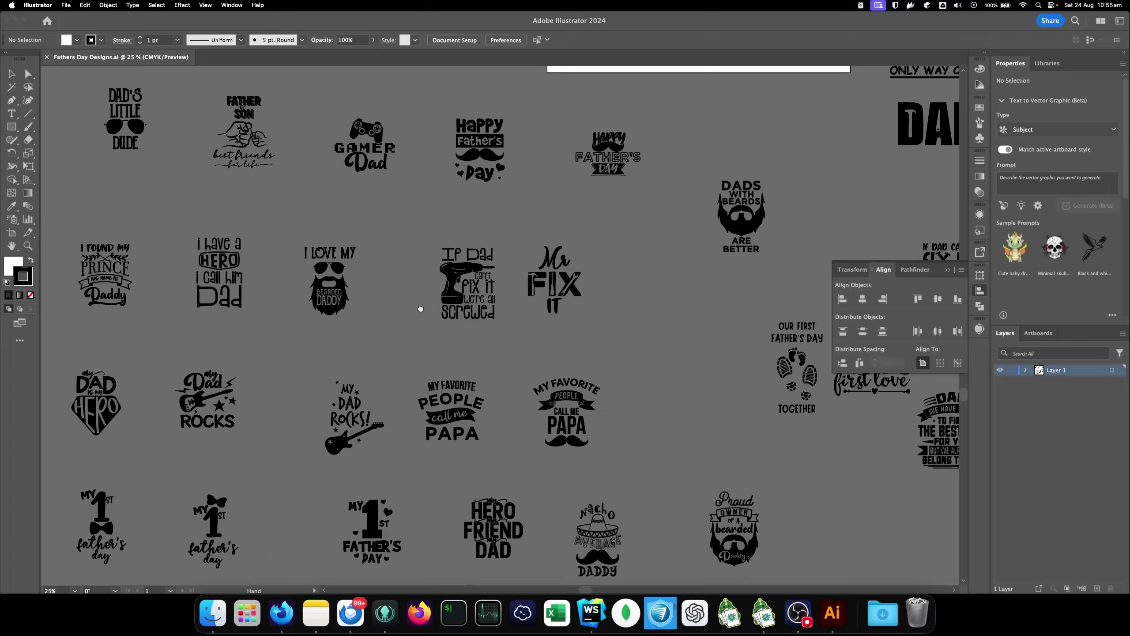
pyautogui.scroll(-2, 460, 339)
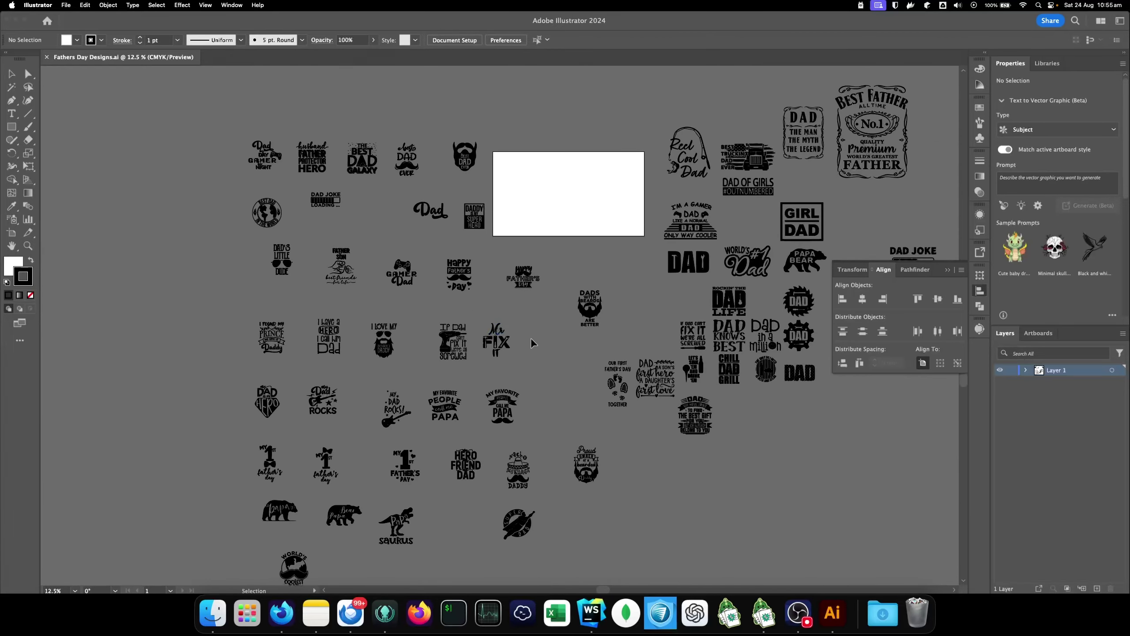
pyautogui.scroll(-3, 534, 379)
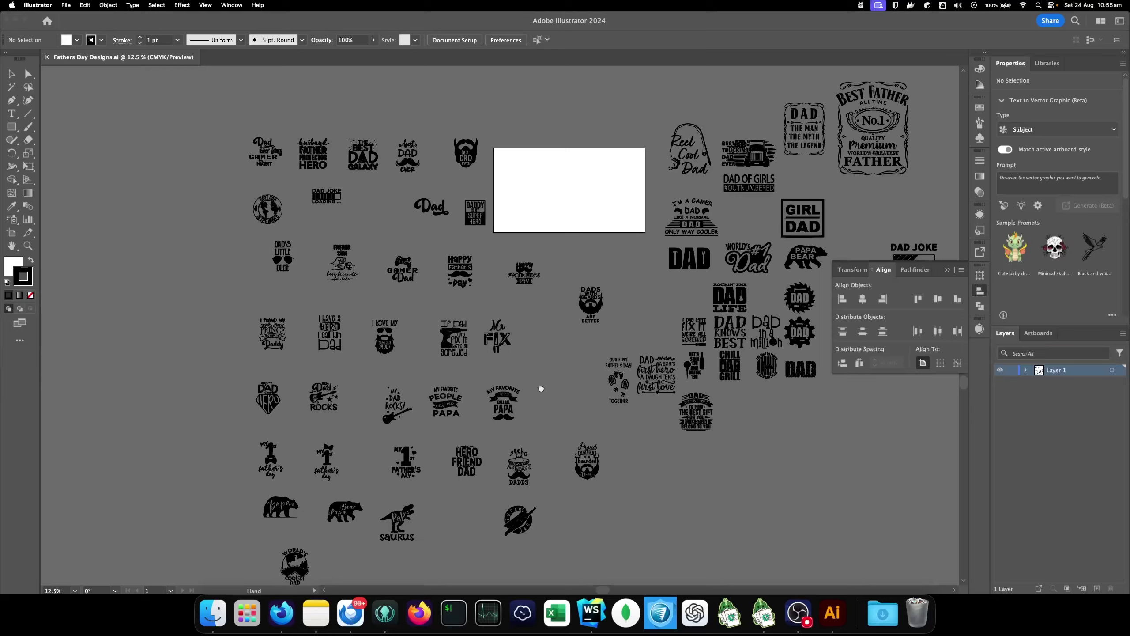
pyautogui.scroll(5, 418, 391)
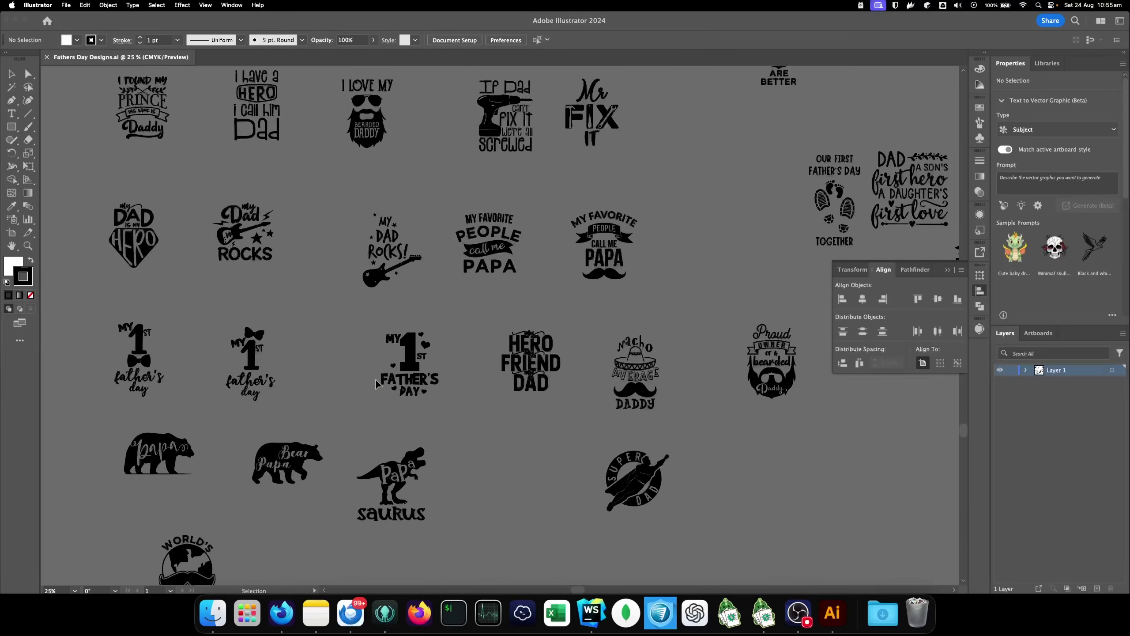
pyautogui.scroll(-3, 573, 290)
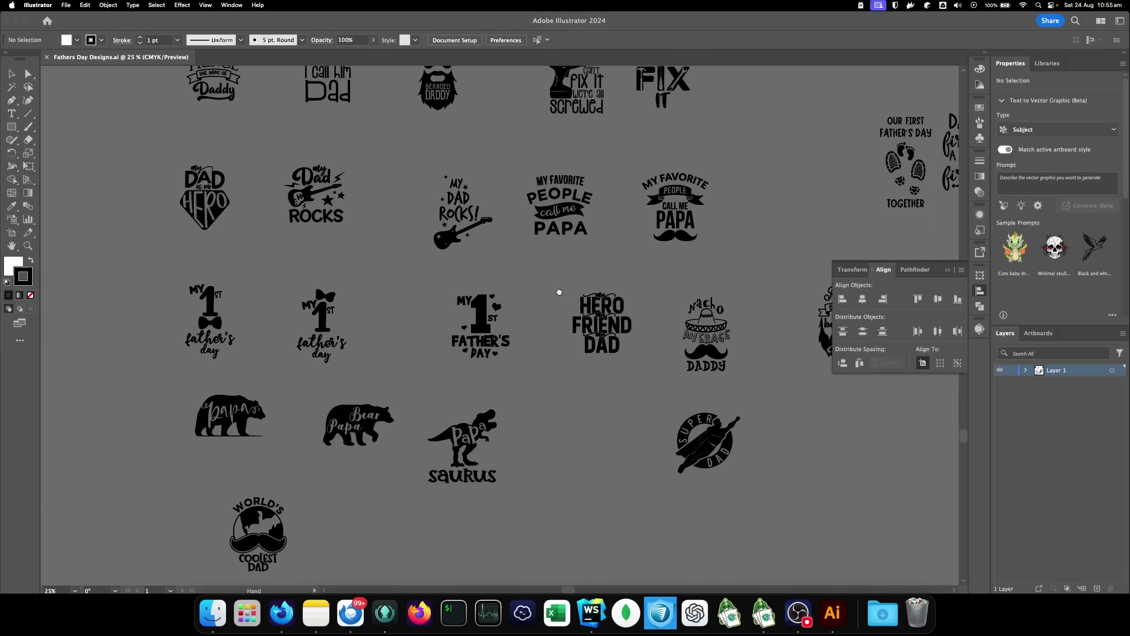
pyautogui.hscroll(5, 467, 353)
pyautogui.scroll(4, 361, 332)
pyautogui.hscroll(2, 362, 332)
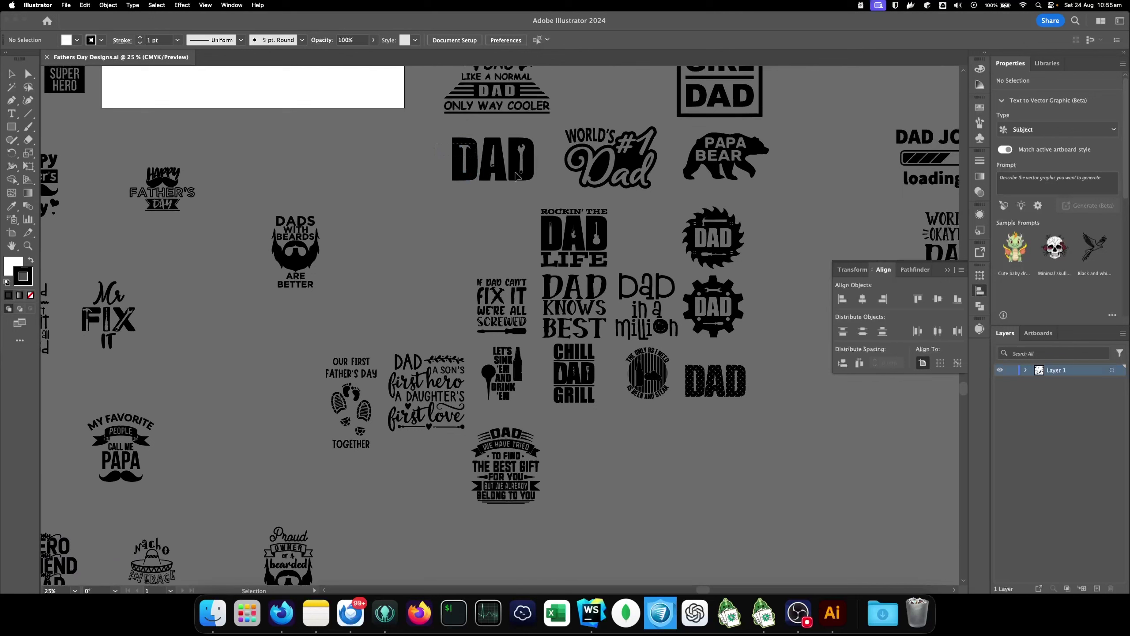
pyautogui.click(519, 176)
pyautogui.click(417, 272)
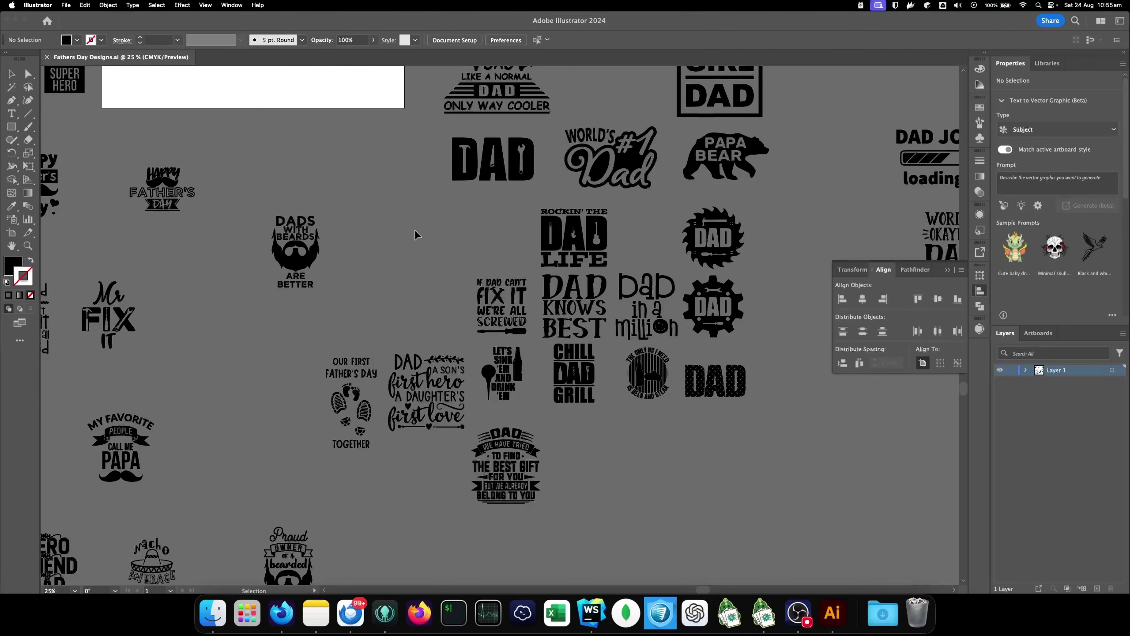
# - Search Image Tracker for 'uni' and highlight the 065-unicorn label
pyautogui.click(762, 613)
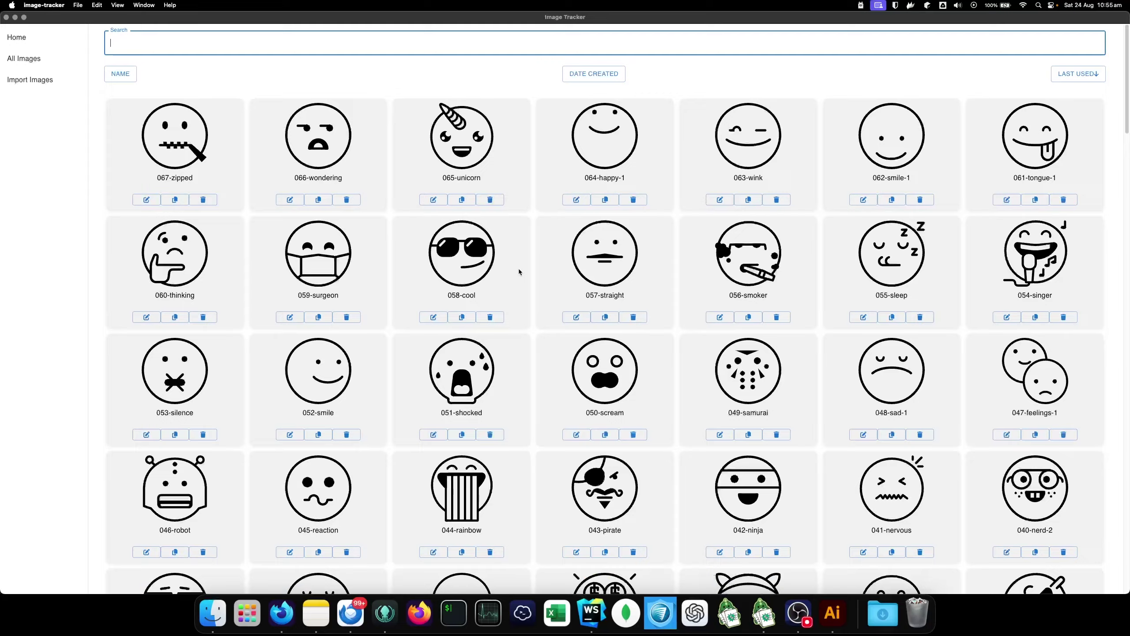
pyautogui.scroll(-10, 447, 304)
pyautogui.scroll(10, 448, 304)
pyautogui.write('uni')
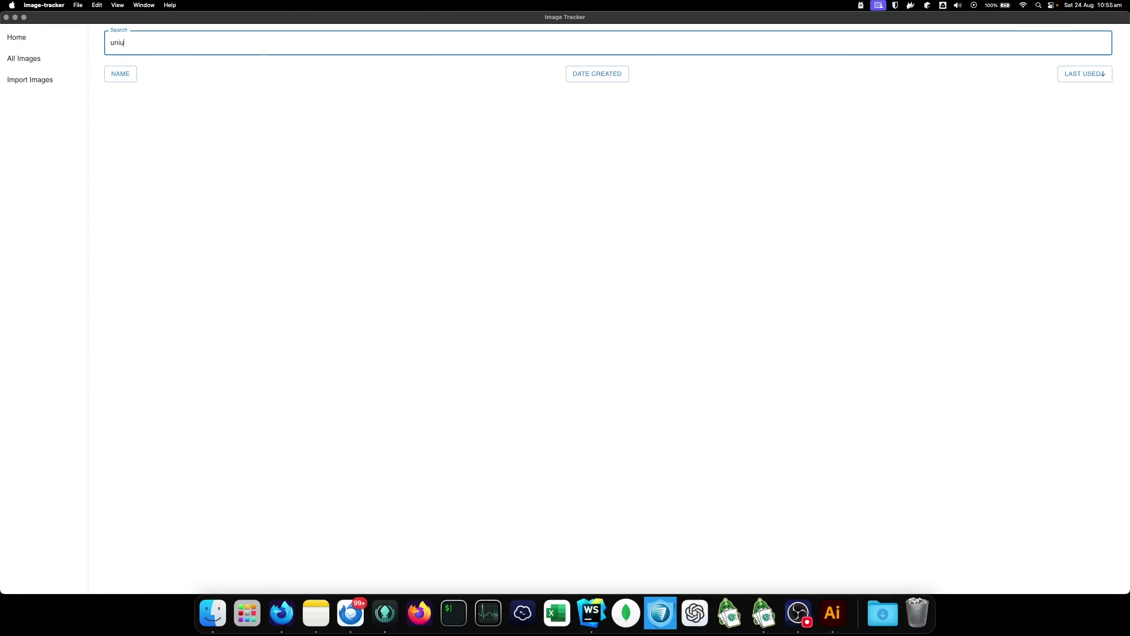
pyautogui.moveTo(194, 178); pyautogui.dragTo(153, 113)
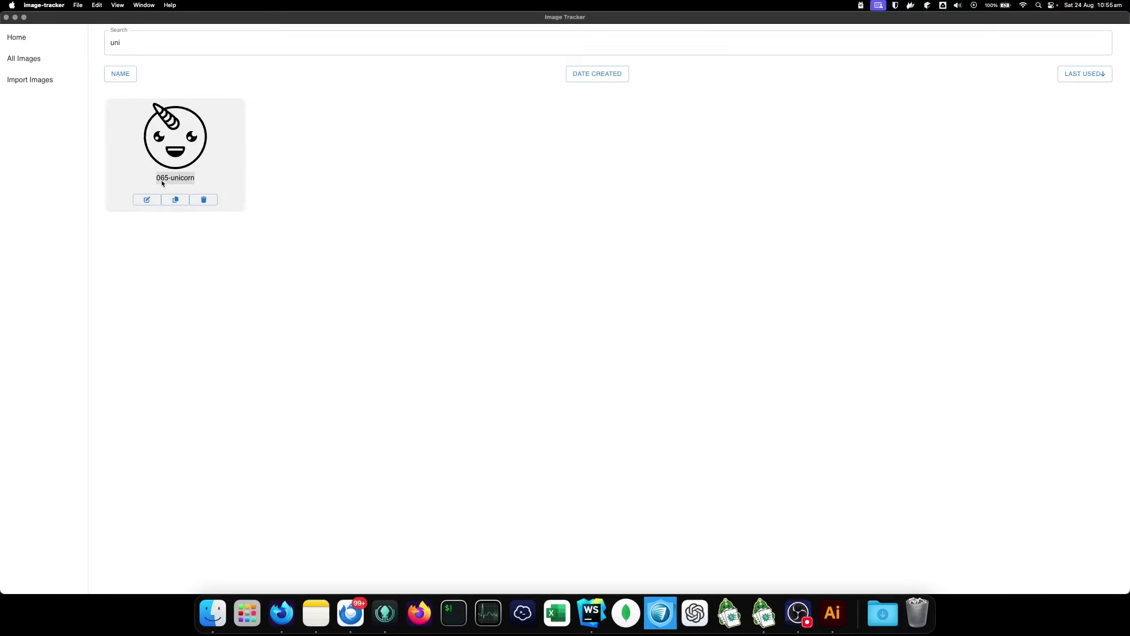
pyautogui.moveTo(196, 179); pyautogui.dragTo(157, 168)
# - Search 'father', check the 167-image total on Home, then return to All Images
pyautogui.click(169, 43)
pyautogui.press('super+a')
pyautogui.write('fa')
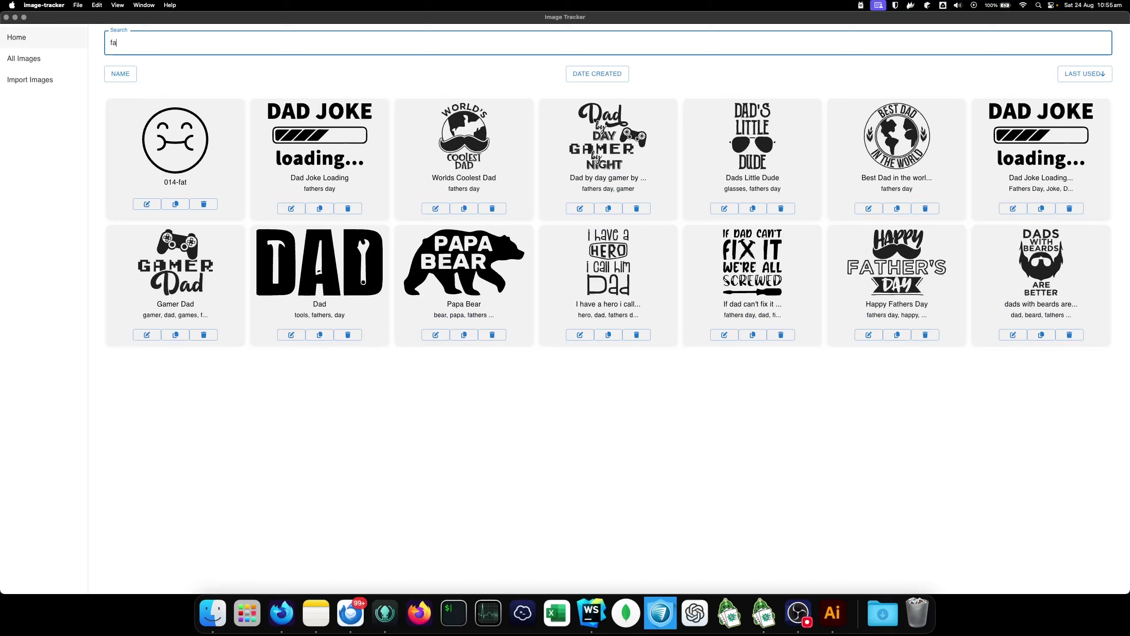
pyautogui.write('ther')
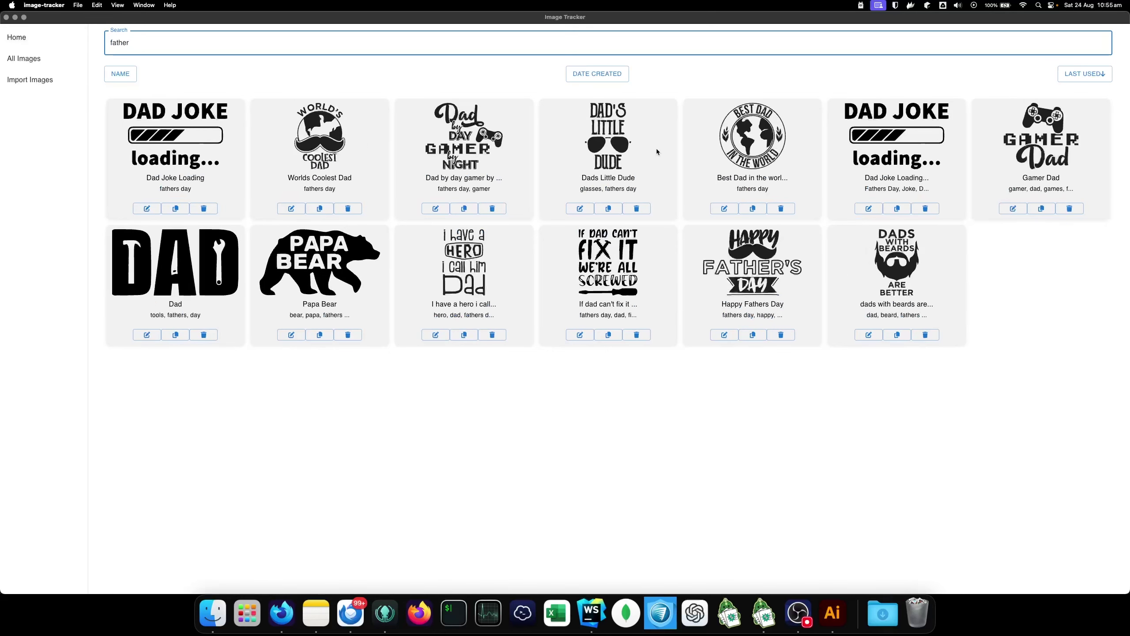
pyautogui.click(401, 370)
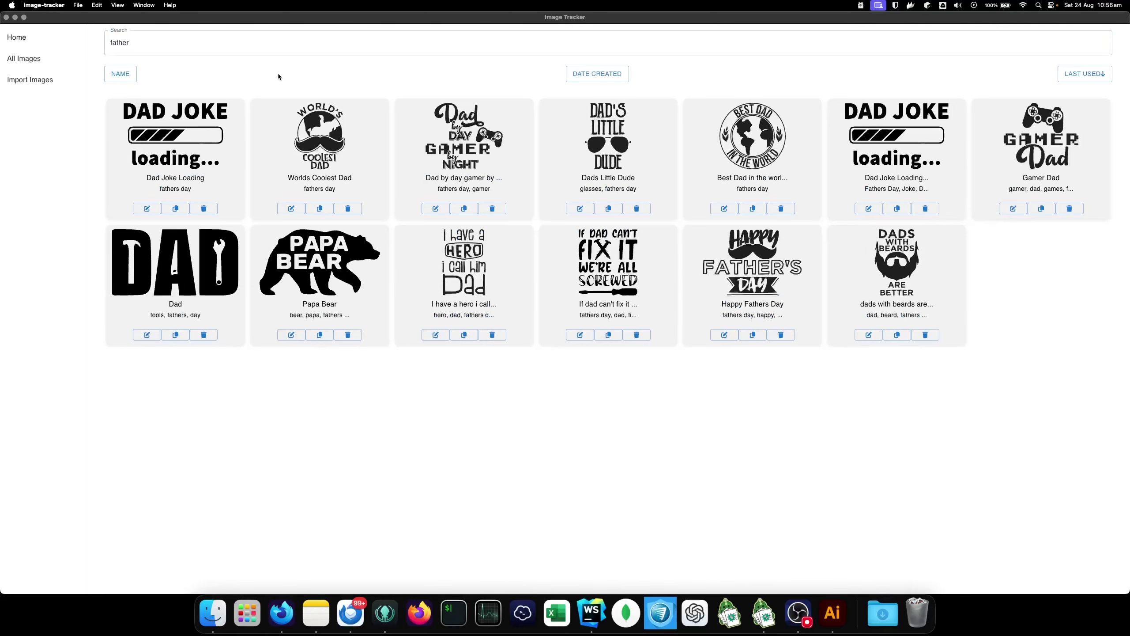
pyautogui.click(26, 39)
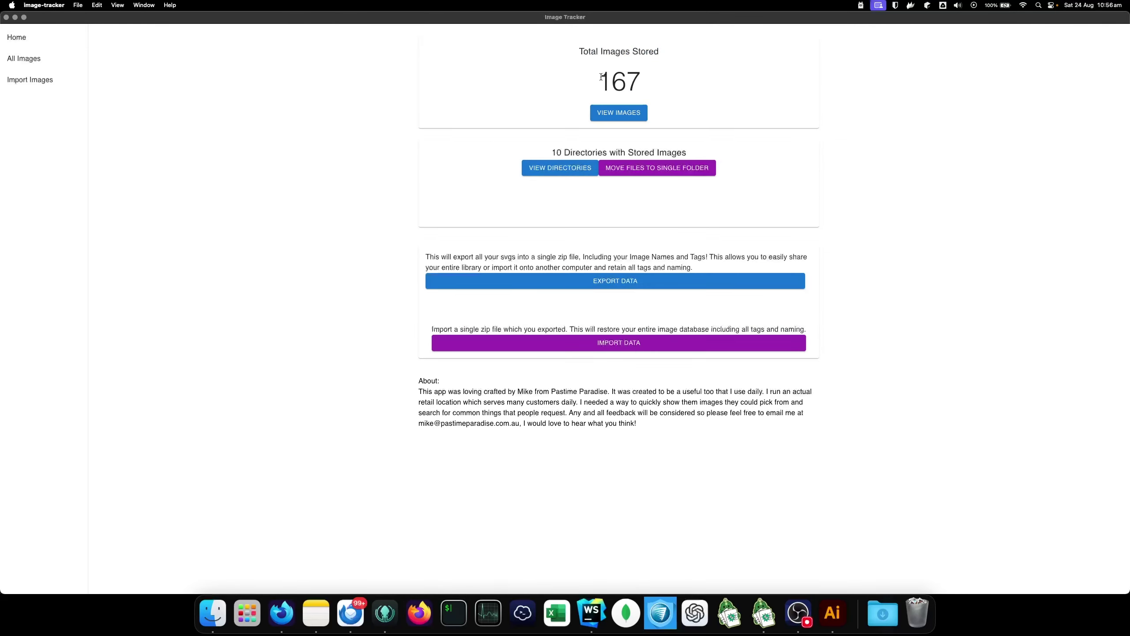
pyautogui.click(23, 58)
# - Open the dog heart image's edit details and start naming it 'Heart'
pyautogui.click(209, 43)
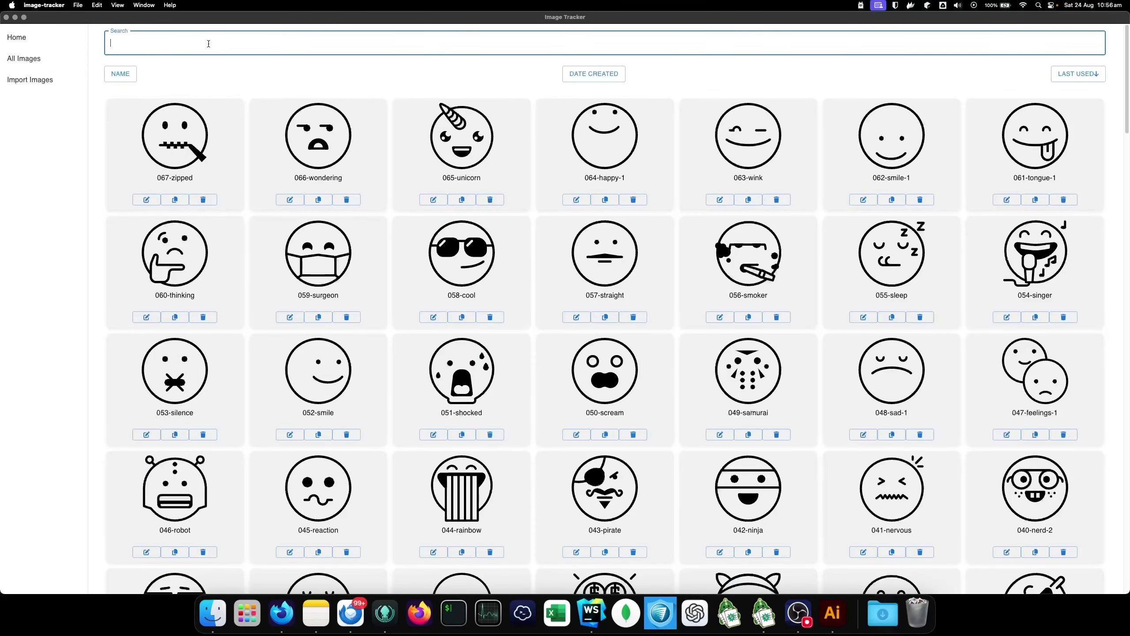
pyautogui.scroll(-15, 605, 311)
pyautogui.click(576, 234)
pyautogui.write('Heart')
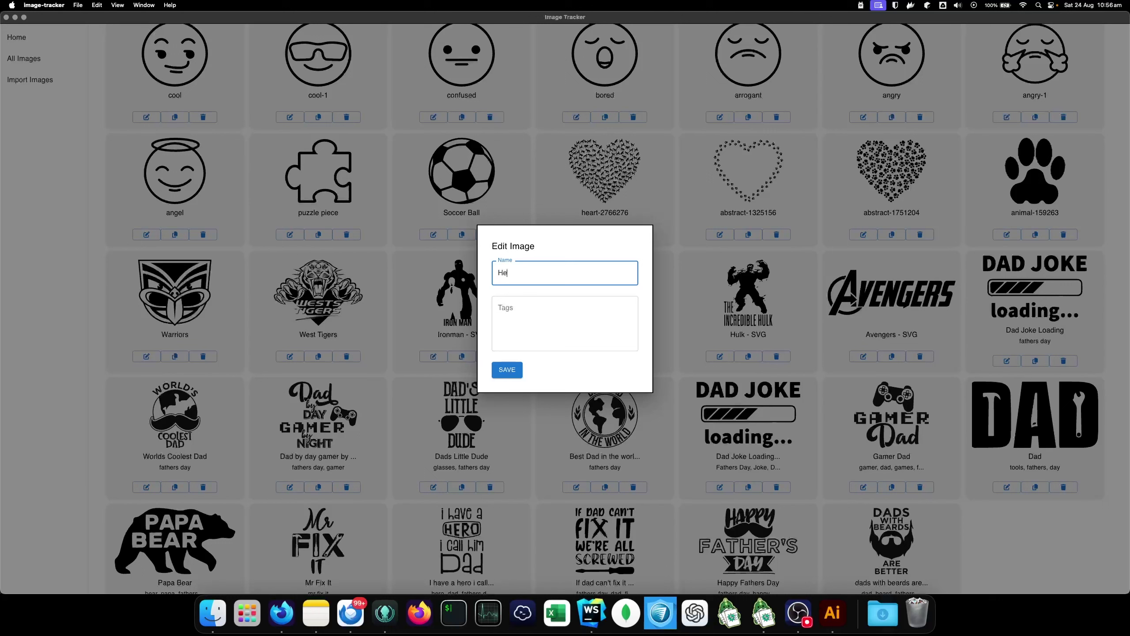
# - Tag the image 'shape, dogs, lid design.', save it, and search the library for 'dogs'
pyautogui.click(521, 309)
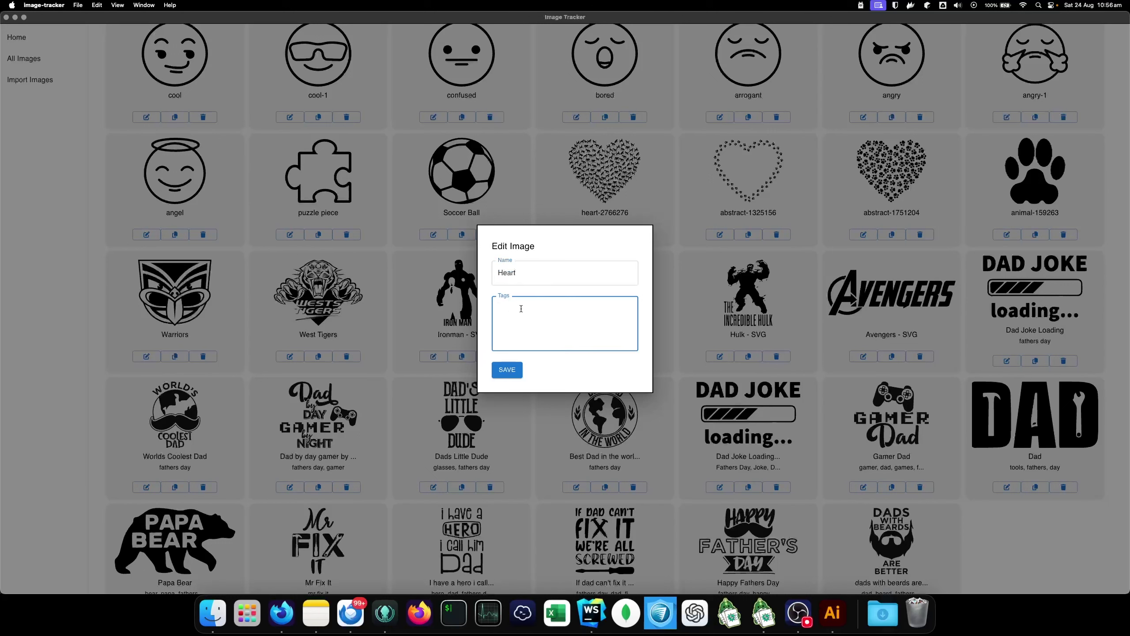
pyautogui.write('shape, dogs, lid design.')
pyautogui.click(554, 289)
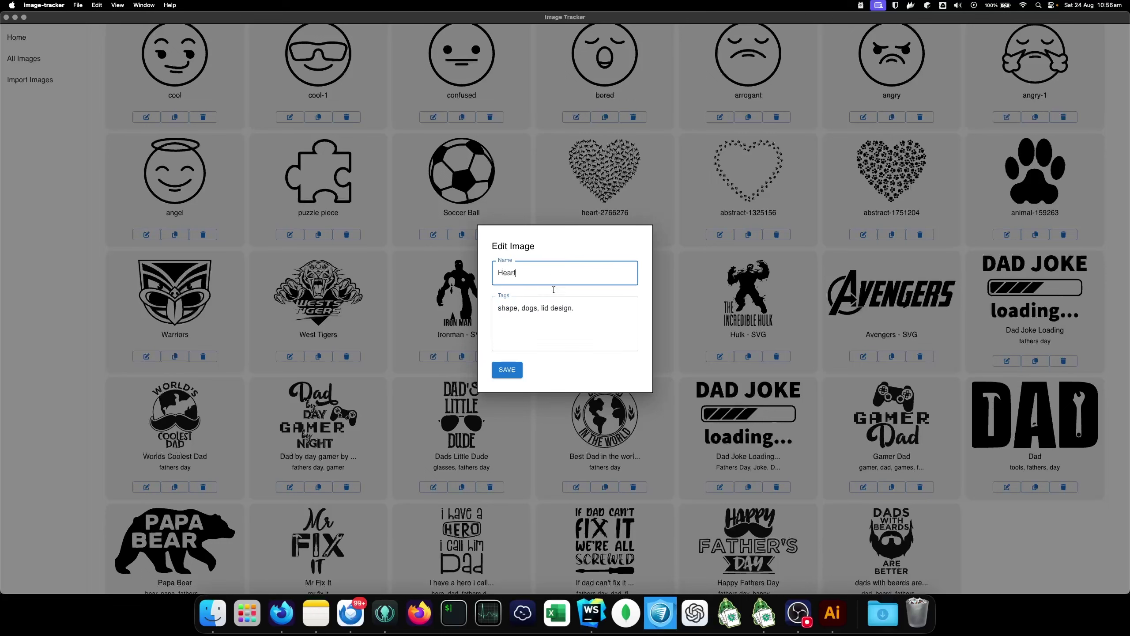
pyautogui.click(507, 369)
pyautogui.click(534, 43)
pyautogui.write('dogs')
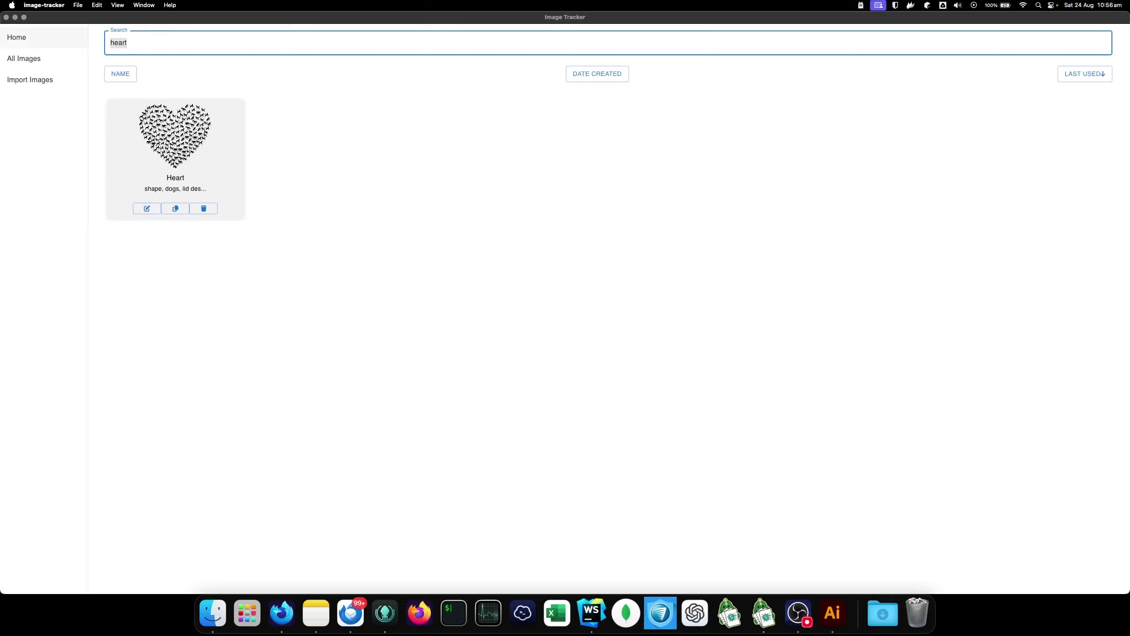
# - Search 'lid' and open then close the Heart image's edit details
pyautogui.press('super+a')
pyautogui.write('lid')
pyautogui.click(147, 208)
pyautogui.click(424, 271)
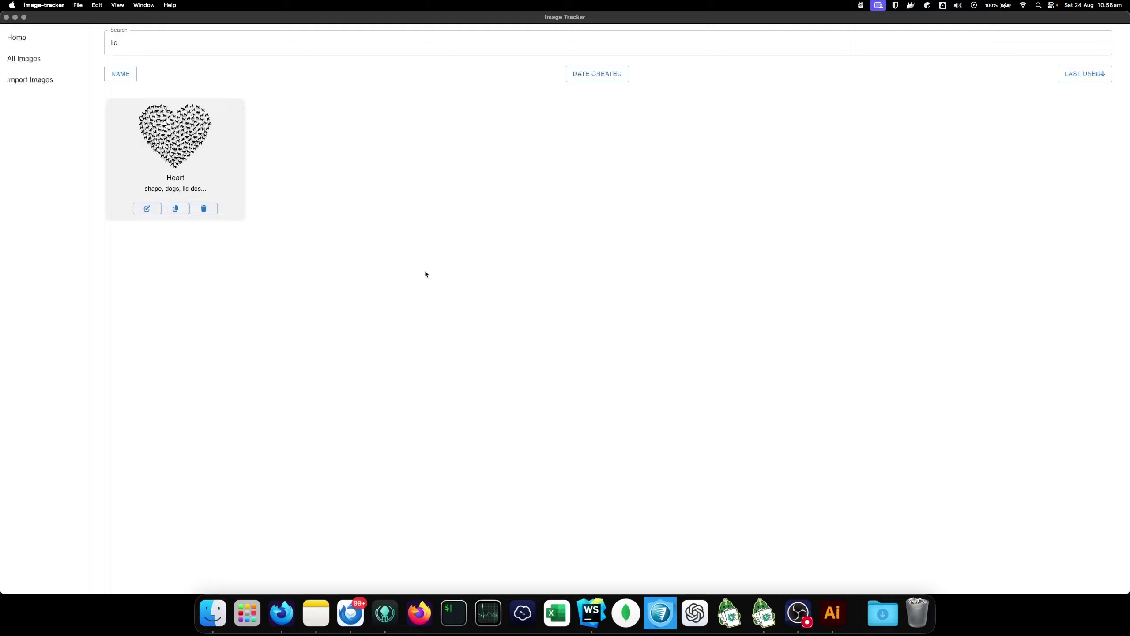
# - Replace the search with 'dog' and copy the matching Heart image
pyautogui.click(142, 42)
pyautogui.press('super+a')
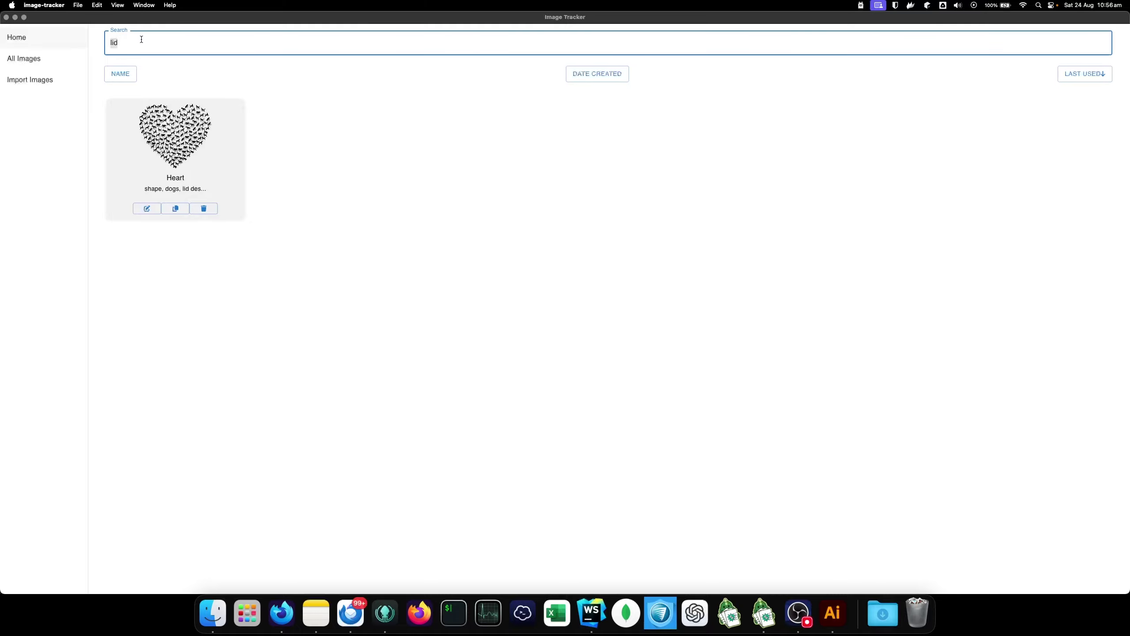
pyautogui.press('BackSpace')
pyautogui.write('dog')
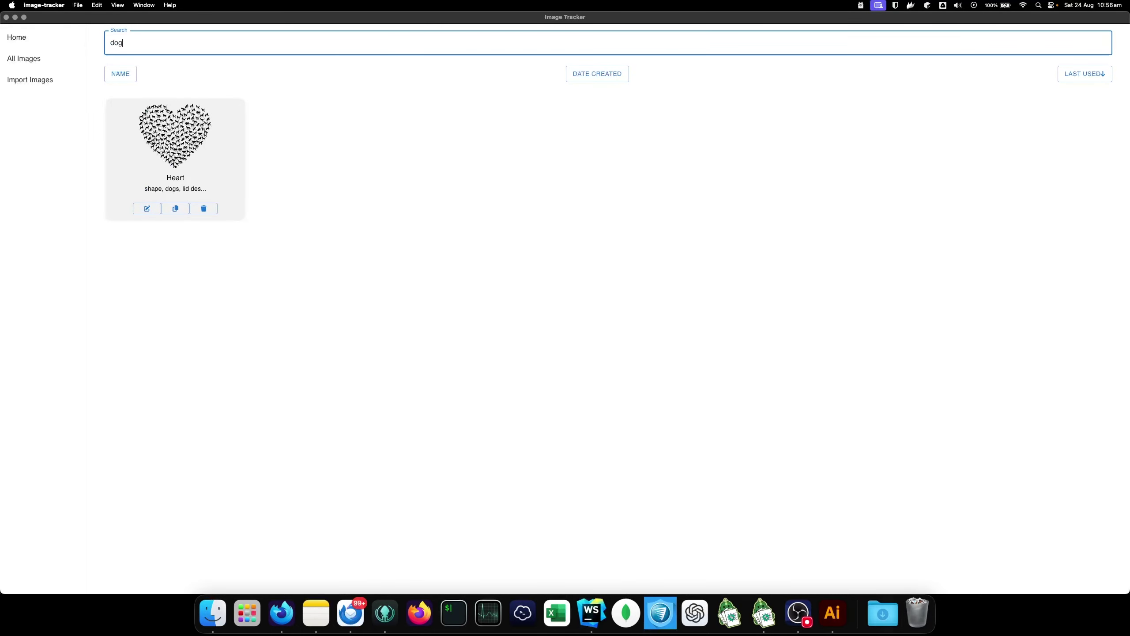
pyautogui.click(178, 209)
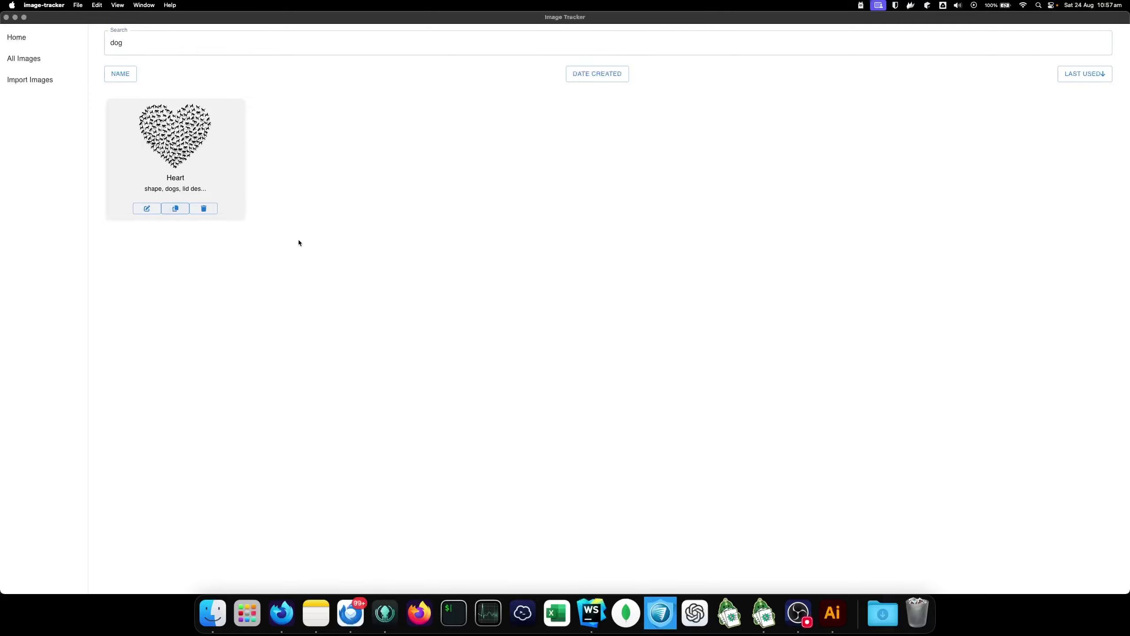
# - Paste the dog heart into Fathers Day Designs and shrink it to about half size
pyautogui.click(832, 613)
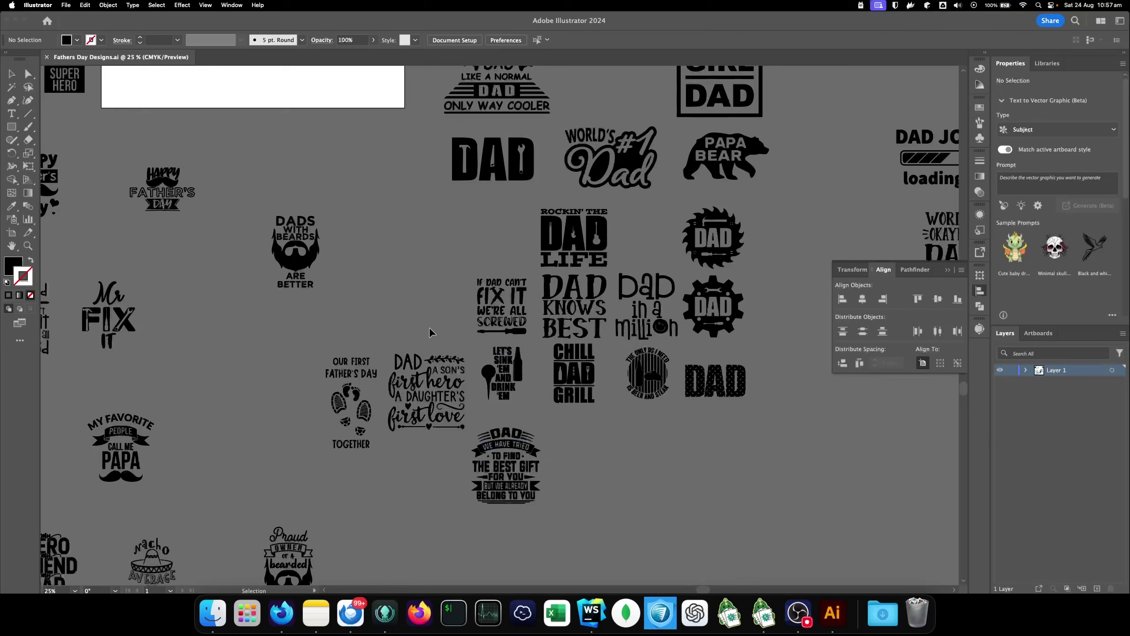
pyautogui.press('super+v')
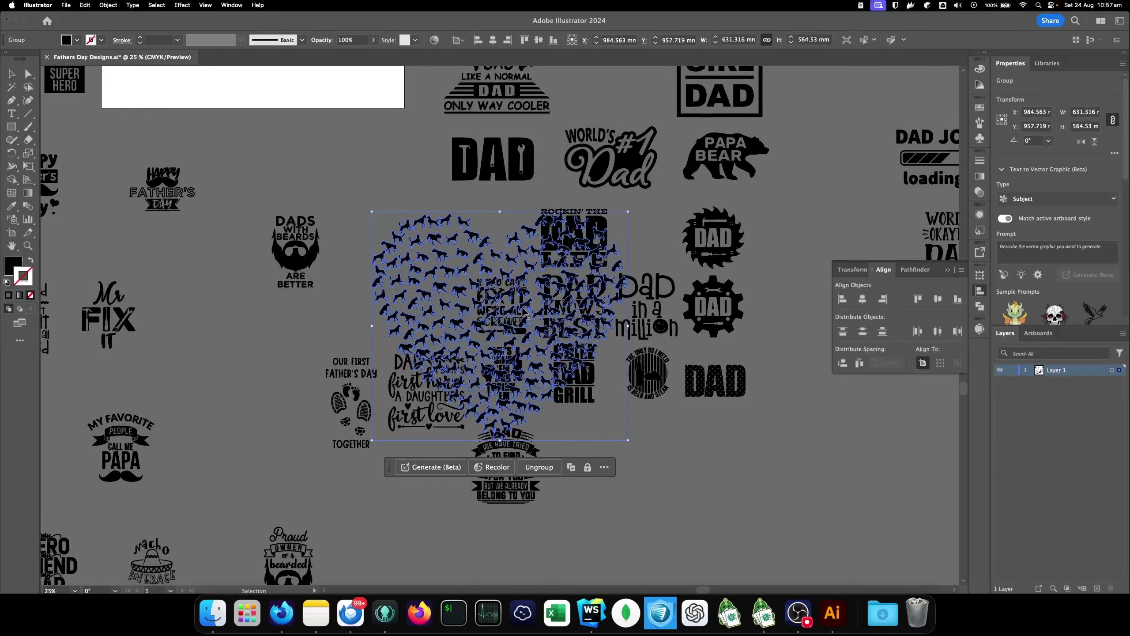
pyautogui.moveTo(529, 311); pyautogui.dragTo(423, 243)
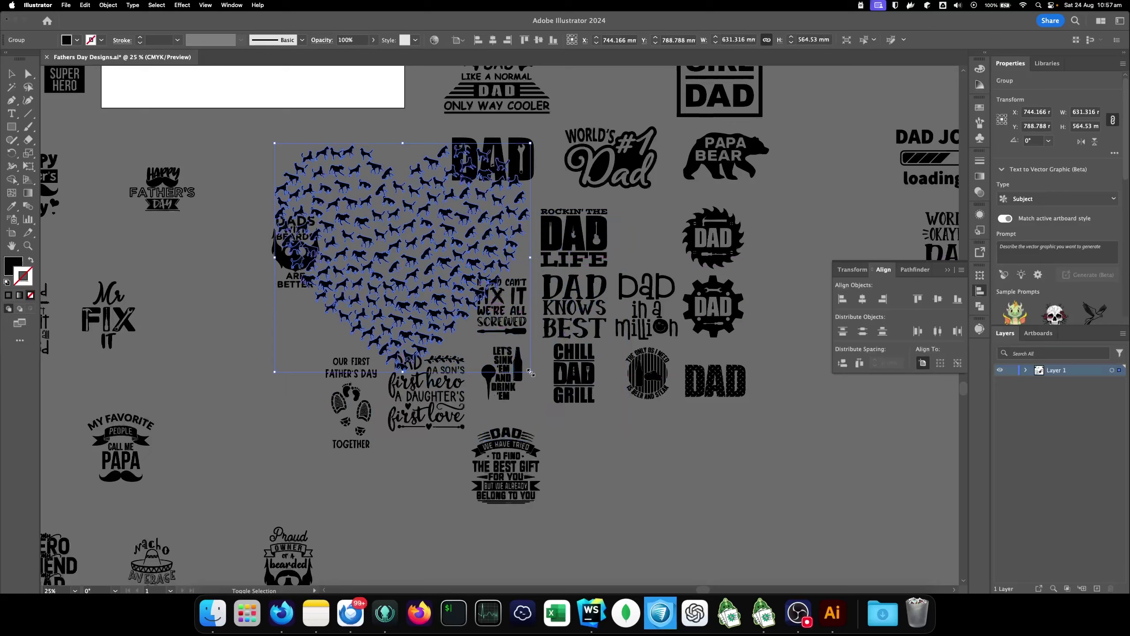
pyautogui.moveTo(529, 372); pyautogui.dragTo(470, 315)
pyautogui.click(388, 238)
# - Place the dog heart beside Dads With Beards, scale it to 187.309 × 167.494 mm, and isolate it
pyautogui.scroll(3, 388, 238)
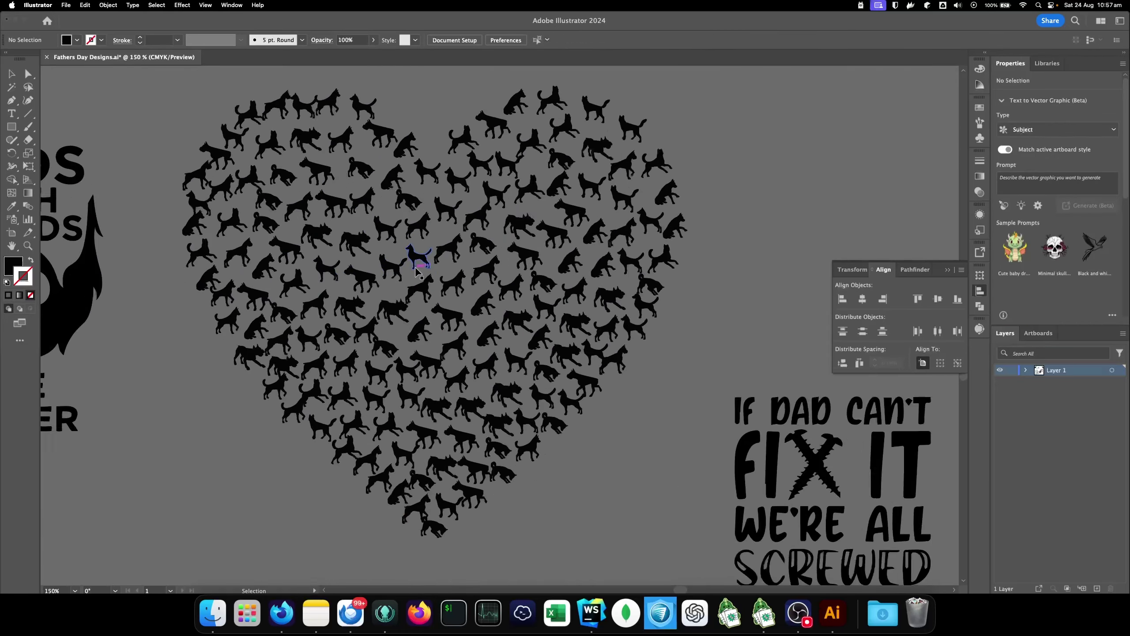
pyautogui.scroll(5, 428, 280)
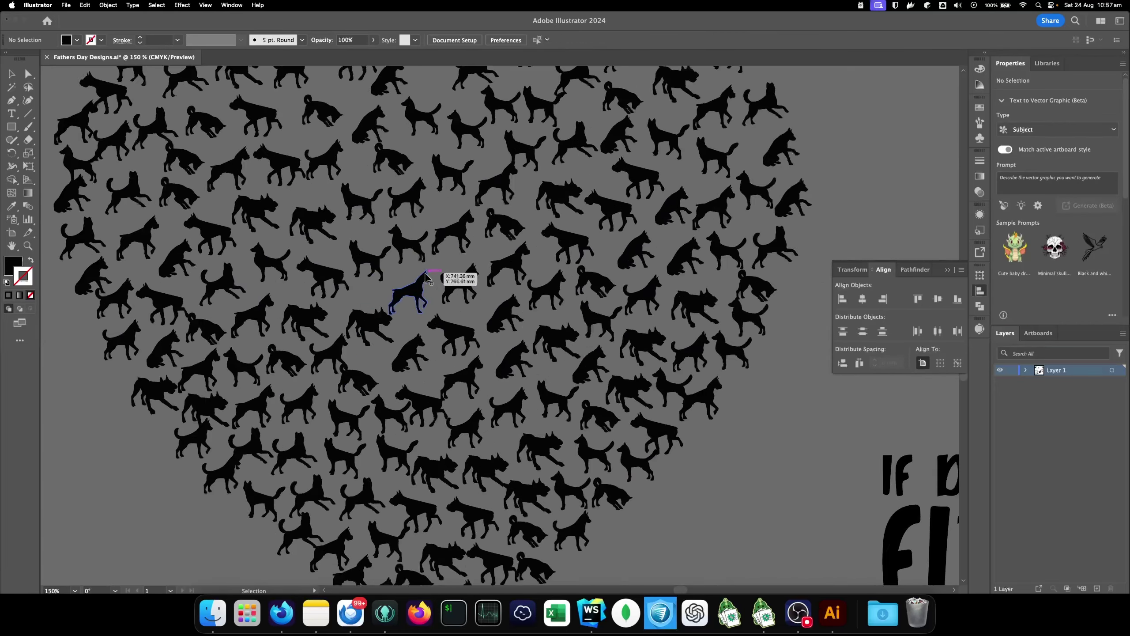
pyautogui.click(425, 278)
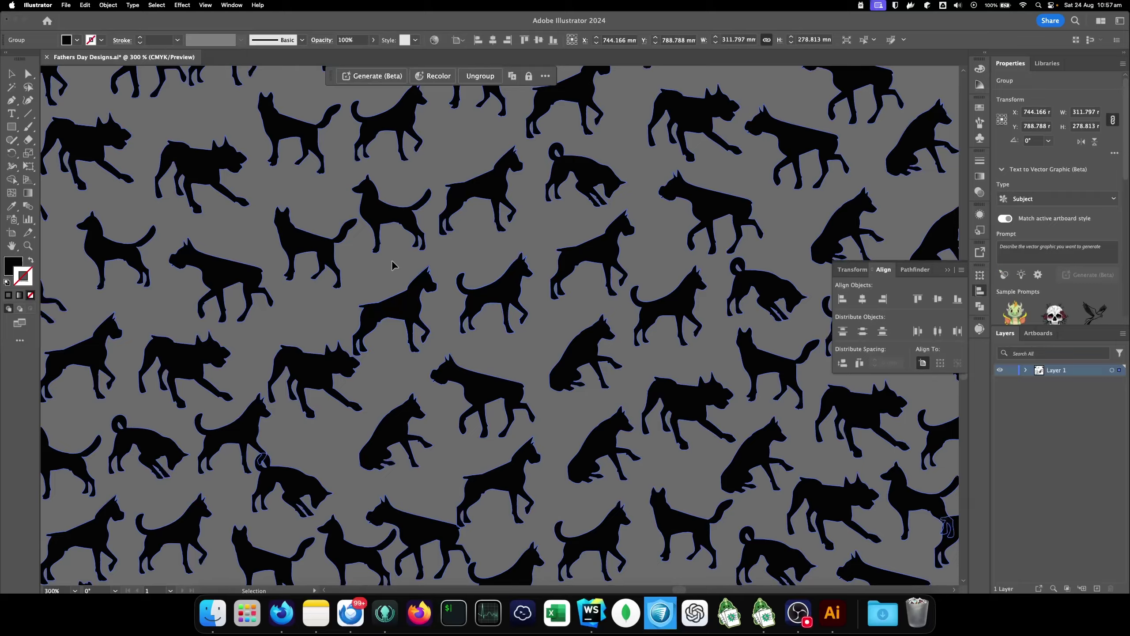
pyautogui.scroll(-5, 430, 283)
pyautogui.scroll(-2, 430, 285)
pyautogui.moveTo(441, 276)
pyautogui.mouseDown()
pyautogui.moveTo(429, 253)
pyautogui.moveTo(449, 260)
pyautogui.moveTo(437, 261)
pyautogui.mouseUp()
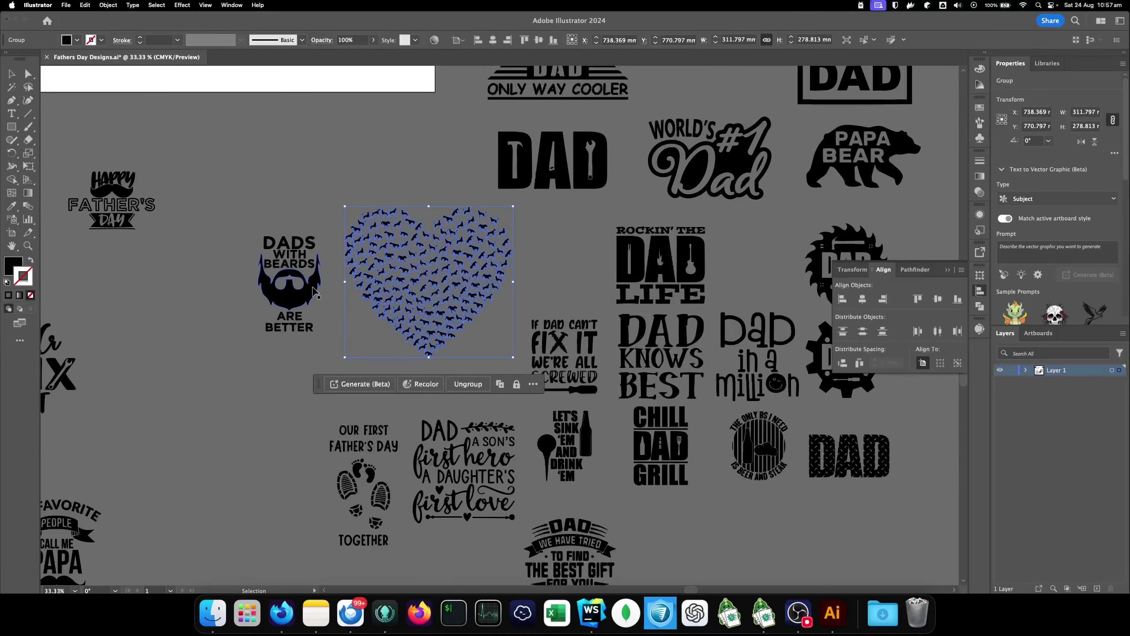
pyautogui.scroll(6, 409, 243)
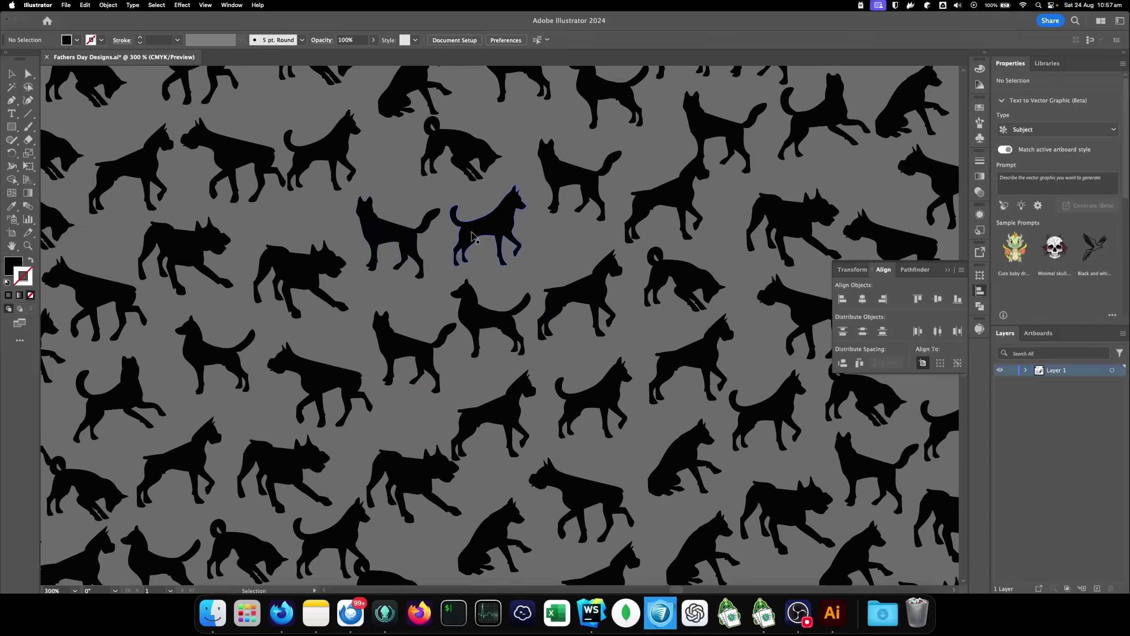
pyautogui.scroll(-6, 451, 244)
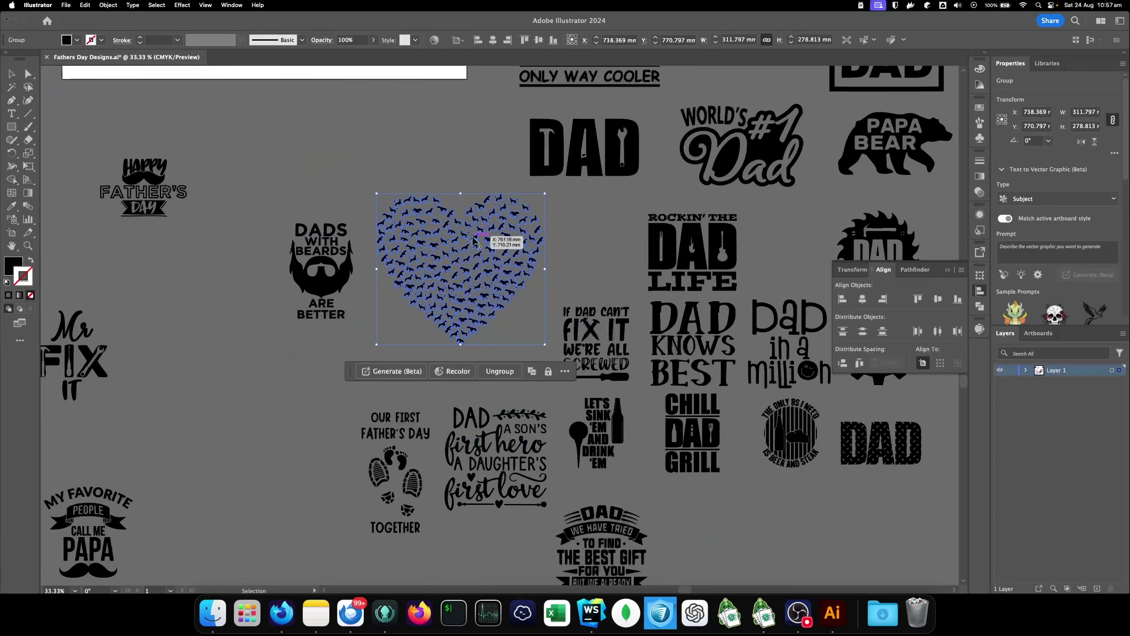
pyautogui.moveTo(544, 343); pyautogui.dragTo(509, 314)
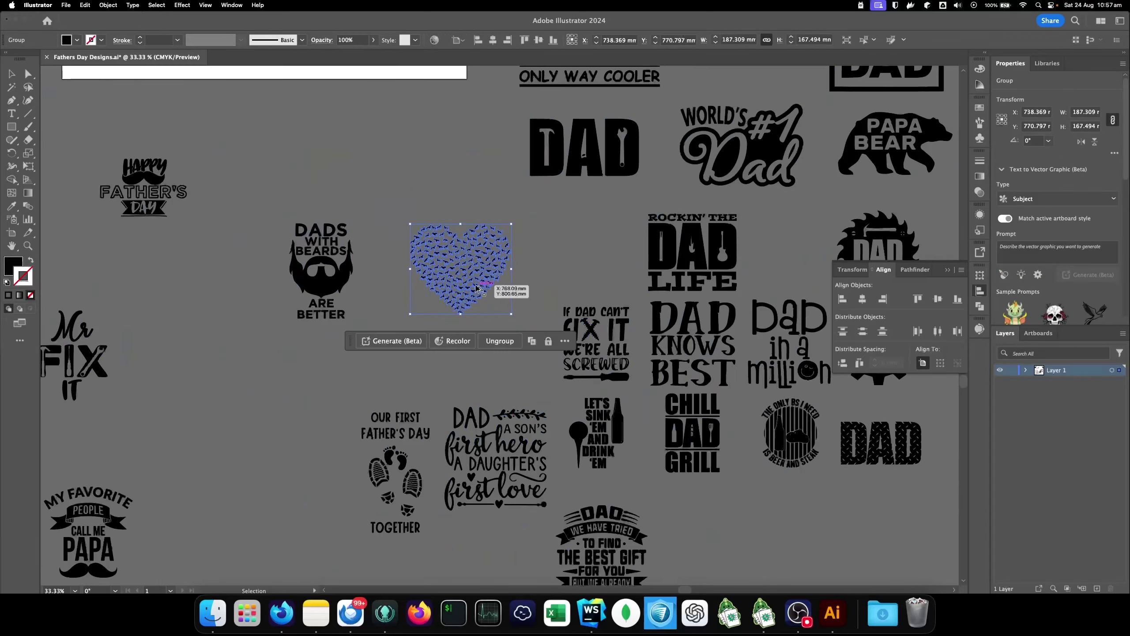
pyautogui.scroll(6, 467, 281)
pyautogui.doubleClick(466, 278)
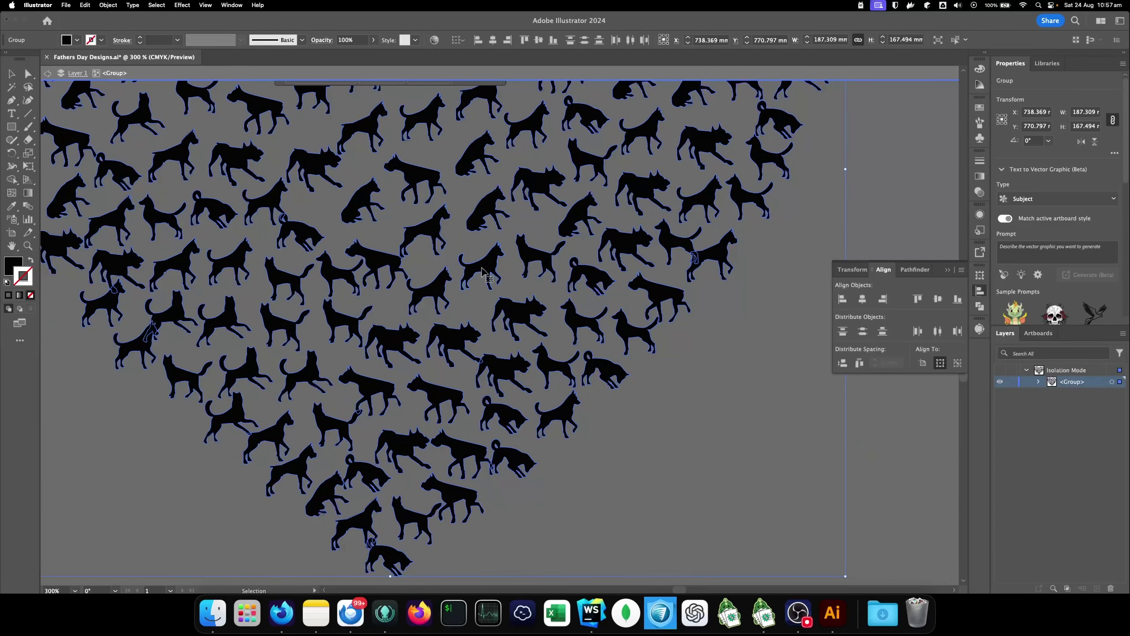
pyautogui.press('super+Tab')
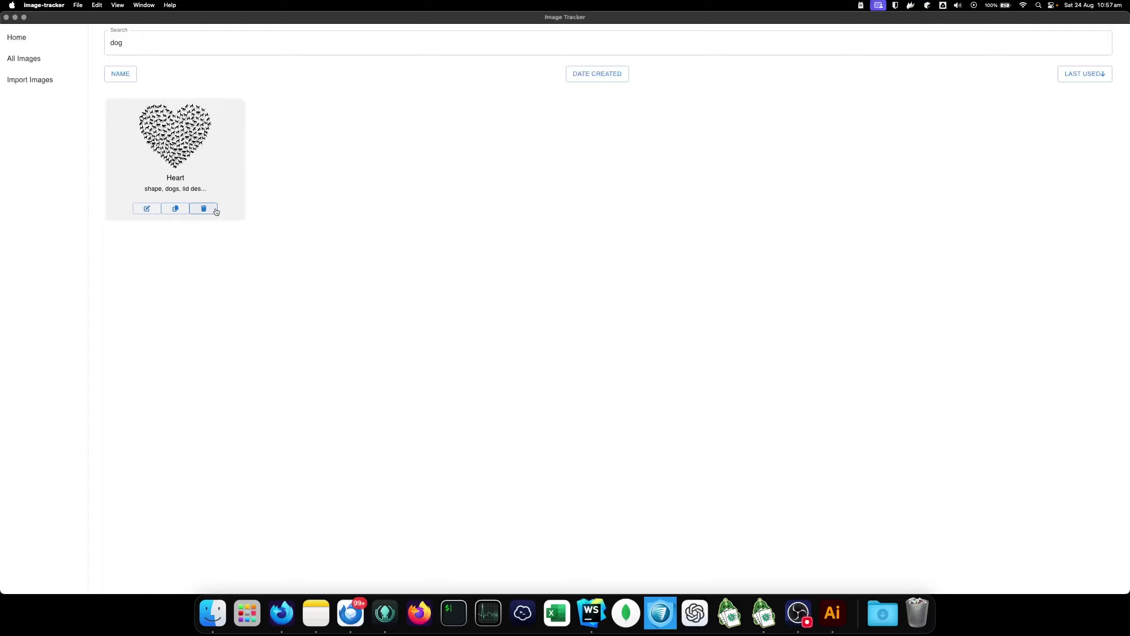
# - Re-save the Heart image's name and tags unchanged, then delete the 'dog' search term
pyautogui.click(159, 212)
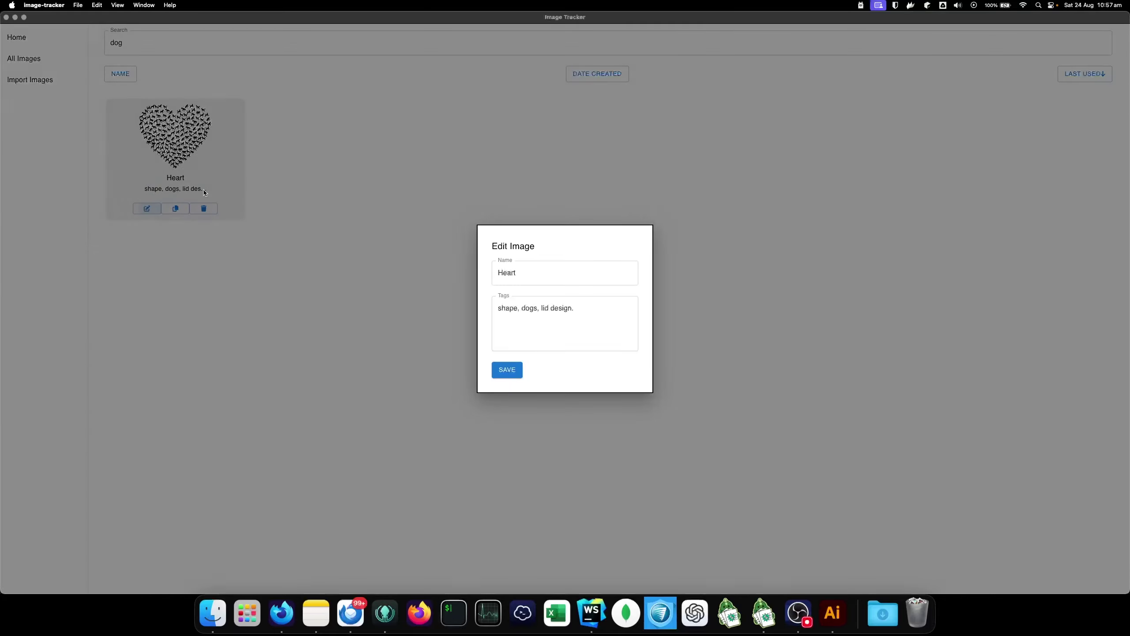
pyautogui.click(532, 270)
pyautogui.click(587, 316)
pyautogui.click(515, 370)
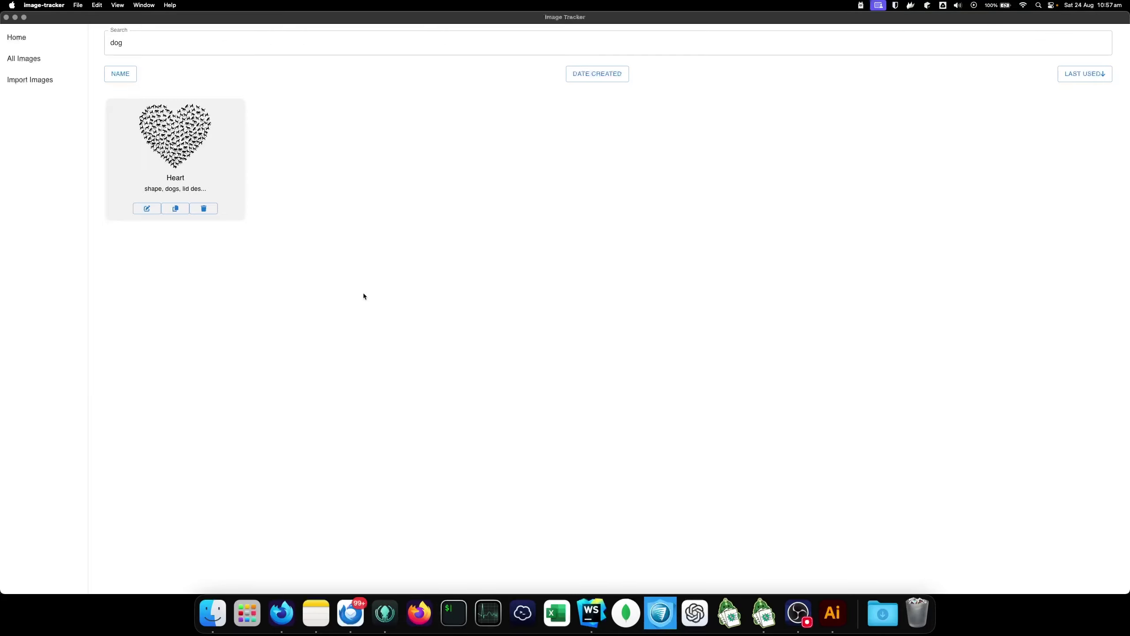
pyautogui.click(121, 42)
pyautogui.press('BackSpace')
pyautogui.press('BackSpace')
pyautogui.press('BackSpace')
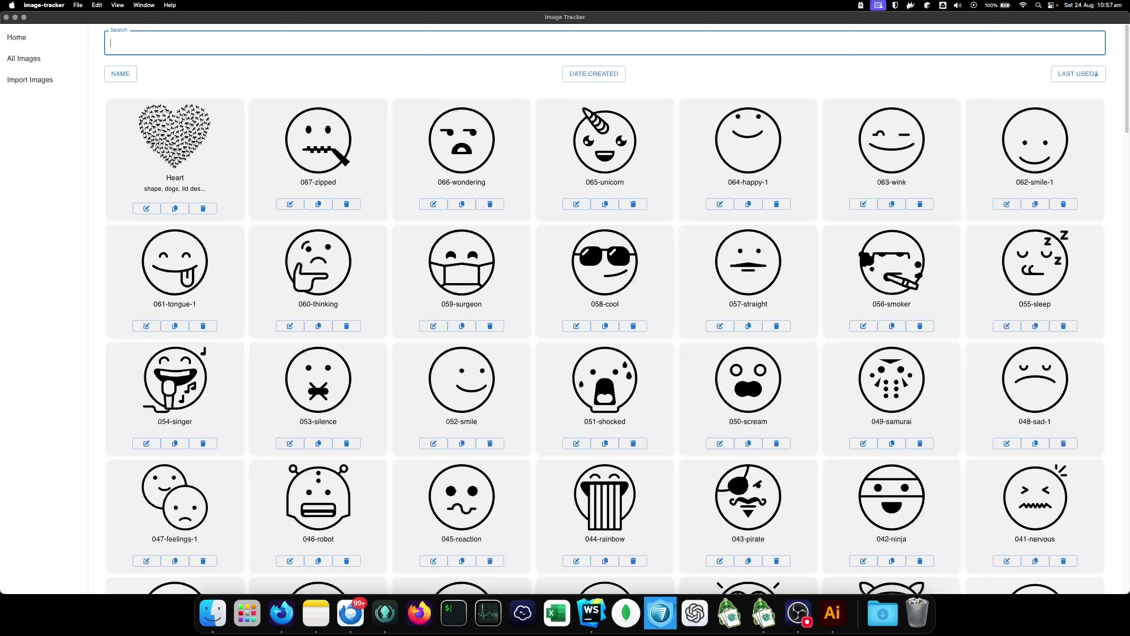
# - Scan the Downloads folder from Import Images, finding 14 SVGs such as Dad.svg and Papa Bear.svg
pyautogui.click(481, 82)
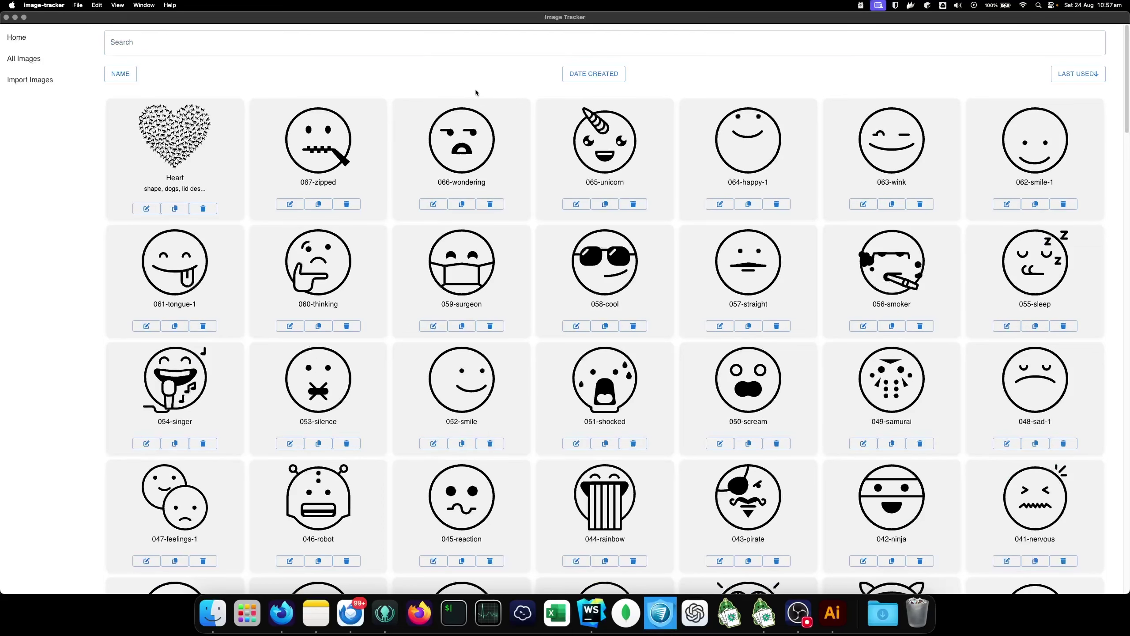
pyautogui.click(27, 81)
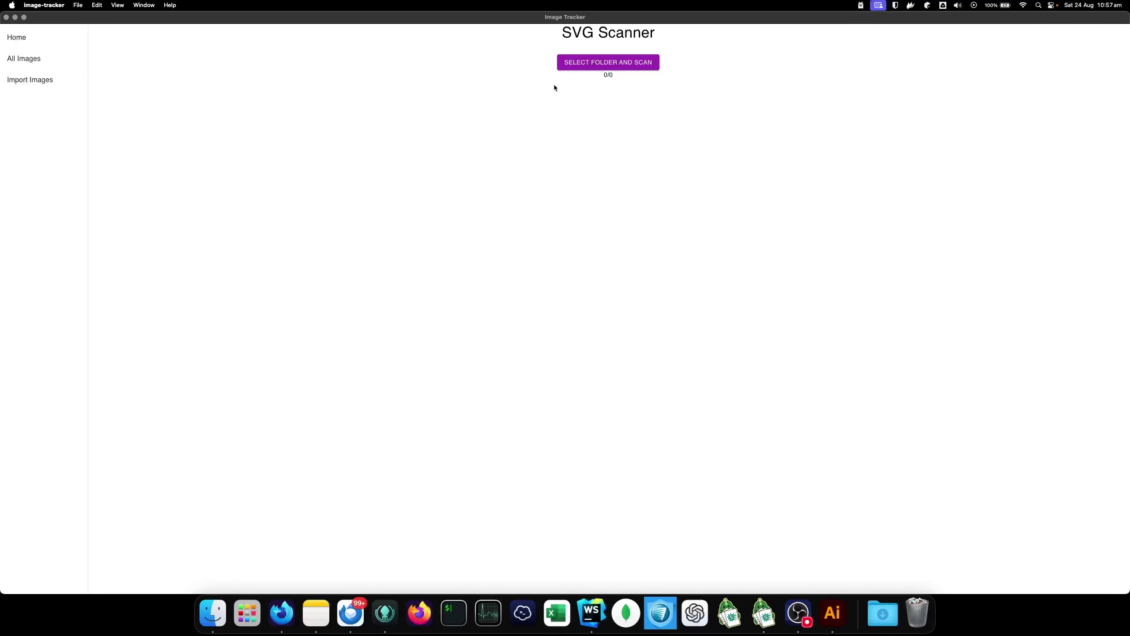
pyautogui.click(583, 67)
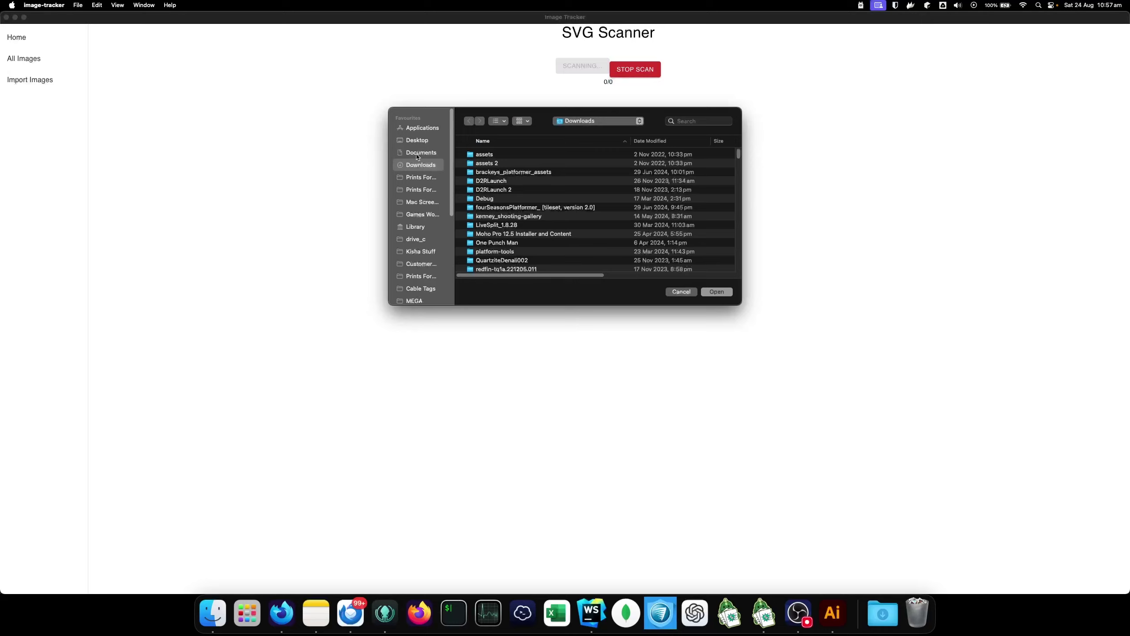
pyautogui.click(421, 165)
pyautogui.press('Return')
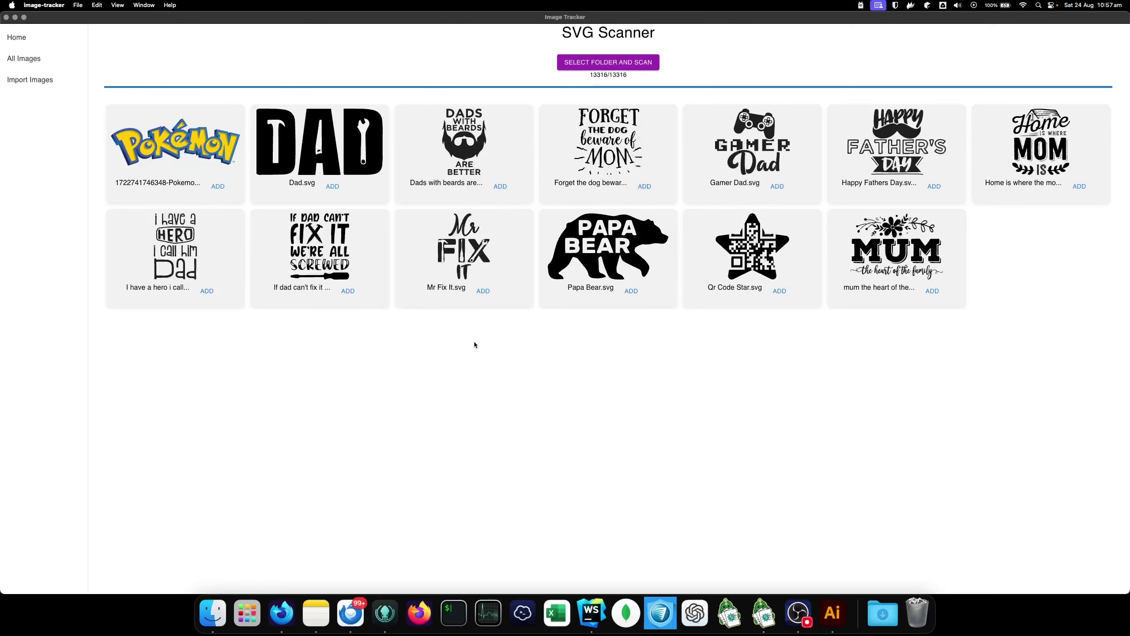
# - Add Dad.svg as 'dad tools' tagged 'fathers day, tools, dad, family', then view All Images
pyautogui.click(331, 187)
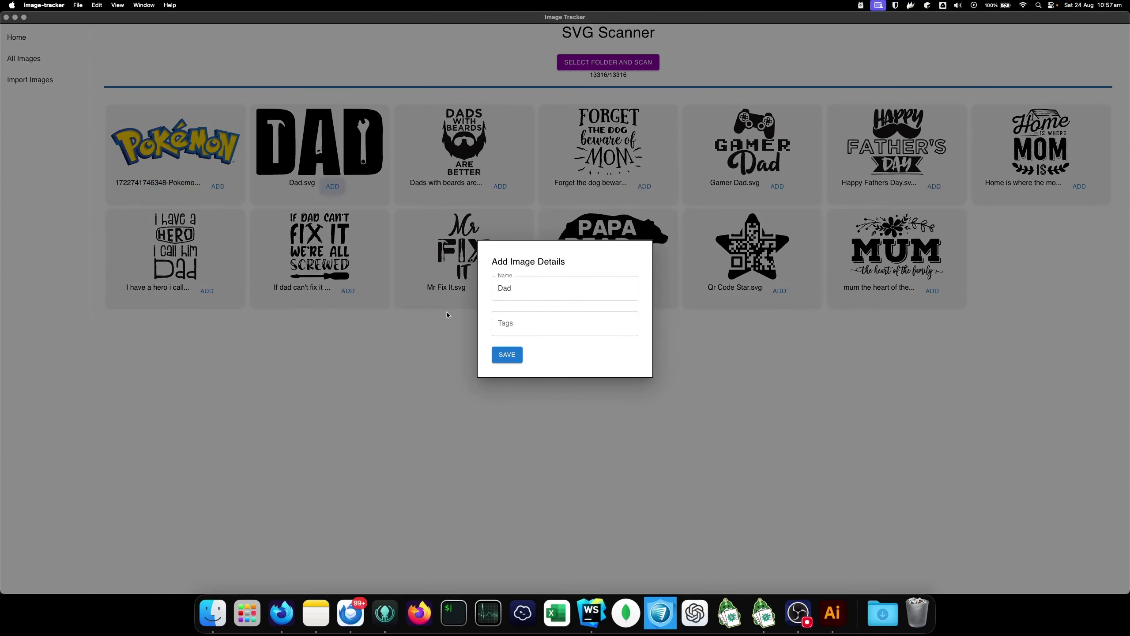
pyautogui.click(543, 290)
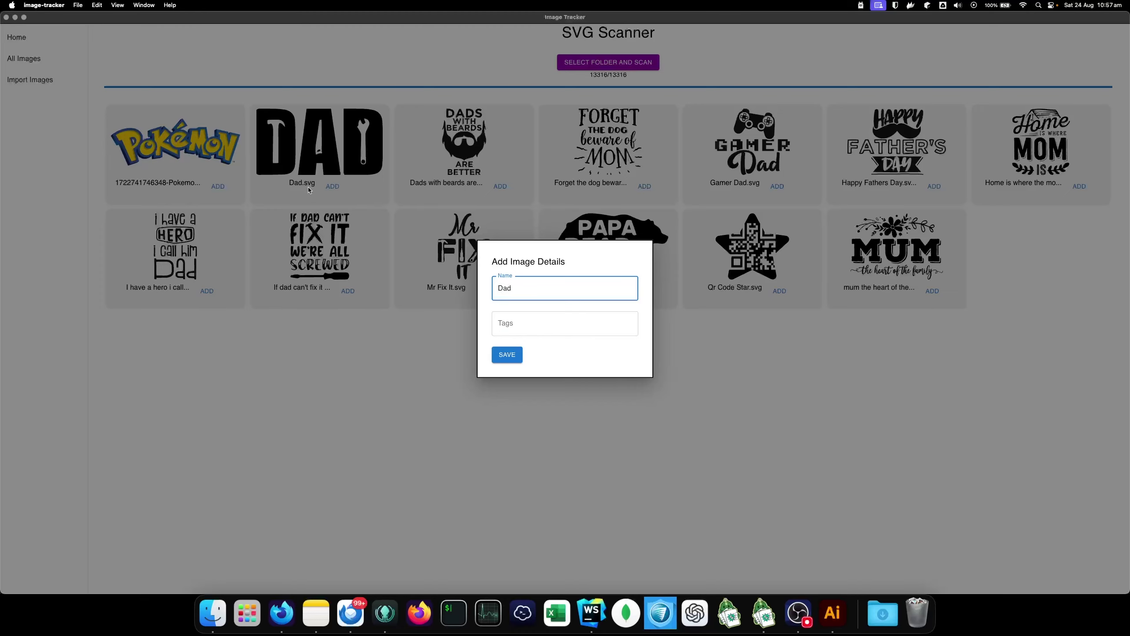
pyautogui.moveTo(521, 288); pyautogui.dragTo(454, 285)
pyautogui.write('dad tools')
pyautogui.click(510, 315)
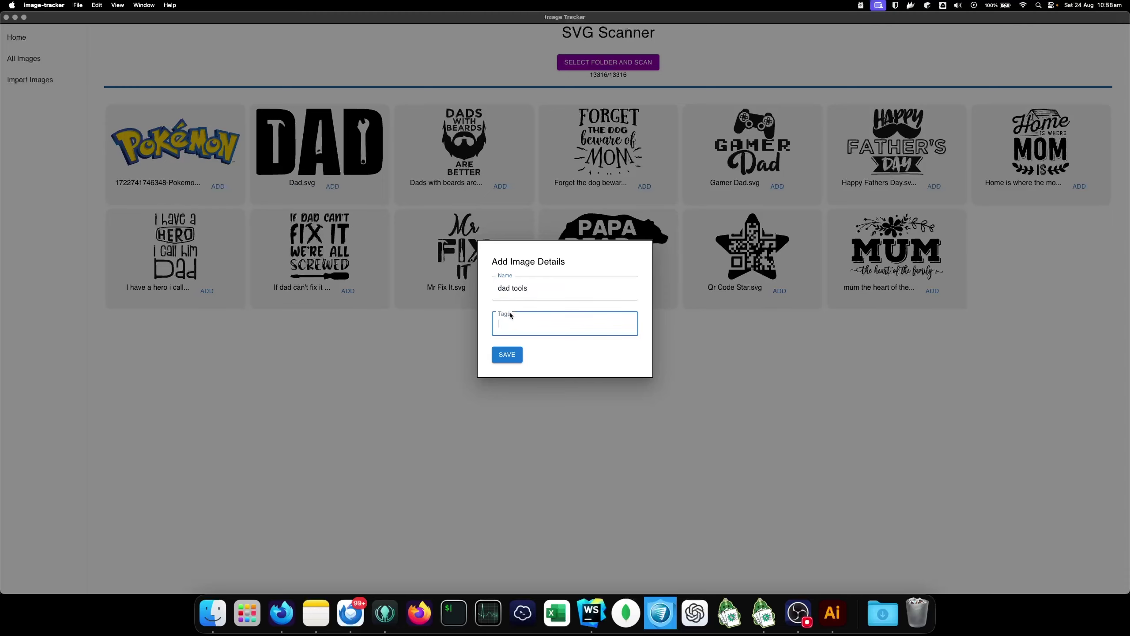
pyautogui.write('fathers g')
pyautogui.press('BackSpace')
pyautogui.press('BackSpace')
pyautogui.write('dad, fam')
pyautogui.click(505, 356)
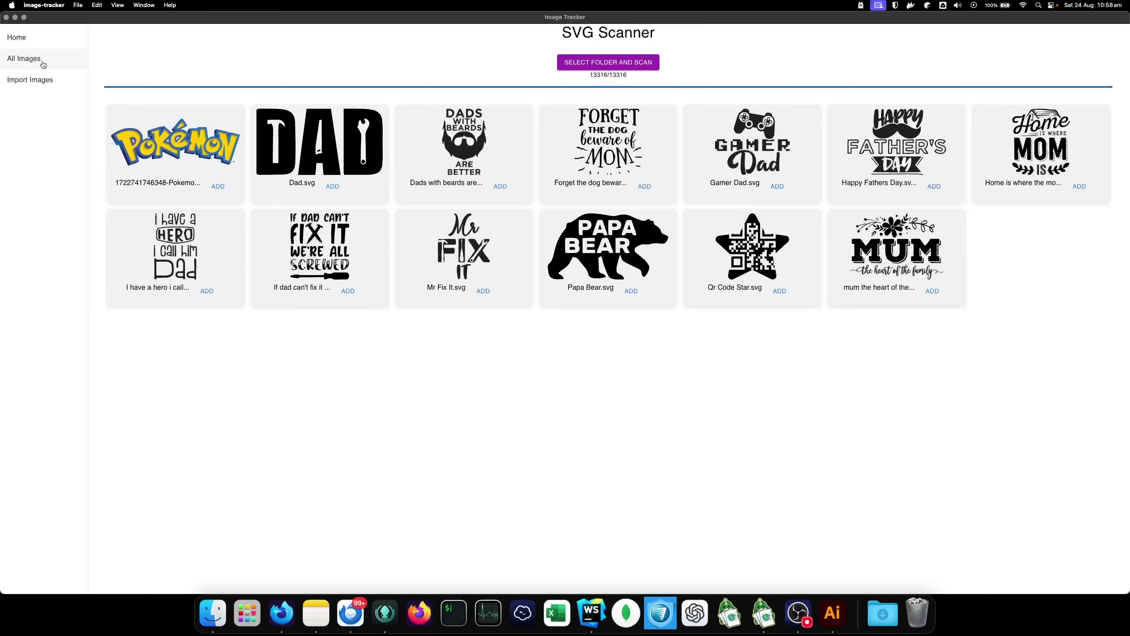
pyautogui.click(41, 62)
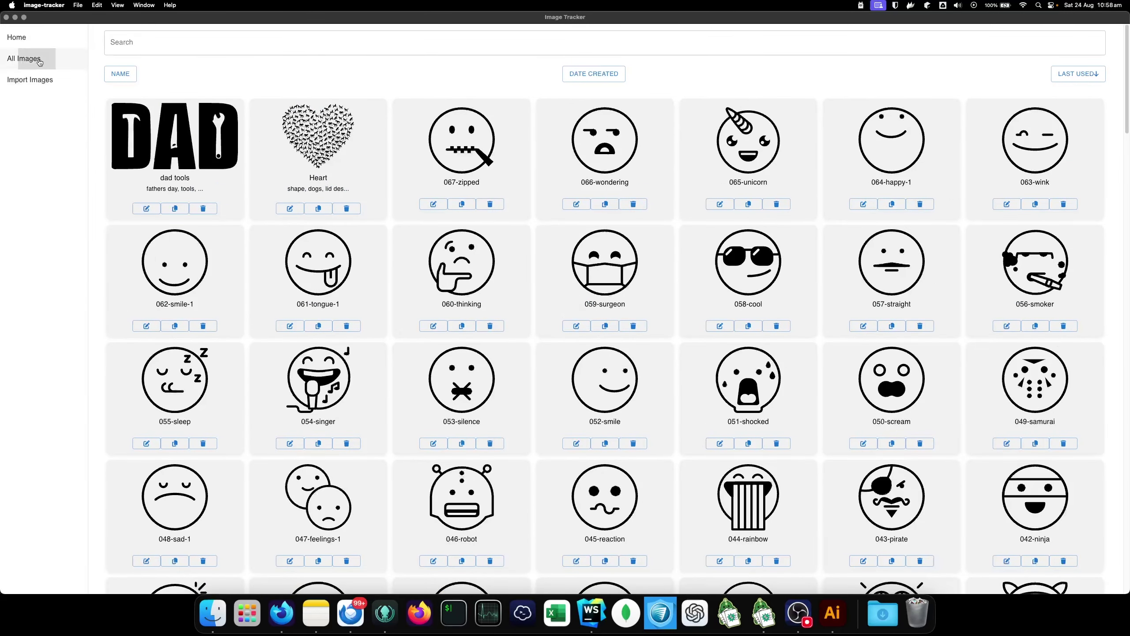
# - Pan the Illustrator canvas to the Husband Father Protector Hero design and select it
pyautogui.click(832, 613)
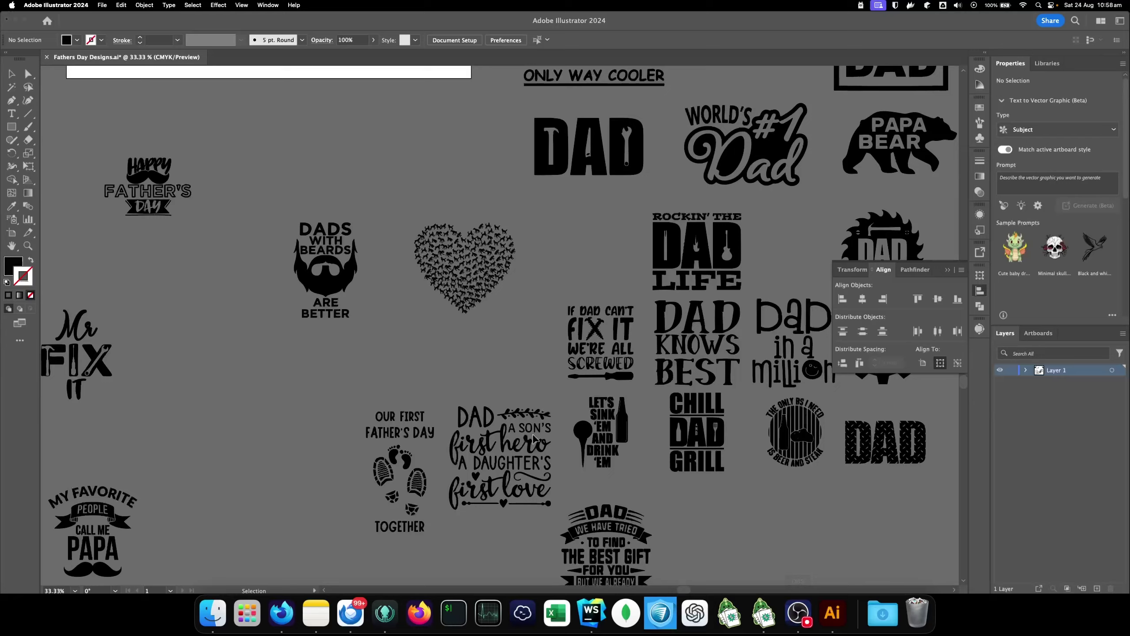
pyautogui.scroll(3, 415, 356)
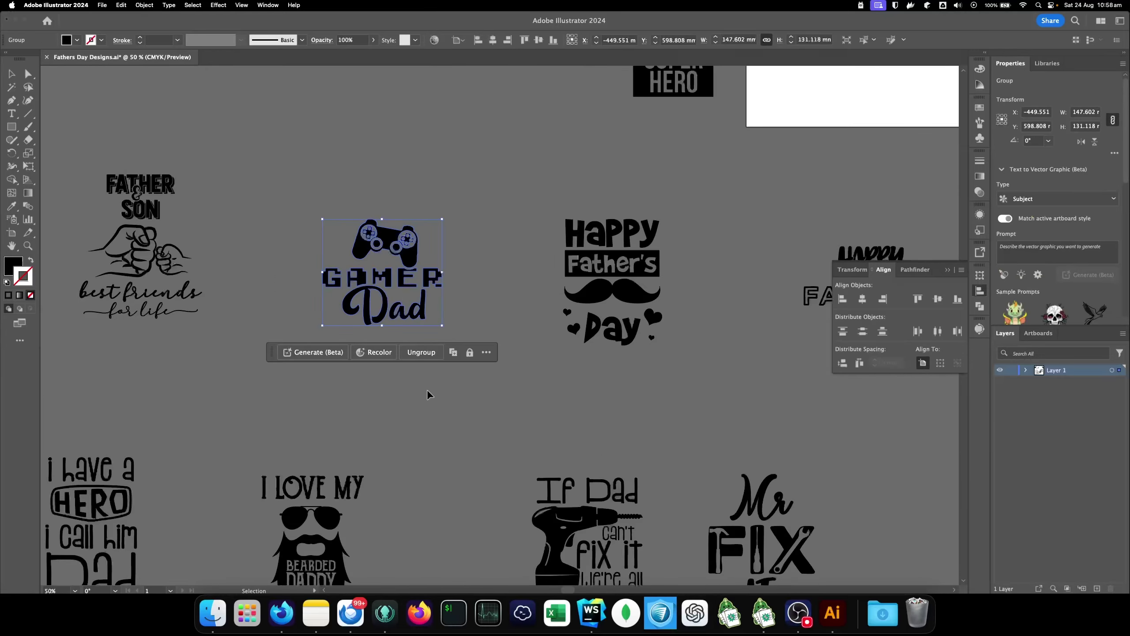
pyautogui.scroll(-2, 430, 396)
pyautogui.scroll(3, 291, 303)
pyautogui.scroll(-1, 490, 249)
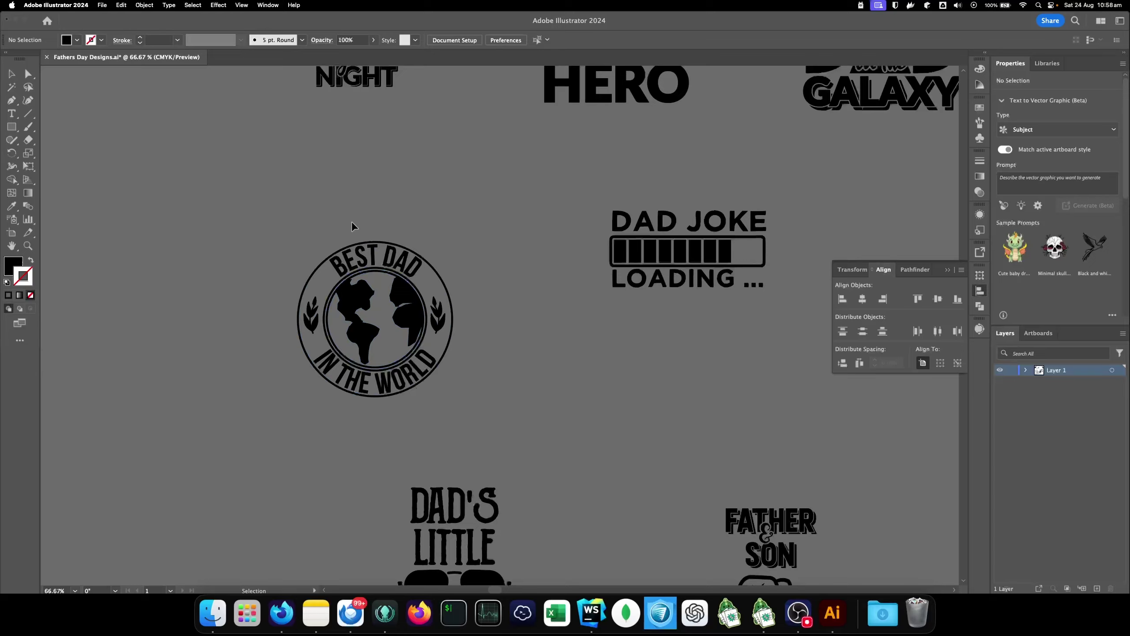
pyautogui.scroll(5, 511, 334)
pyautogui.moveTo(535, 359); pyautogui.dragTo(319, 359)
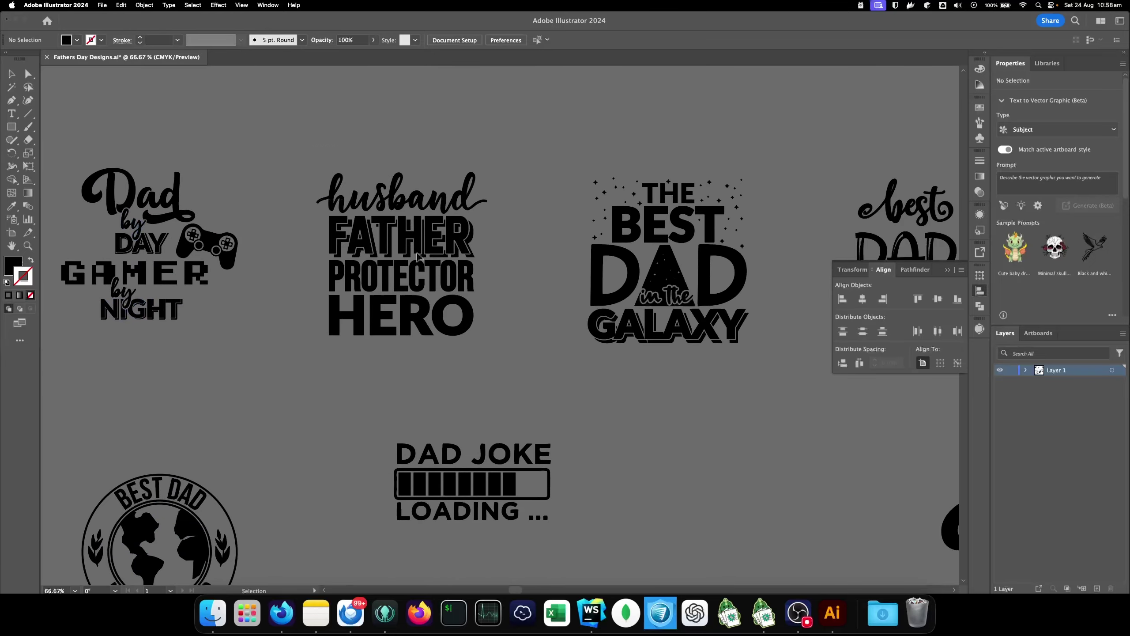
pyautogui.click(419, 257)
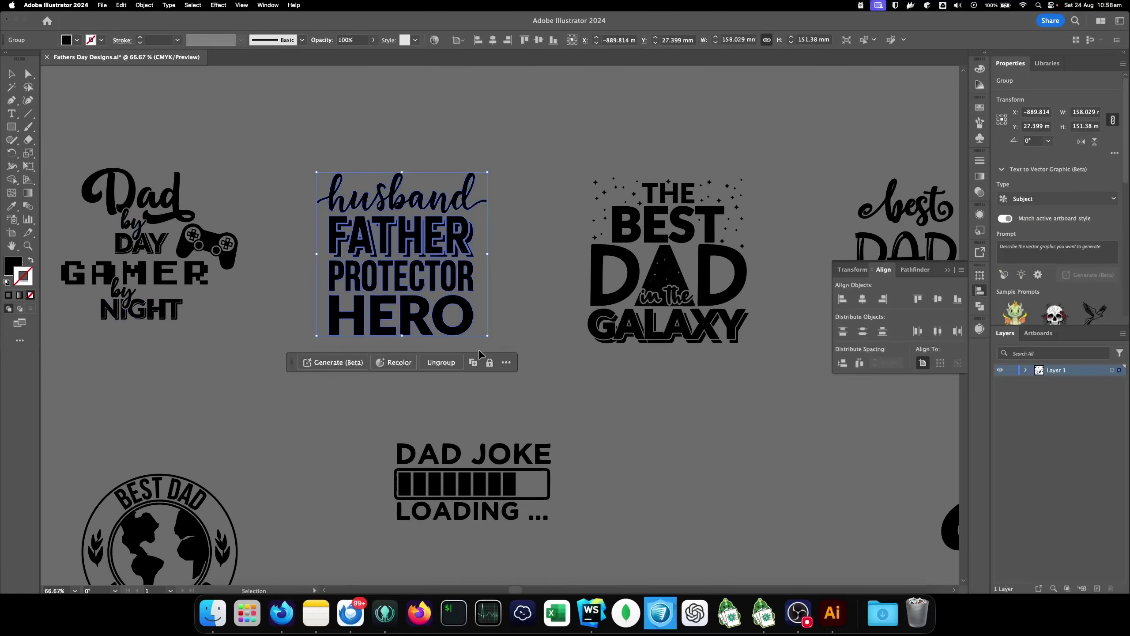
# - Inspect its letter paths with Direct Selection, then copy the whole group via Edit > Copy
pyautogui.press('a')
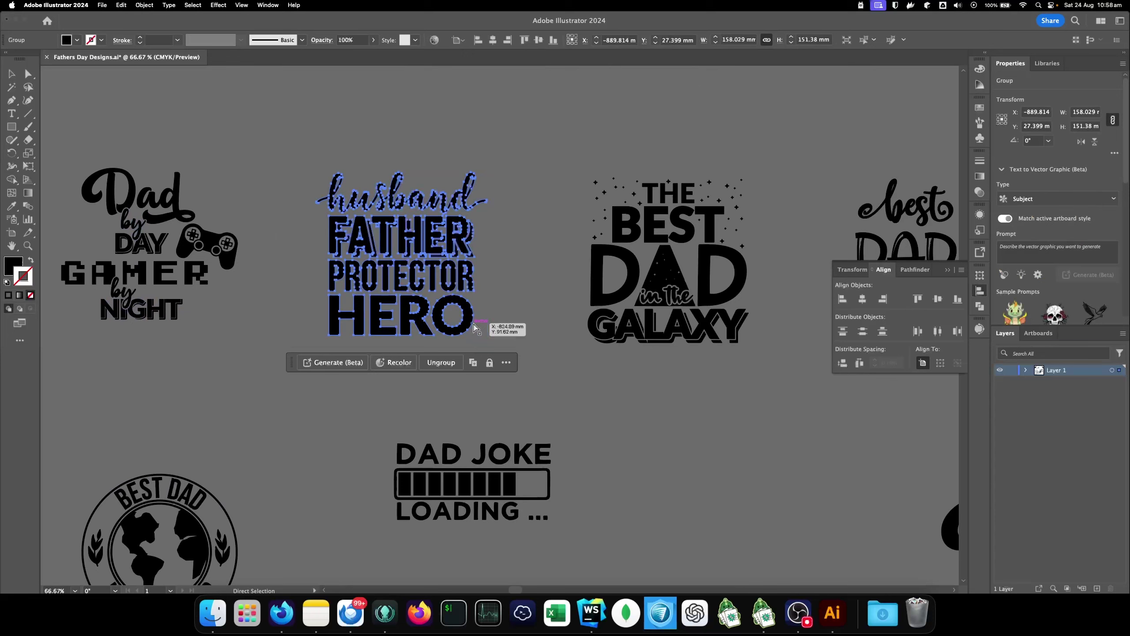
pyautogui.press('v')
pyautogui.click(121, 5)
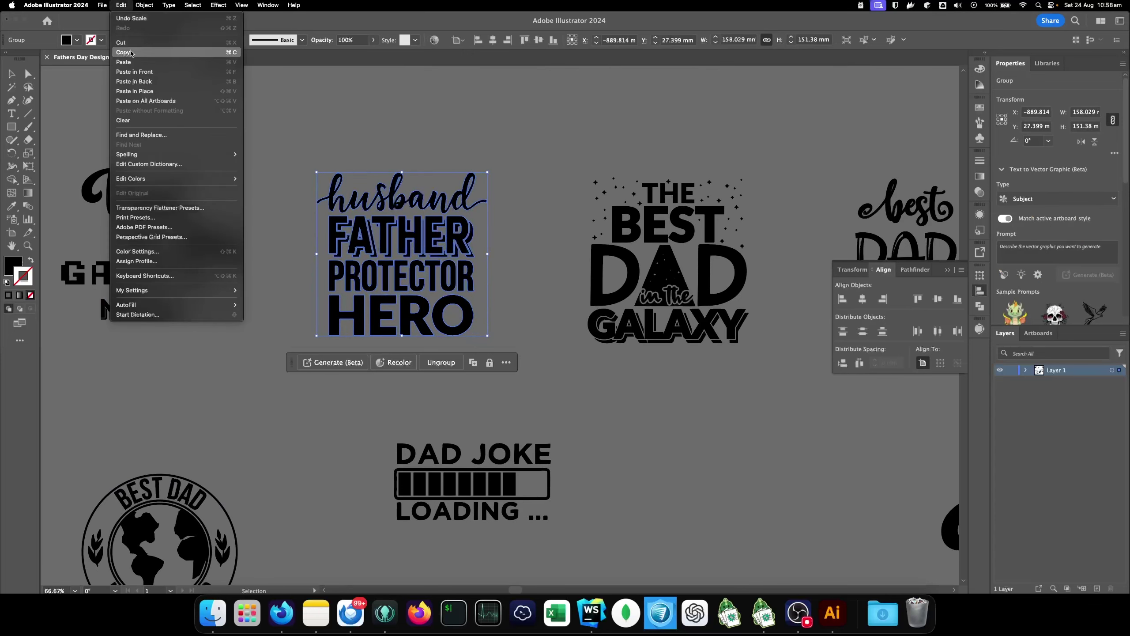
pyautogui.click(131, 53)
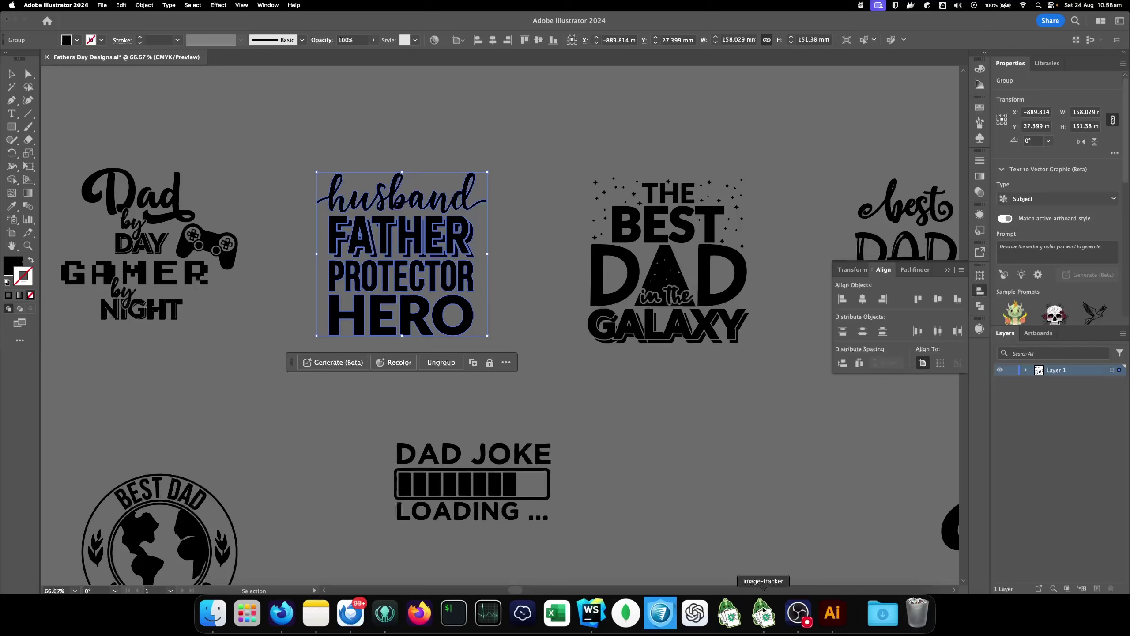
pyautogui.click(763, 612)
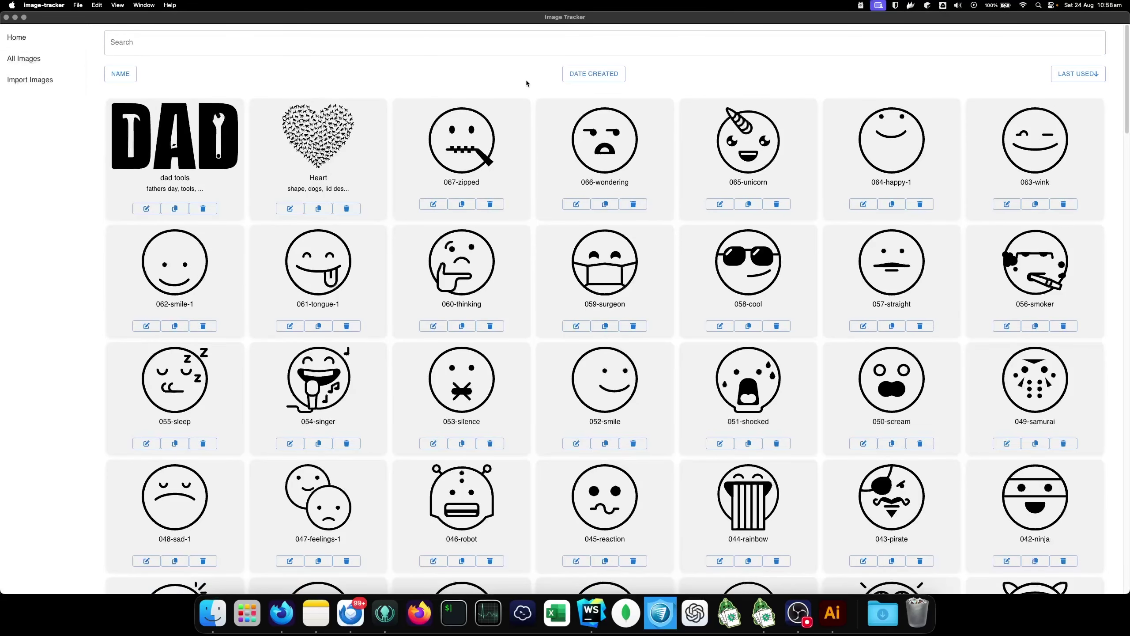
# - Paste the design into Image Tracker and save it as 'Husband Father Protector Hero' tagged 'fathers day'
pyautogui.click(99, 5)
pyautogui.click(133, 62)
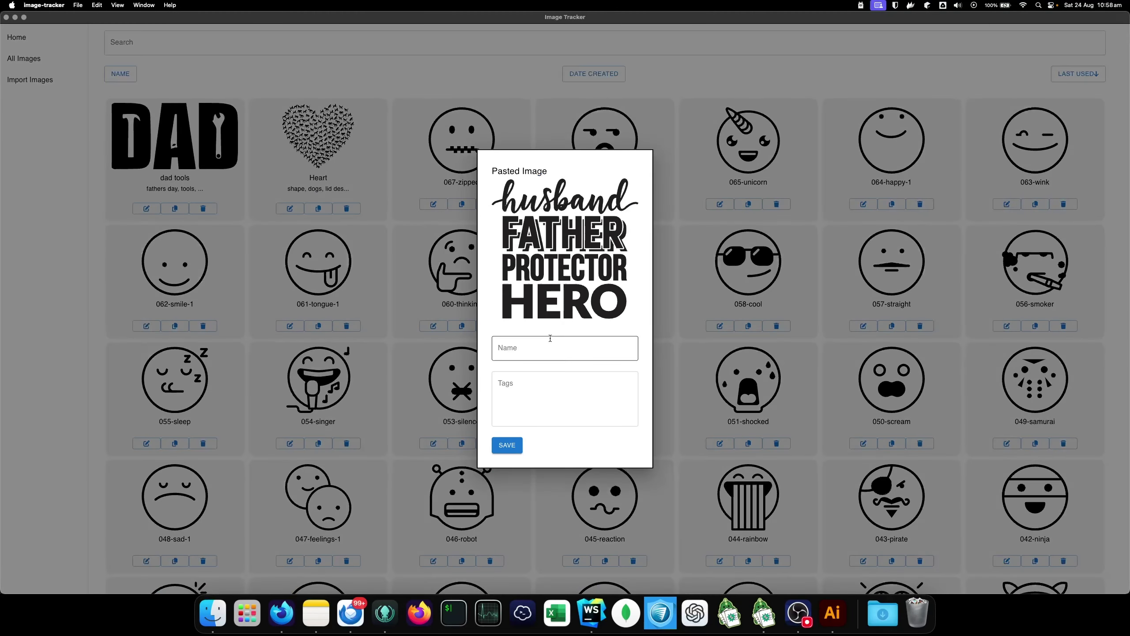
pyautogui.click(528, 346)
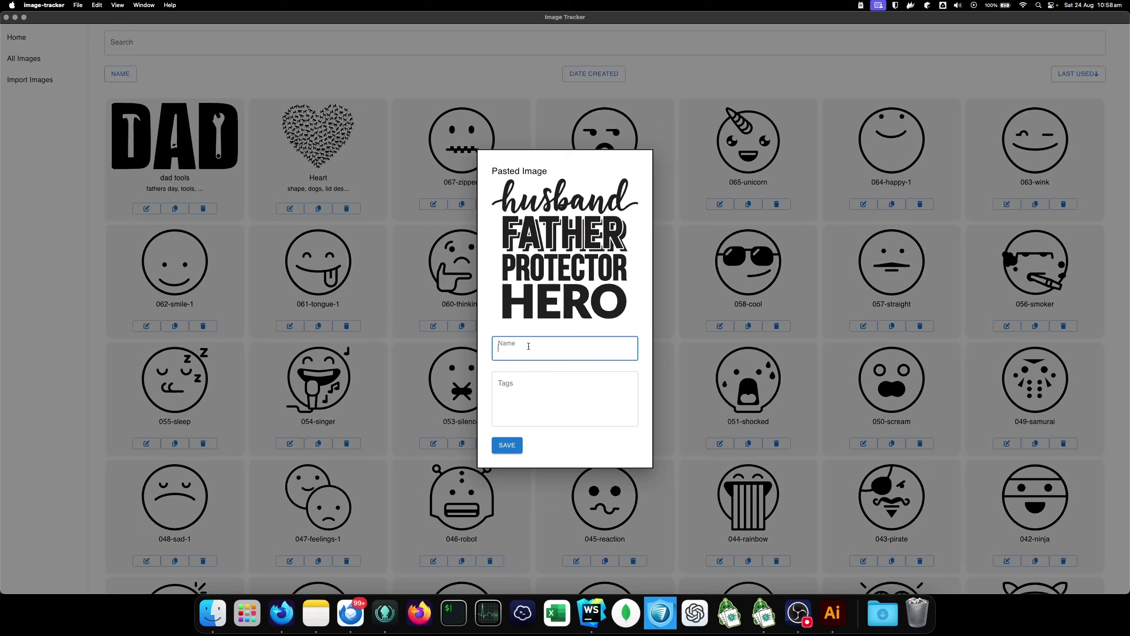
pyautogui.write('Husband Father Protector Hero')
pyautogui.click(525, 382)
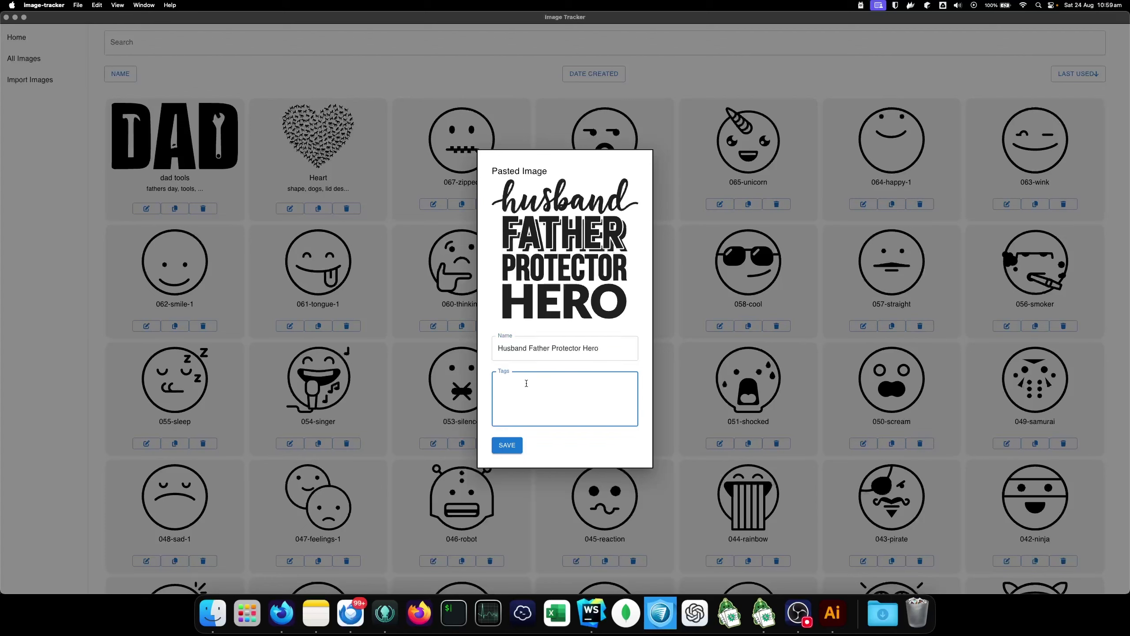
pyautogui.write('fda')
pyautogui.write('athers da')
pyautogui.write('y')
pyautogui.click(507, 445)
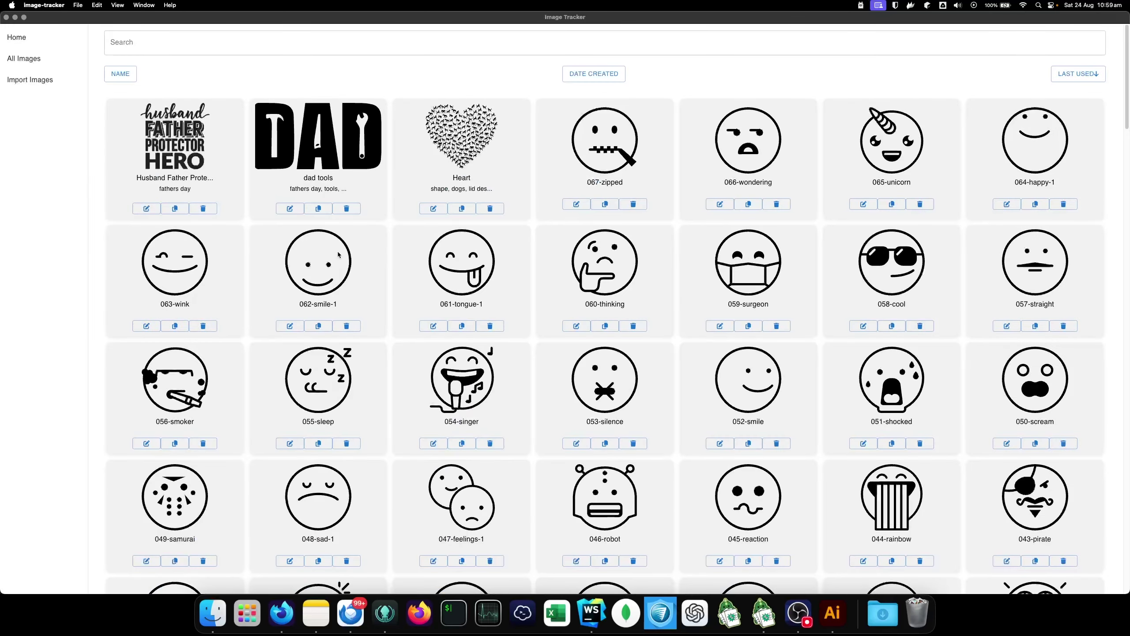
# - Search the library for 'prote' and copy the Husband Father Protector Hero image
pyautogui.click(216, 39)
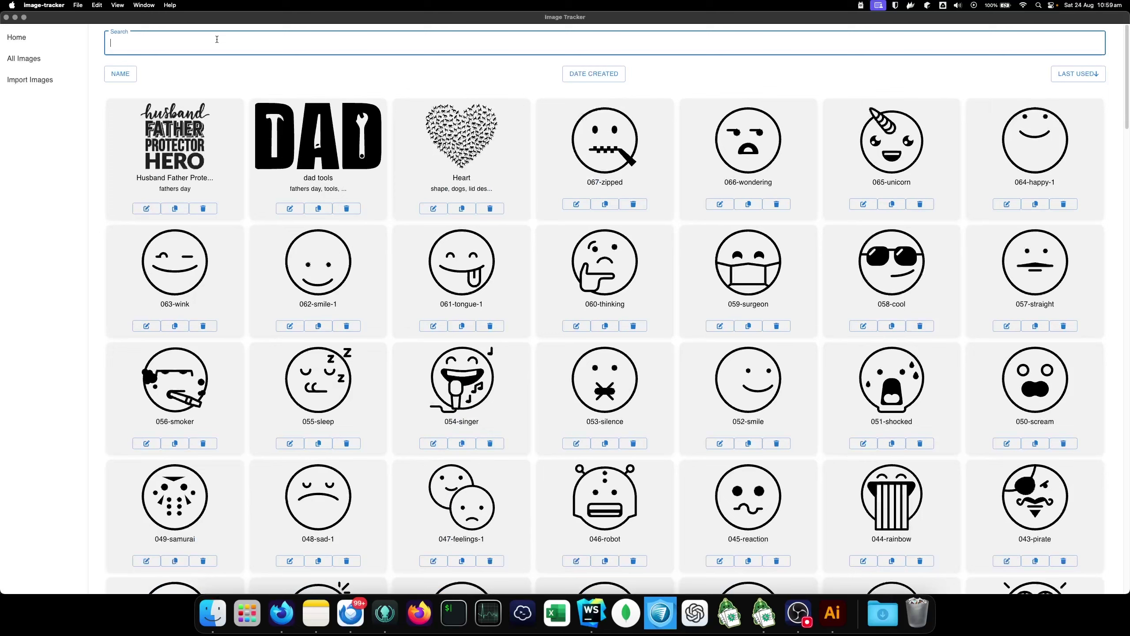
pyautogui.write('prote')
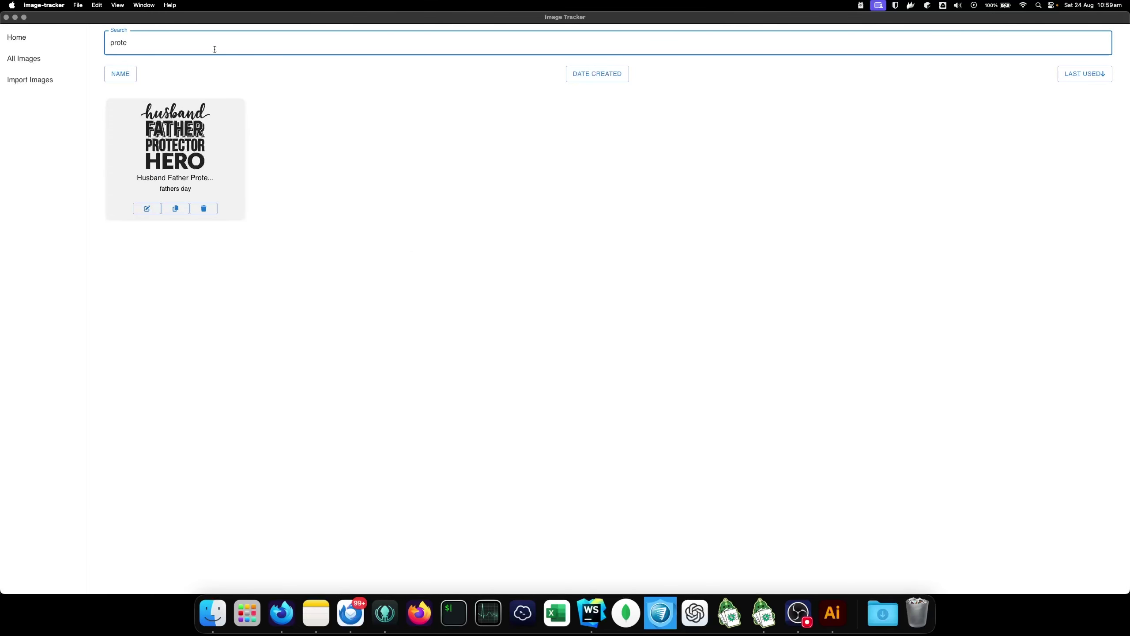
pyautogui.click(175, 209)
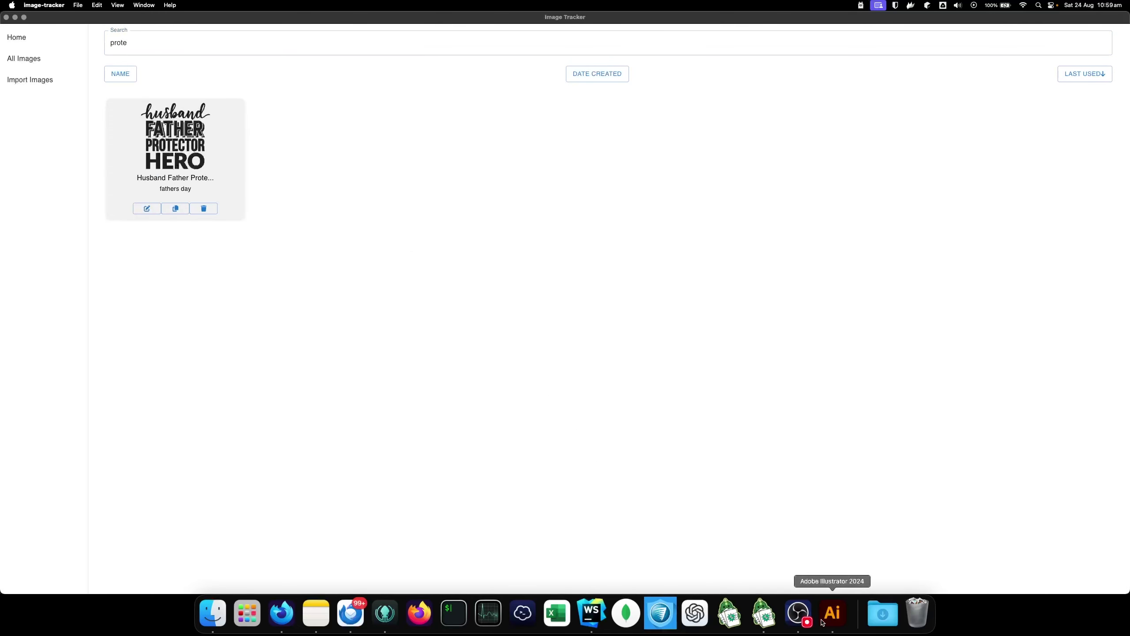
# - Create a new blank document in Adobe Illustrator
pyautogui.click(833, 613)
pyautogui.click(102, 5)
pyautogui.click(111, 15)
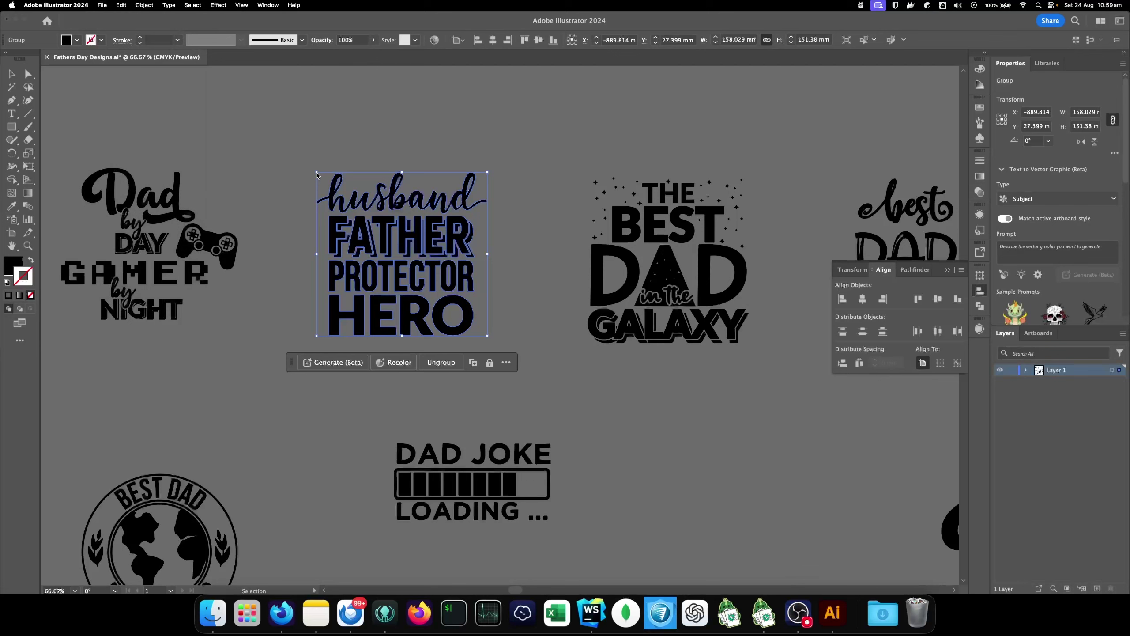
pyautogui.click(744, 430)
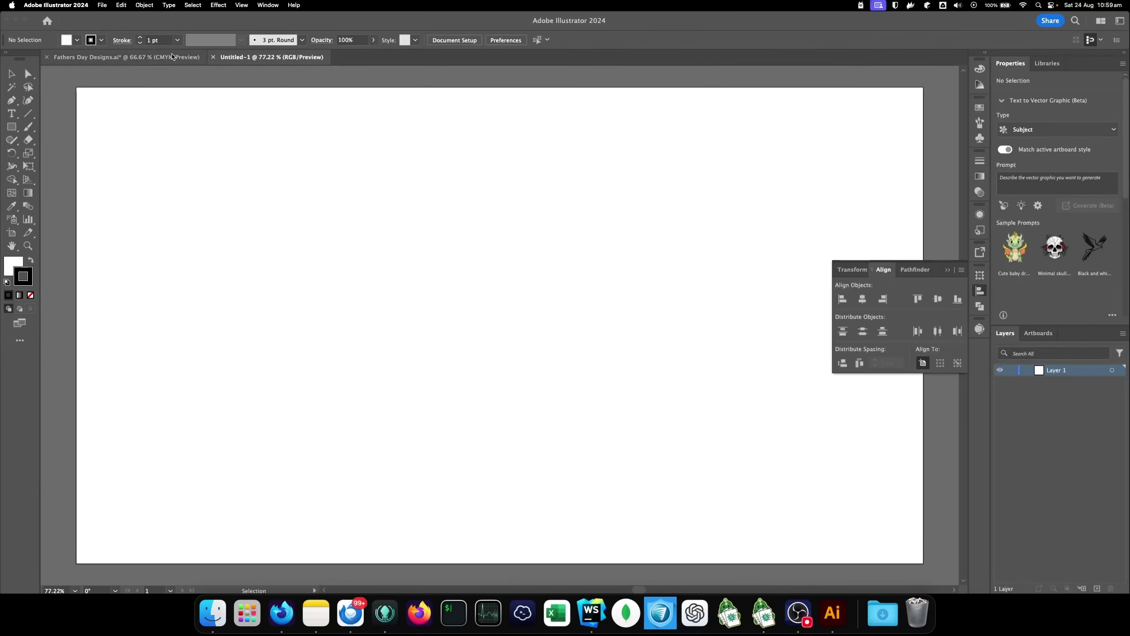
# - Copy the Best Dad in the Galaxy design from the Fathers Day Designs file
pyautogui.click(126, 57)
pyautogui.click(553, 260)
pyautogui.moveTo(545, 142); pyautogui.dragTo(796, 384)
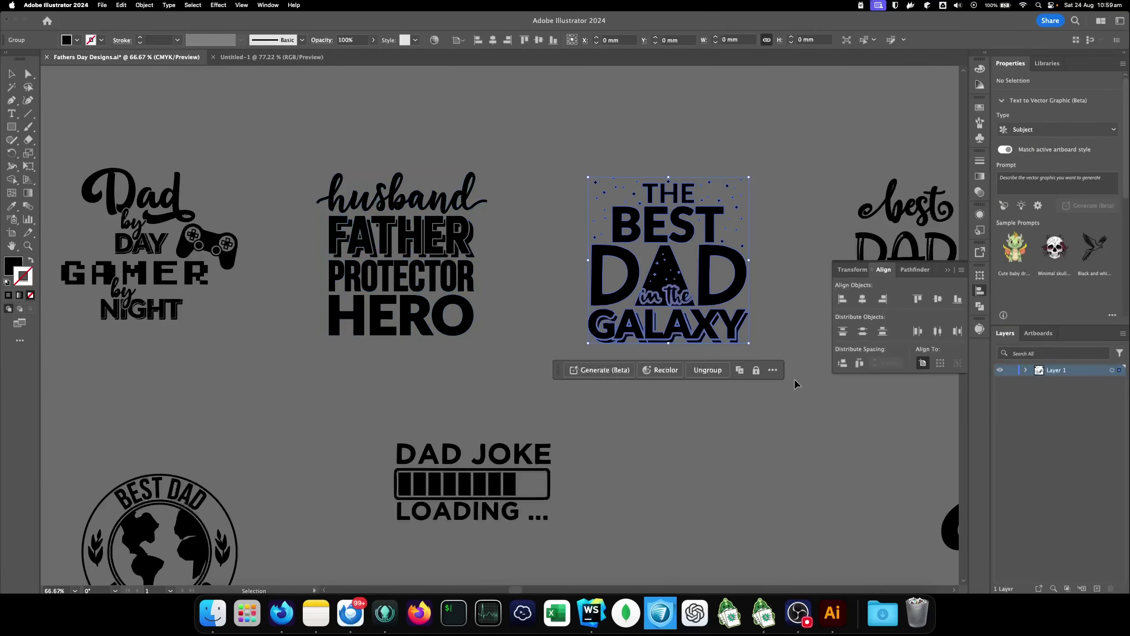
pyautogui.click(121, 5)
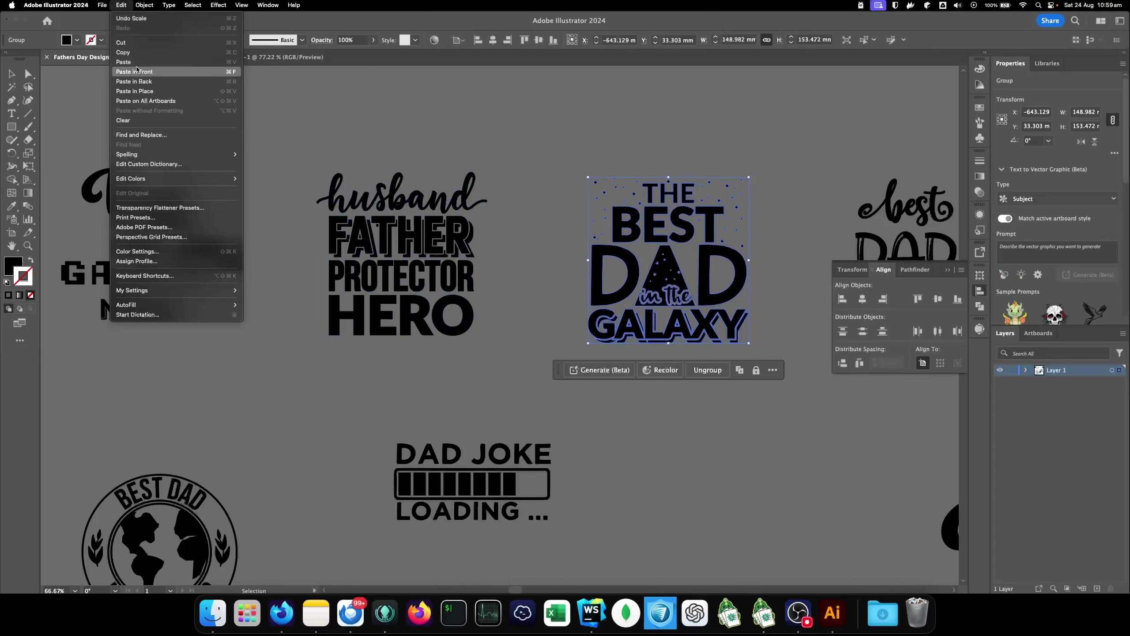
pyautogui.click(138, 57)
pyautogui.moveTo(551, 147); pyautogui.dragTo(773, 383)
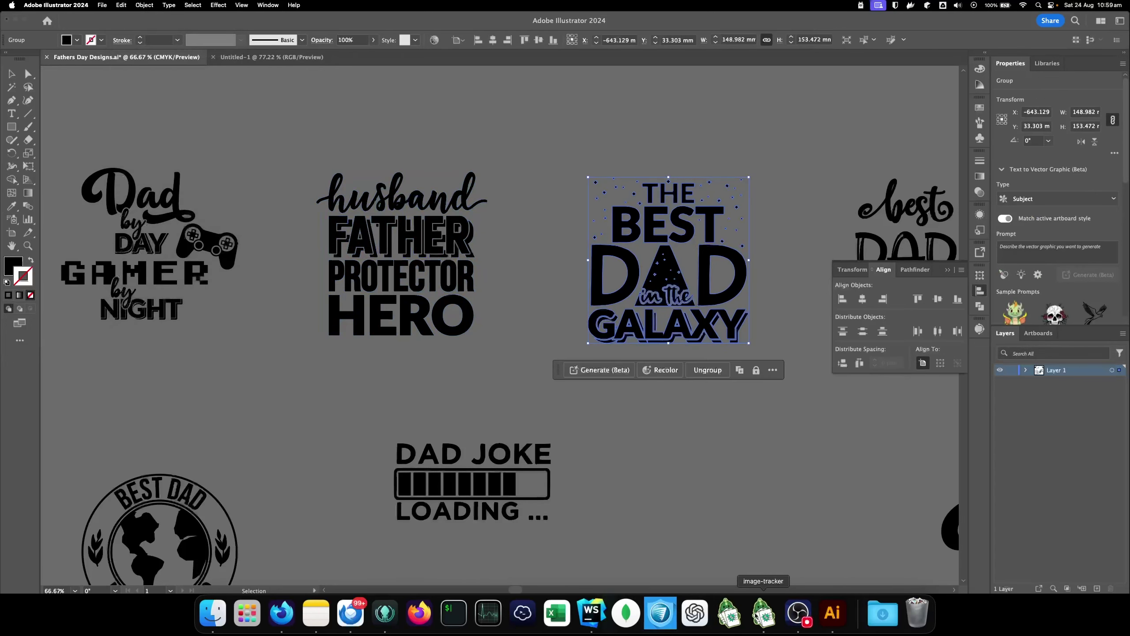
# - Copy the Husband Father image again and paste it into Untitled-1 with Cmd+V
pyautogui.click(762, 613)
pyautogui.click(175, 208)
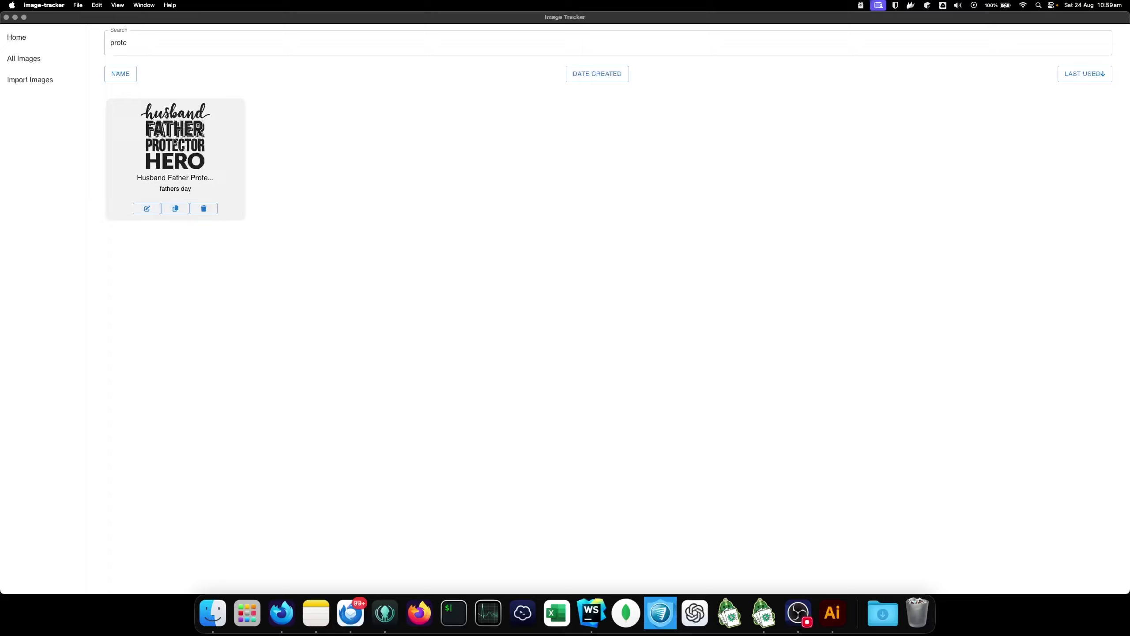
pyautogui.click(821, 614)
pyautogui.click(272, 57)
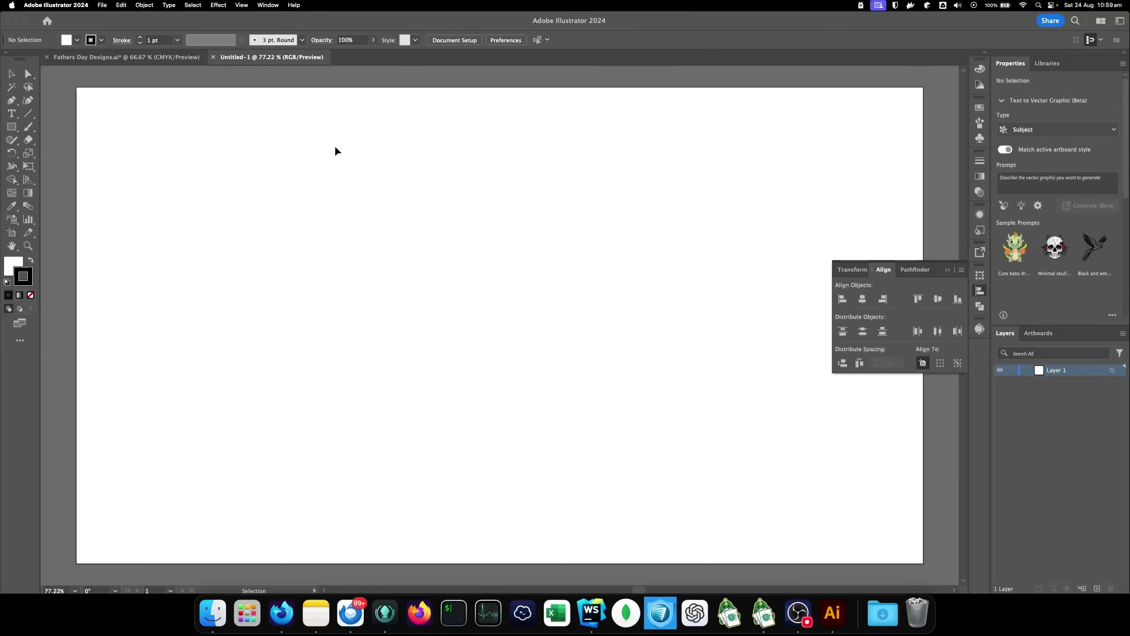
pyautogui.press('cmd+v')
# - Move the pasted lettering artwork off the artboard and select all of it for shape-combining
pyautogui.moveTo(316, 169); pyautogui.dragTo(631, 487)
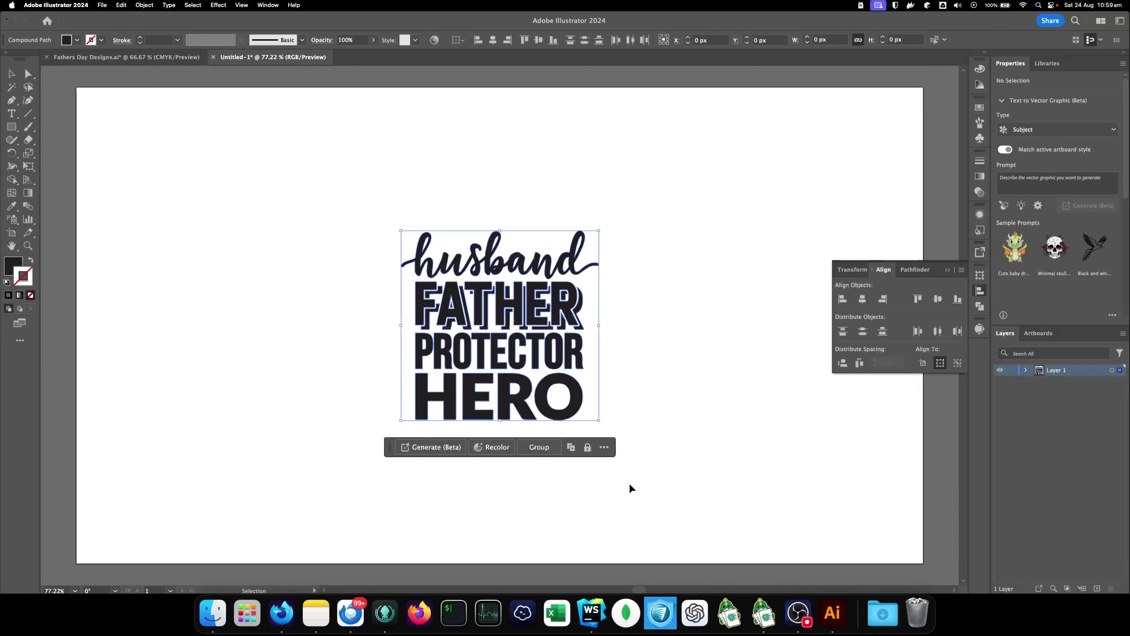
pyautogui.scroll(-4, 514, 415)
pyautogui.moveTo(514, 415); pyautogui.dragTo(456, 278)
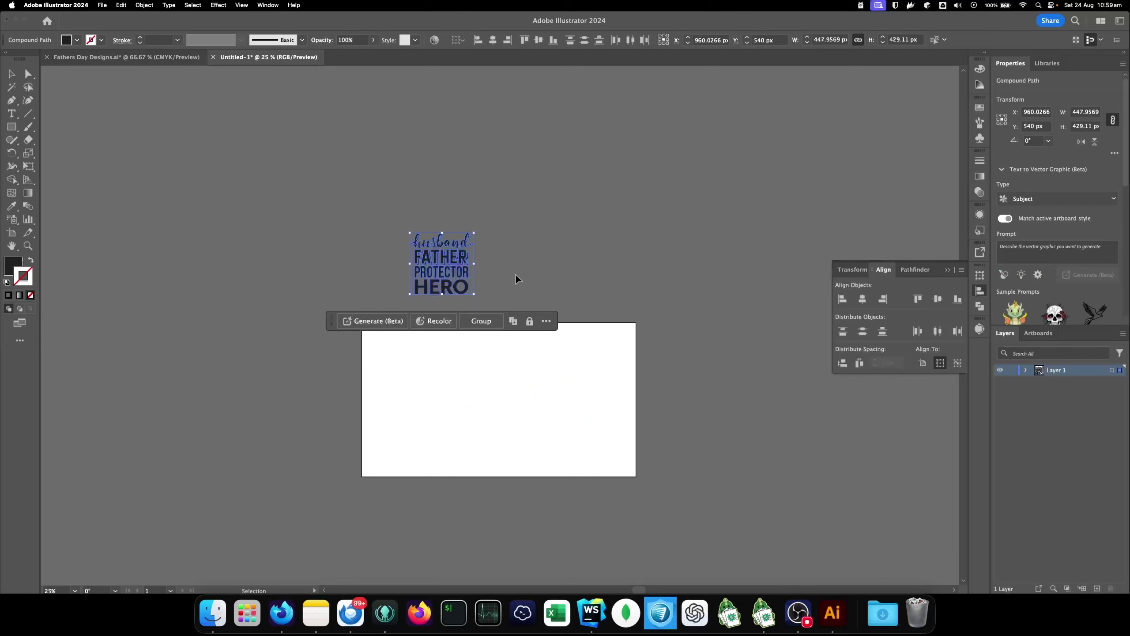
pyautogui.press('cmd+shift+a')
pyautogui.scroll(4, 427, 250)
pyautogui.press('cmd+a')
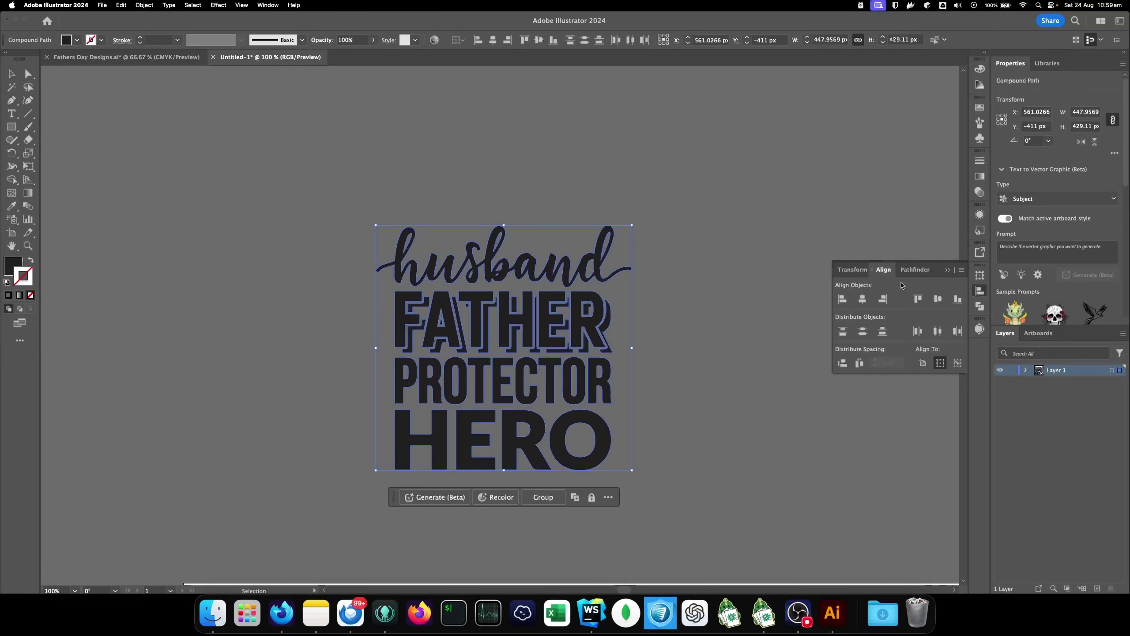
pyautogui.click(914, 269)
pyautogui.click(763, 612)
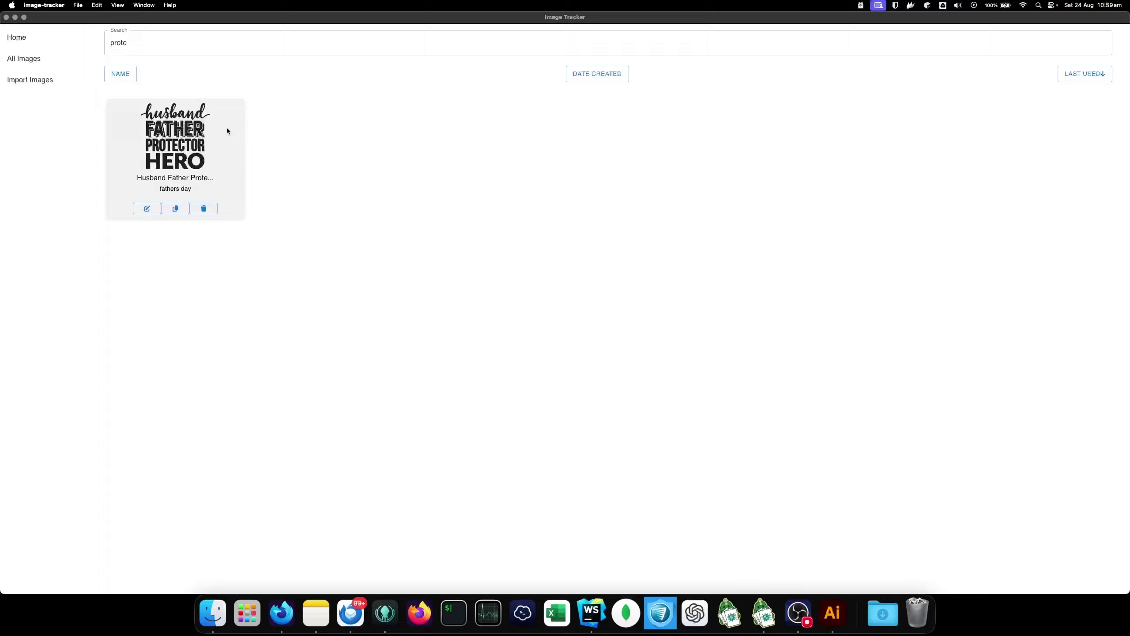
# - Clear the search and try the last-used and date-created sorts in both directions
pyautogui.doubleClick(171, 50)
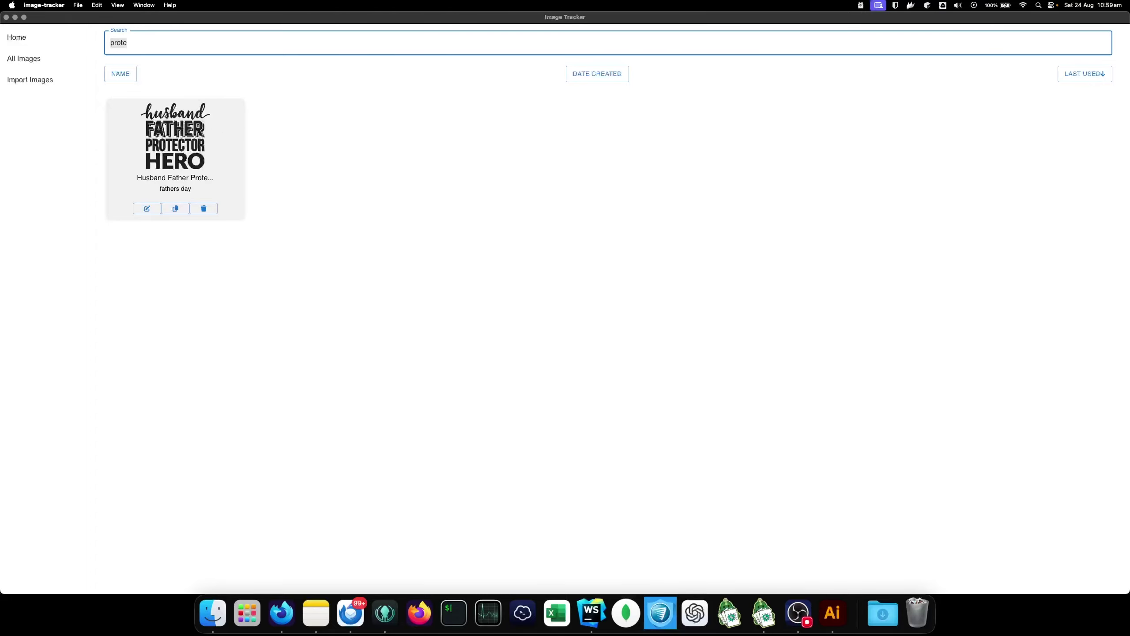
pyautogui.press('BackSpace')
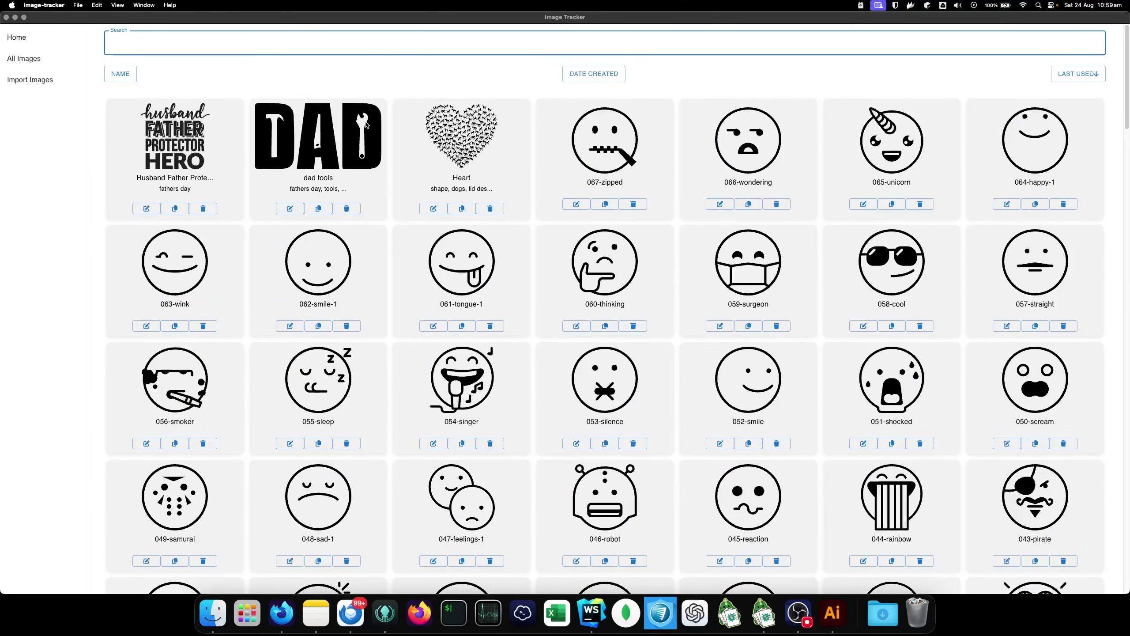
pyautogui.click(1058, 73)
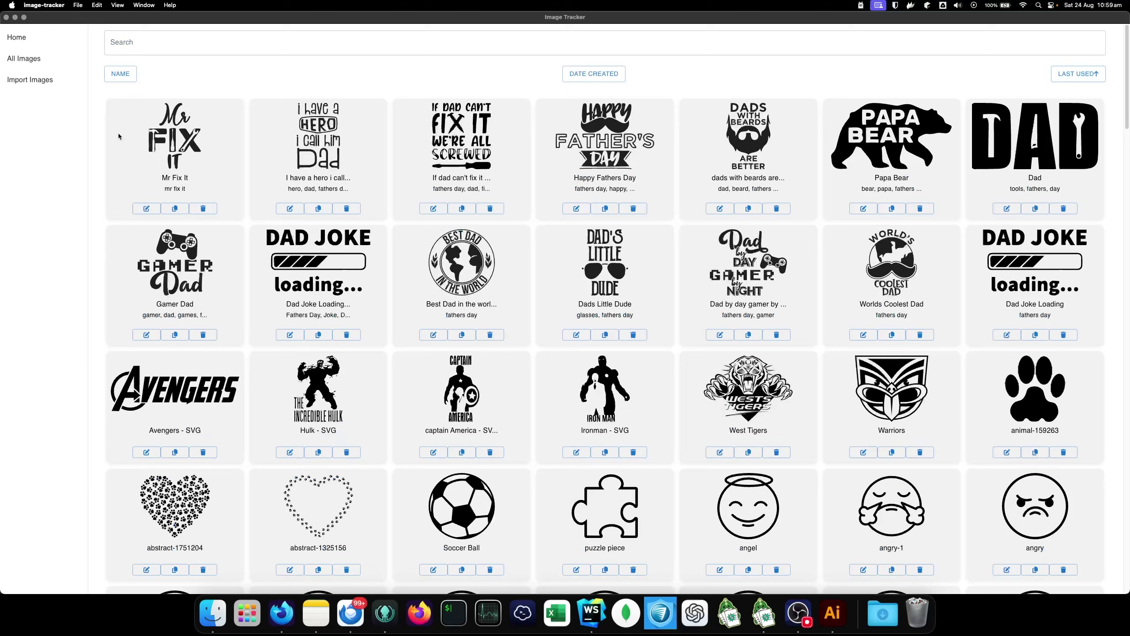
pyautogui.click(1079, 74)
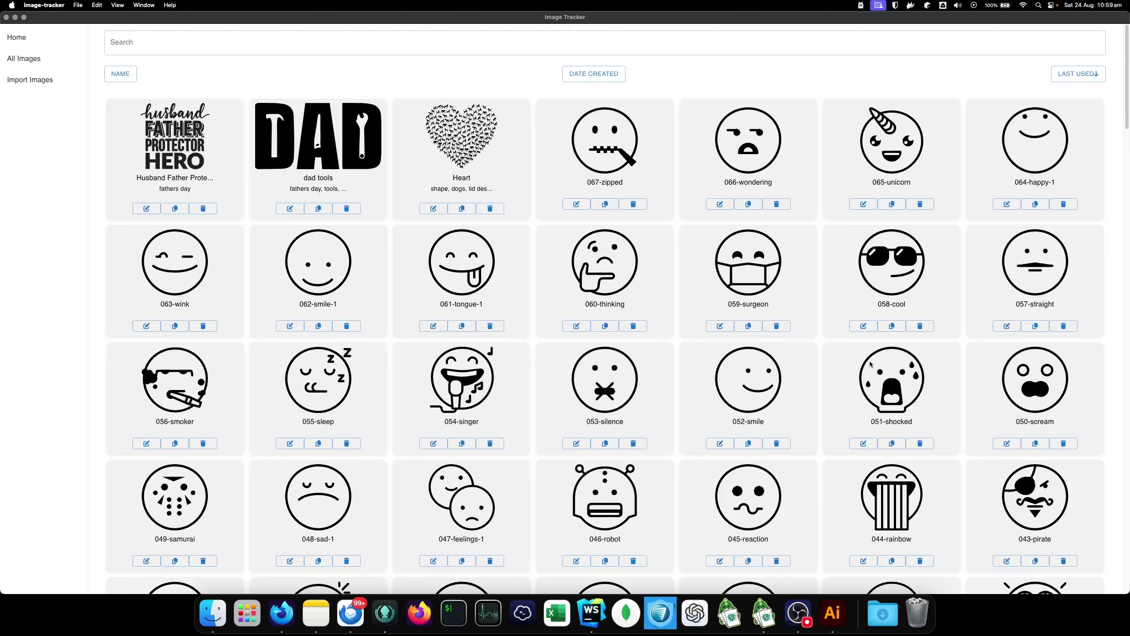
pyautogui.click(587, 74)
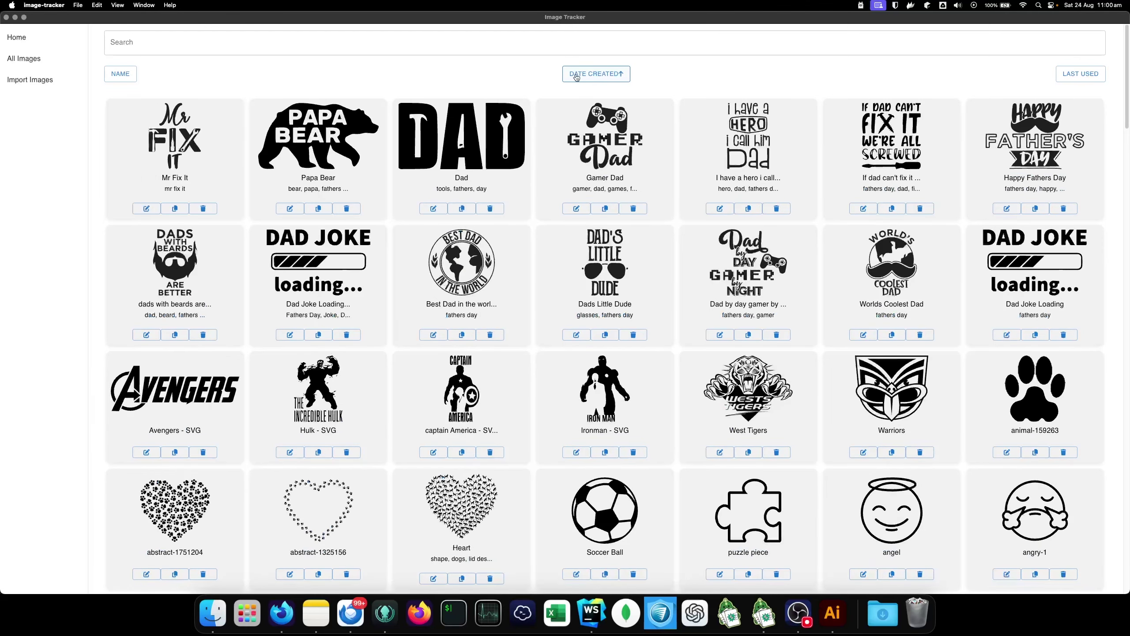
pyautogui.click(601, 74)
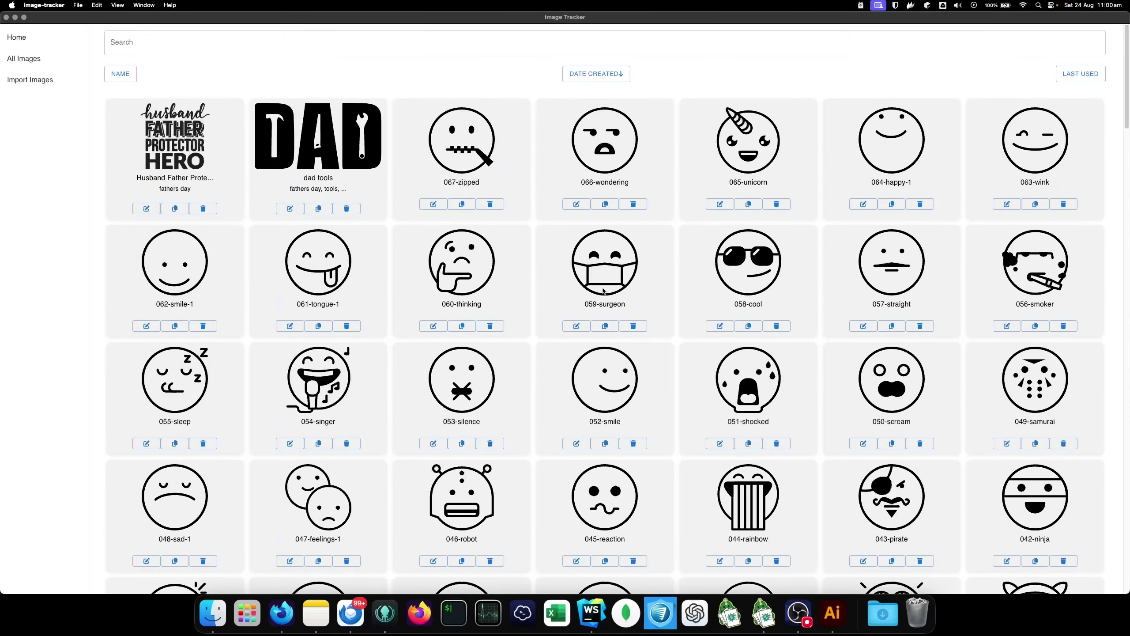
# - Sort the grid by name, flip it to descending, then return to NAME ascending
pyautogui.click(127, 74)
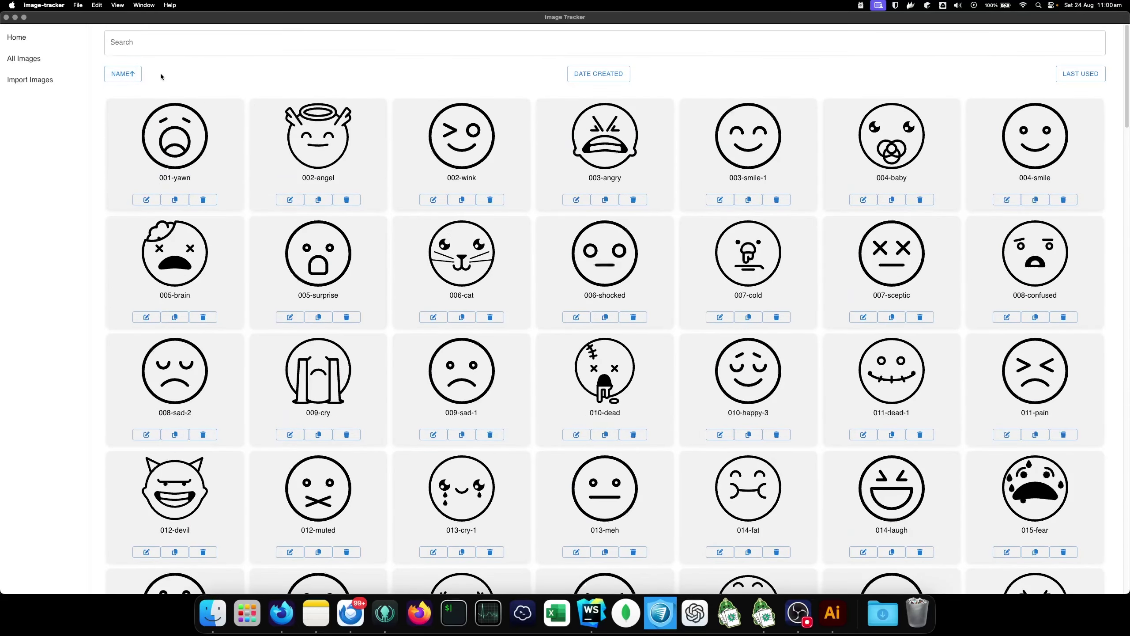
pyautogui.click(129, 74)
pyautogui.scroll(-10, 255, 172)
pyautogui.scroll(10, 224, 142)
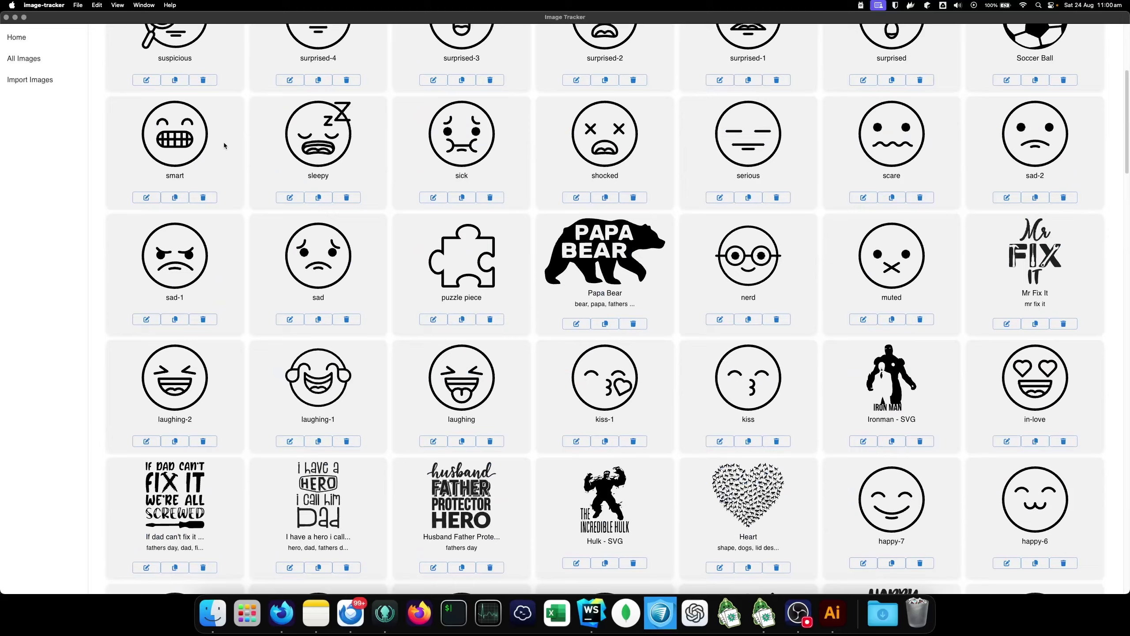
pyautogui.click(128, 75)
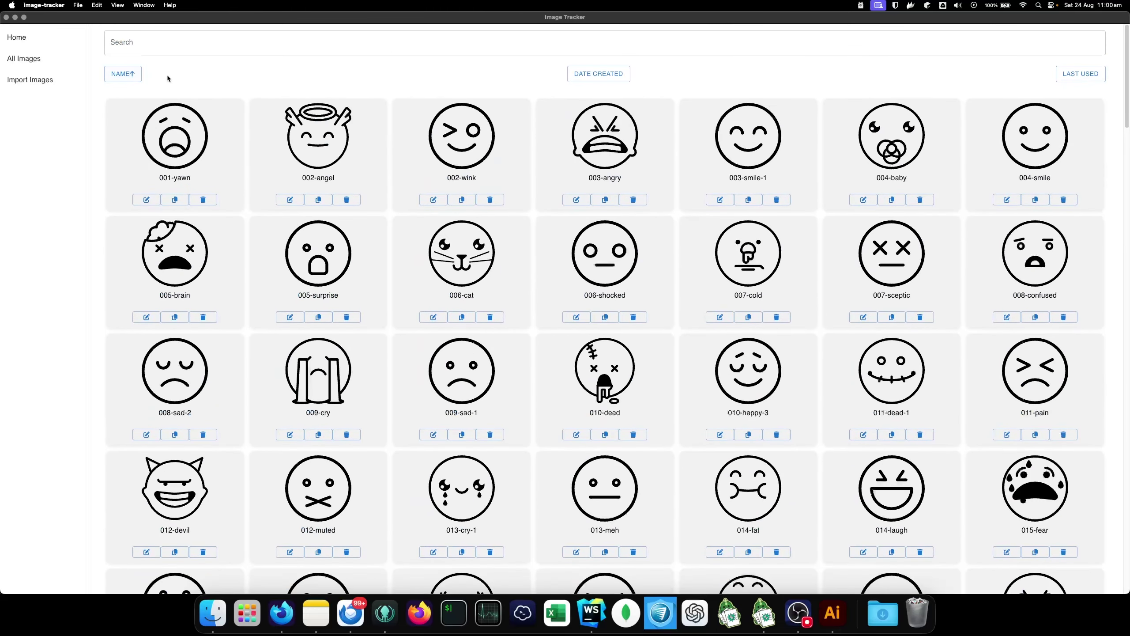
# - Open the Home dashboard, glance at the Import Images page, and return Home
pyautogui.click(17, 38)
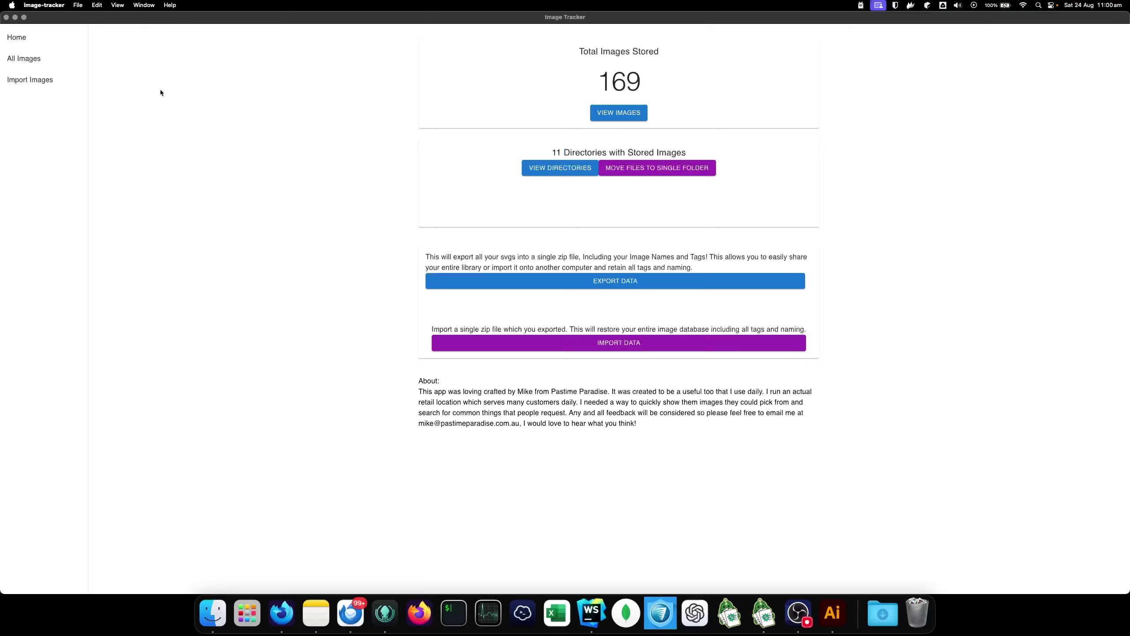
pyautogui.click(49, 80)
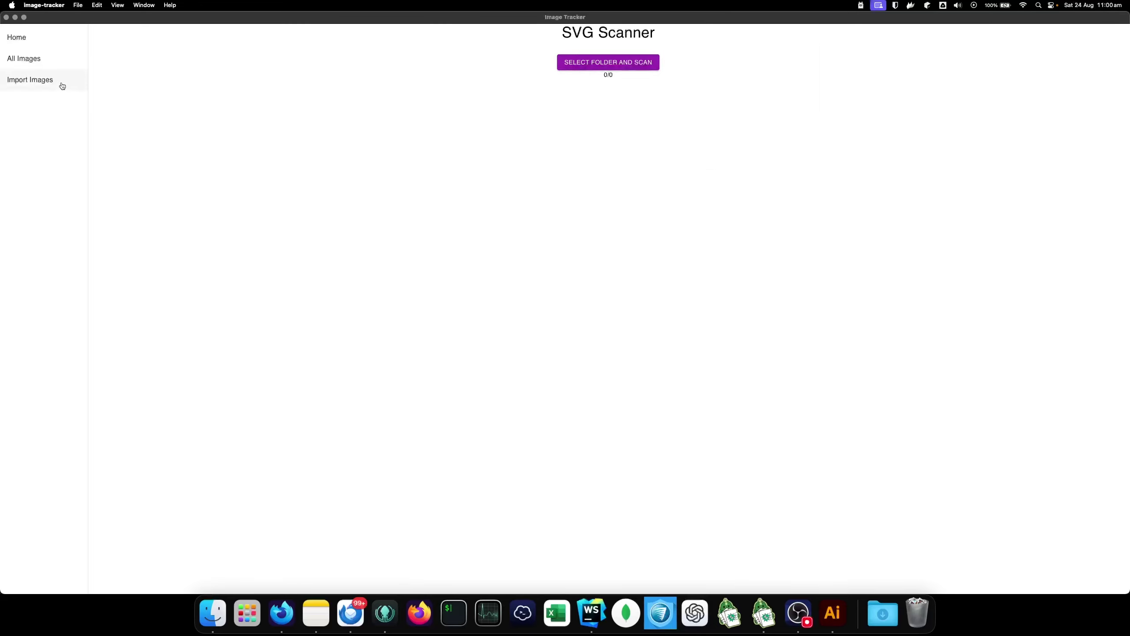
pyautogui.click(34, 37)
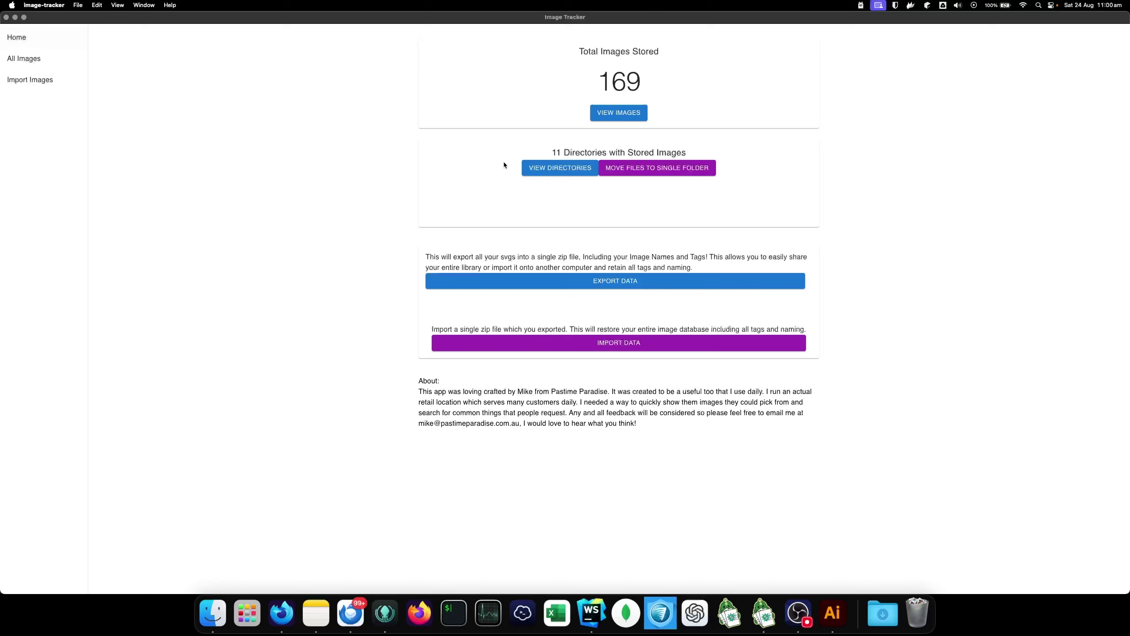
# - Review the 11 storage directory paths, including ImageTracker and Keychains, then hide the list
pyautogui.click(552, 168)
pyautogui.tripleClick(430, 211)
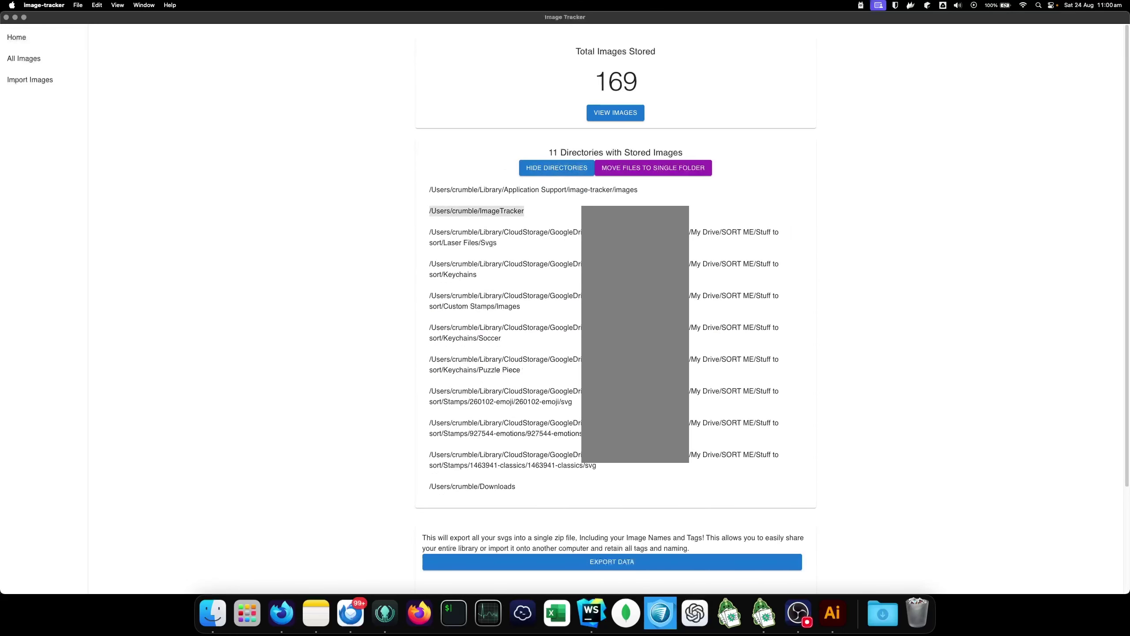
pyautogui.tripleClick(462, 274)
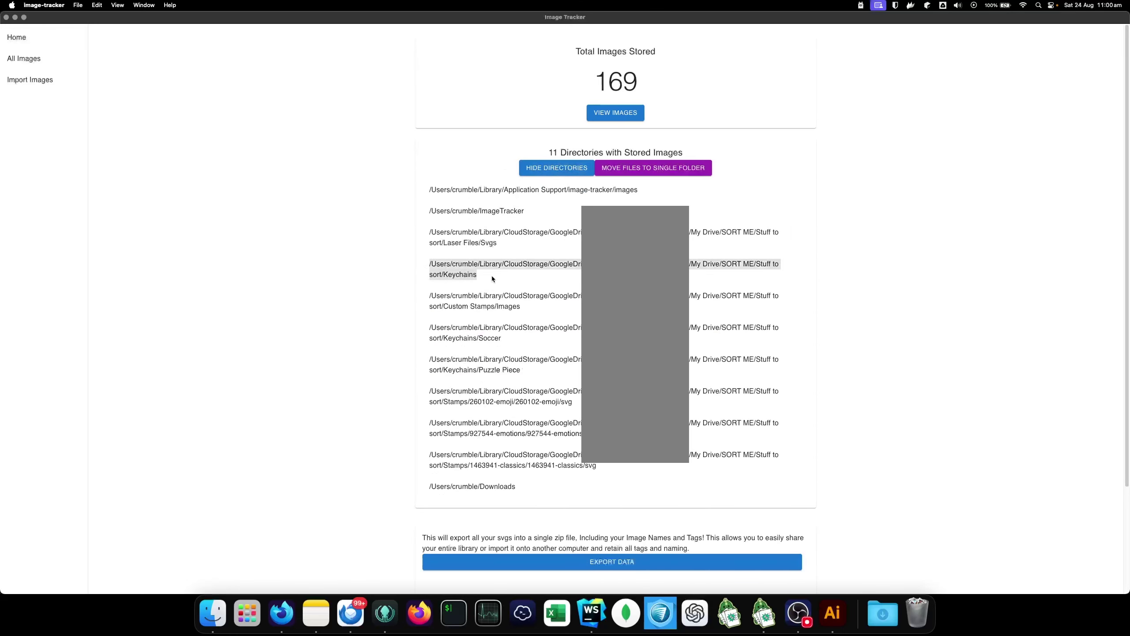
pyautogui.click(489, 278)
pyautogui.click(552, 173)
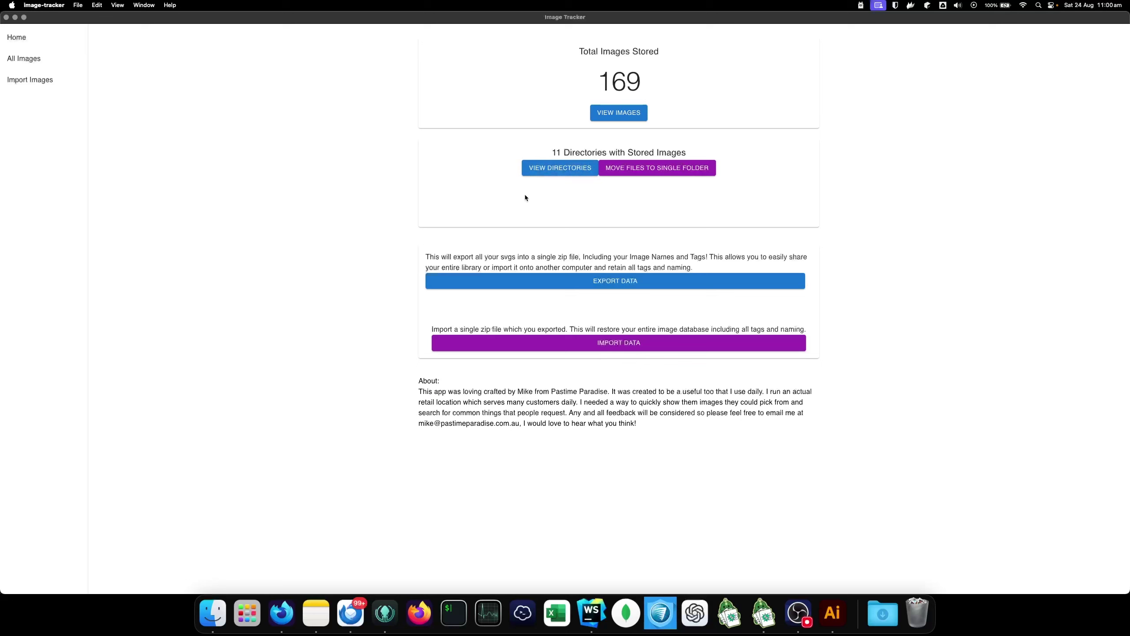
# - Move all image files into Documents > Image Tracker Images so only 1 directory remains
pyautogui.click(621, 172)
pyautogui.click(420, 152)
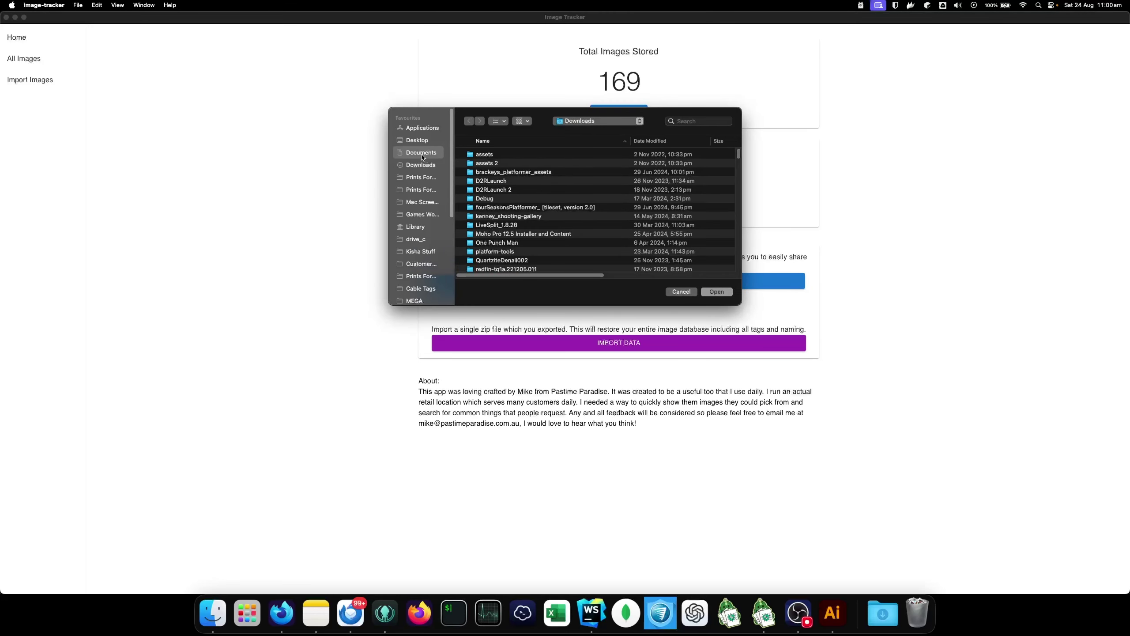
pyautogui.click(533, 260)
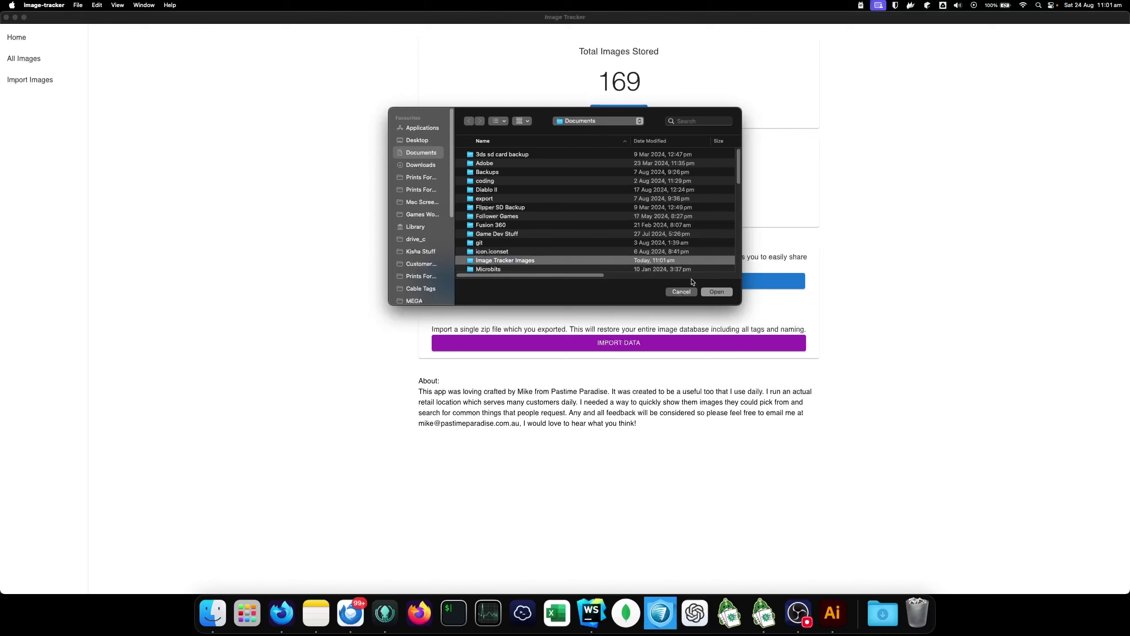
pyautogui.click(717, 292)
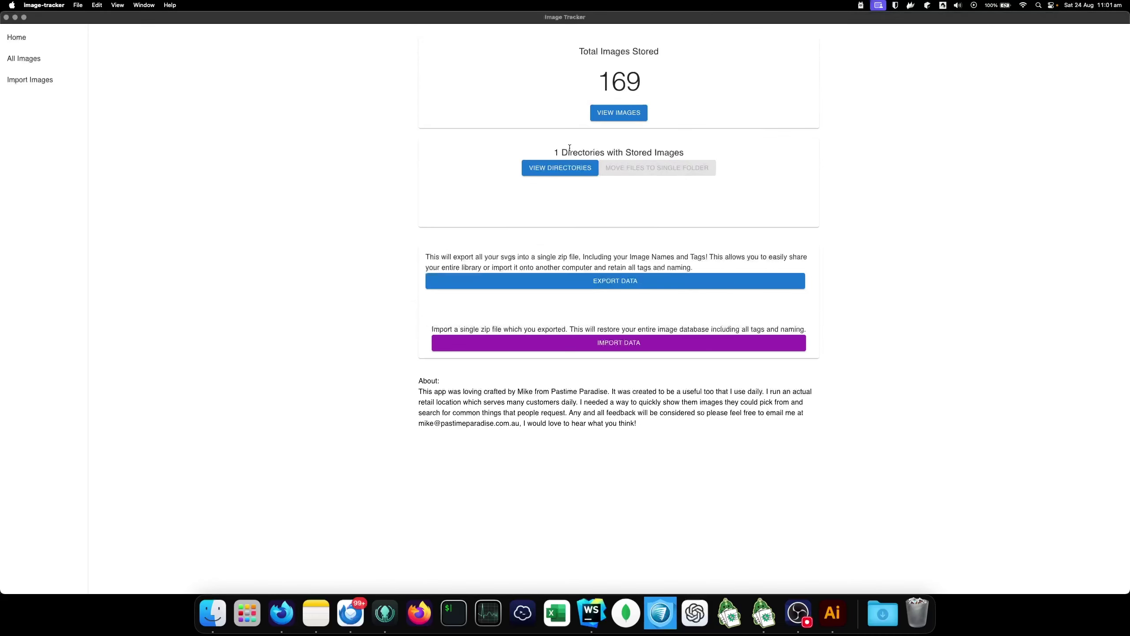
pyautogui.moveTo(569, 147); pyautogui.dragTo(734, 154)
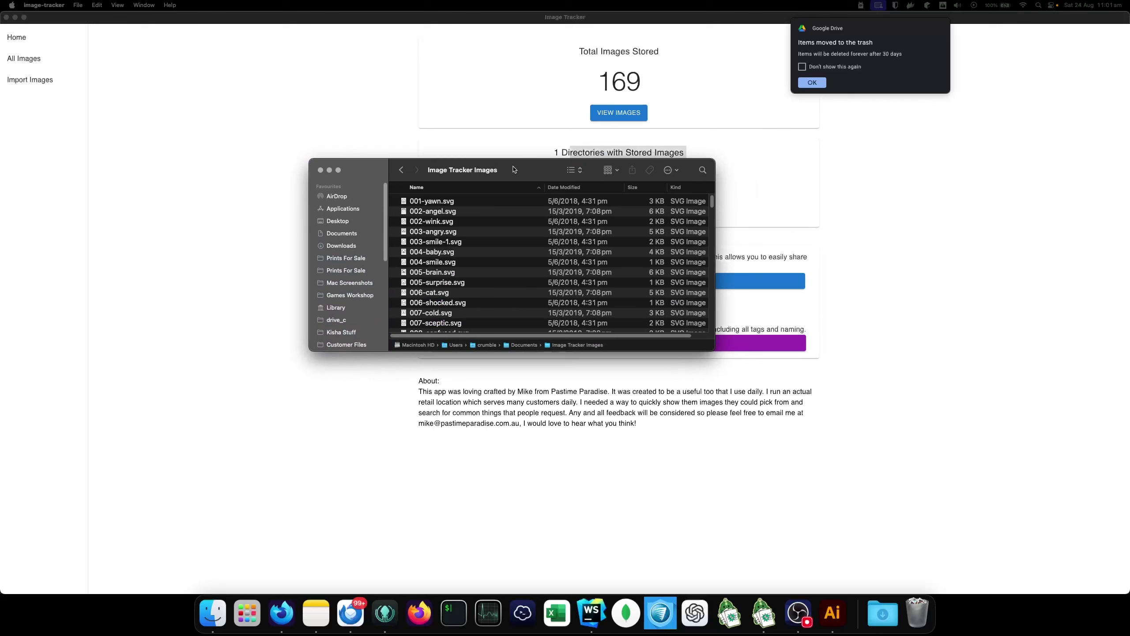
# - Dismiss the Google Drive notice, scroll the SVGs in Image Tracker Images, and close that window
pyautogui.click(936, 29)
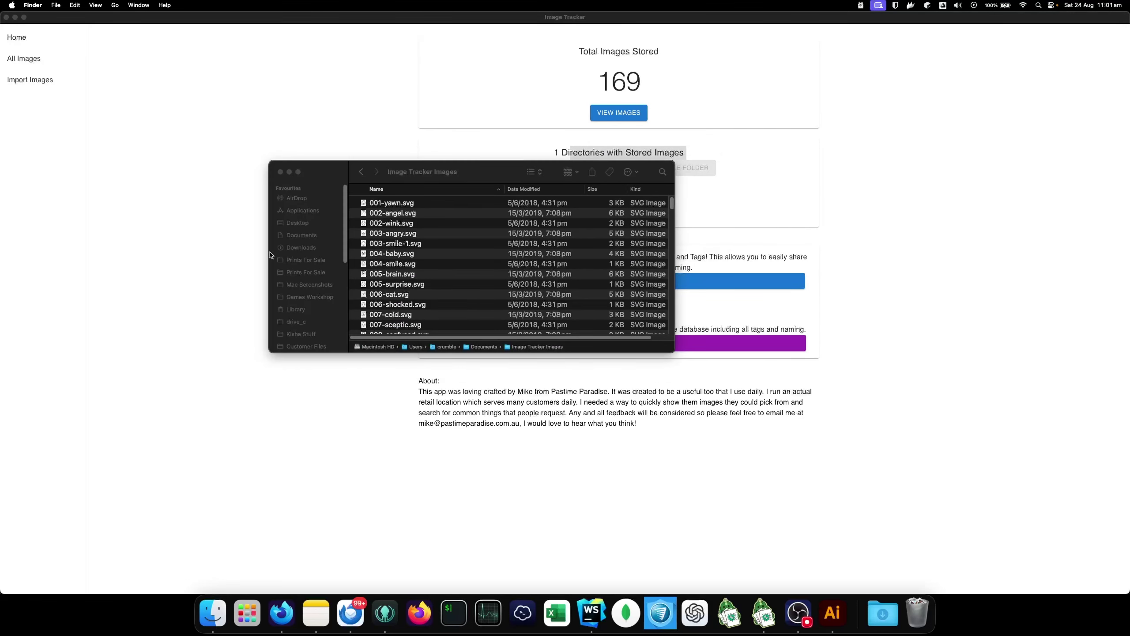
pyautogui.click(435, 172)
pyautogui.scroll(-10, 430, 240)
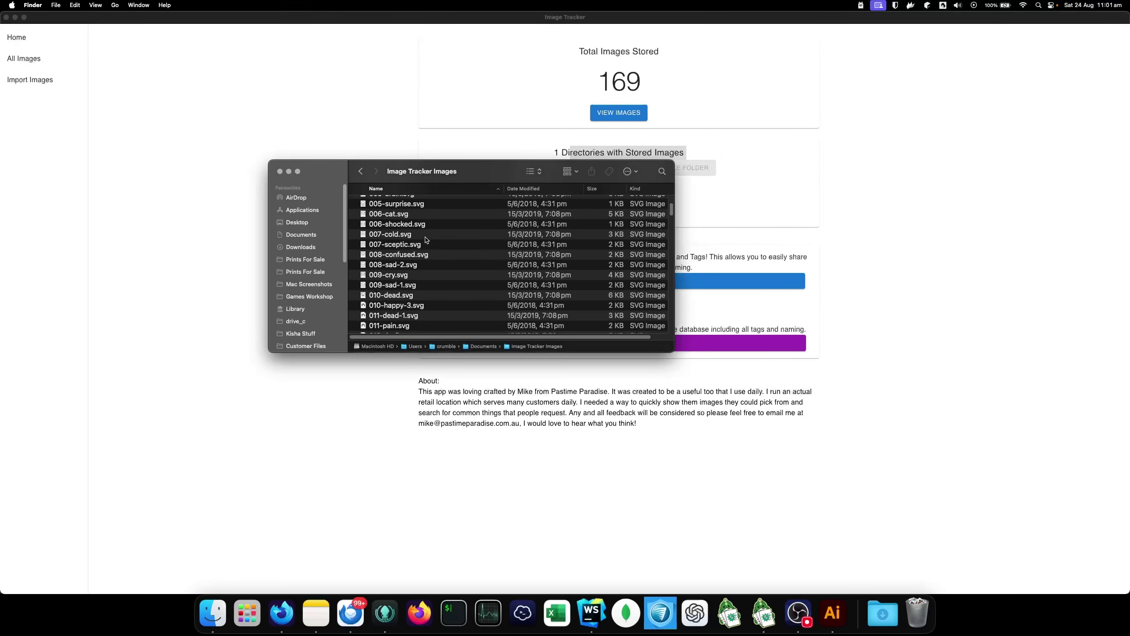
pyautogui.scroll(-20, 430, 248)
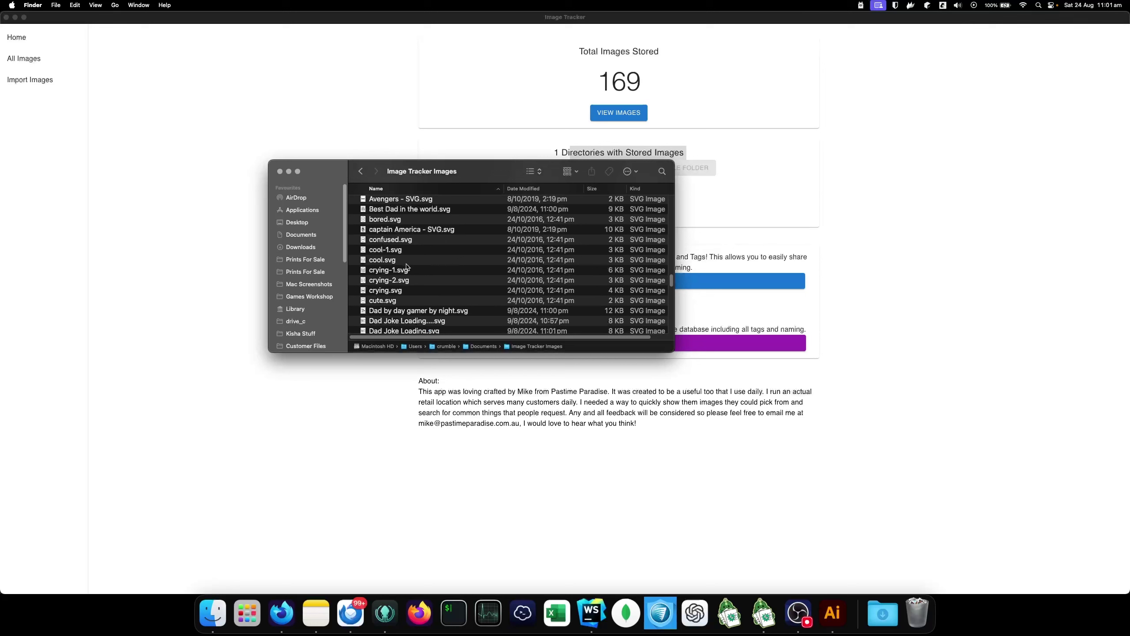
pyautogui.scroll(-5, 403, 255)
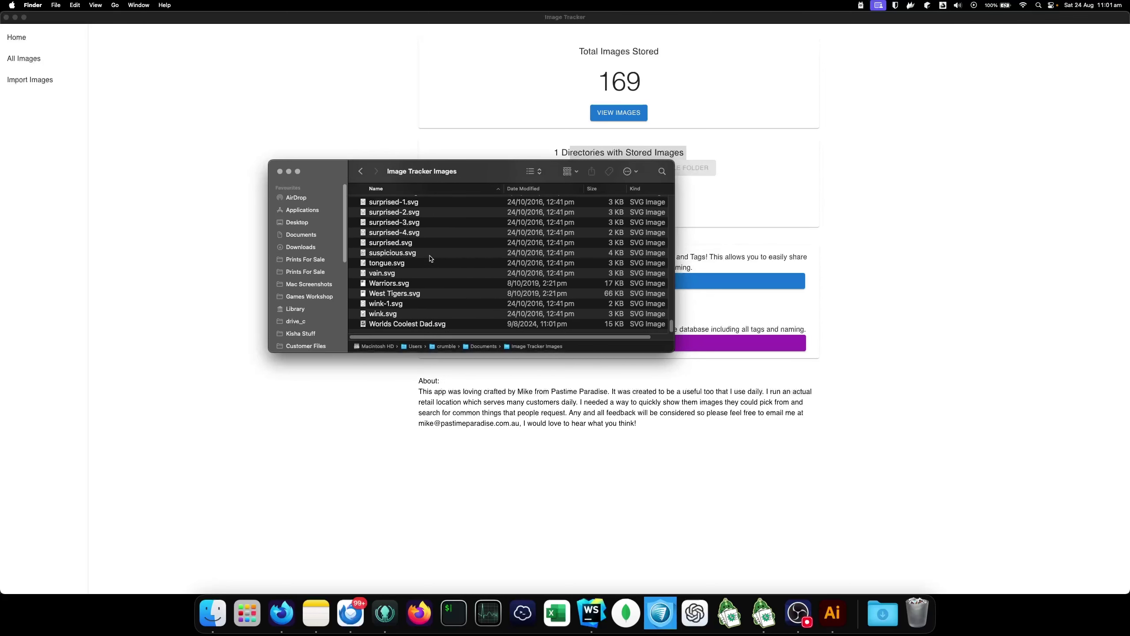
pyautogui.scroll(1, 426, 275)
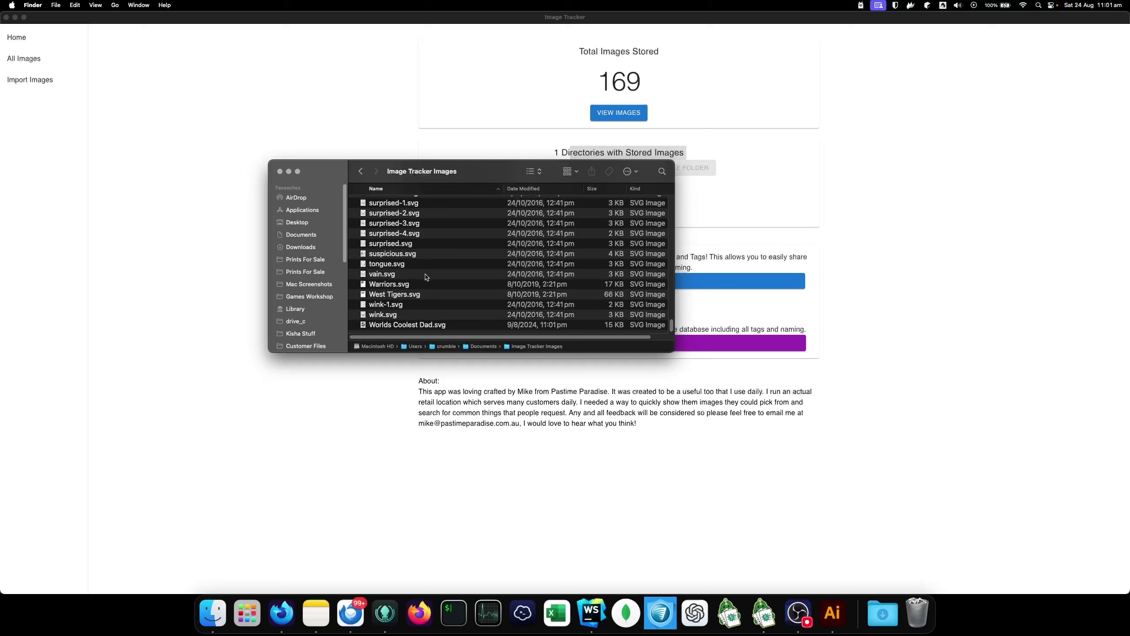
pyautogui.scroll(20, 426, 274)
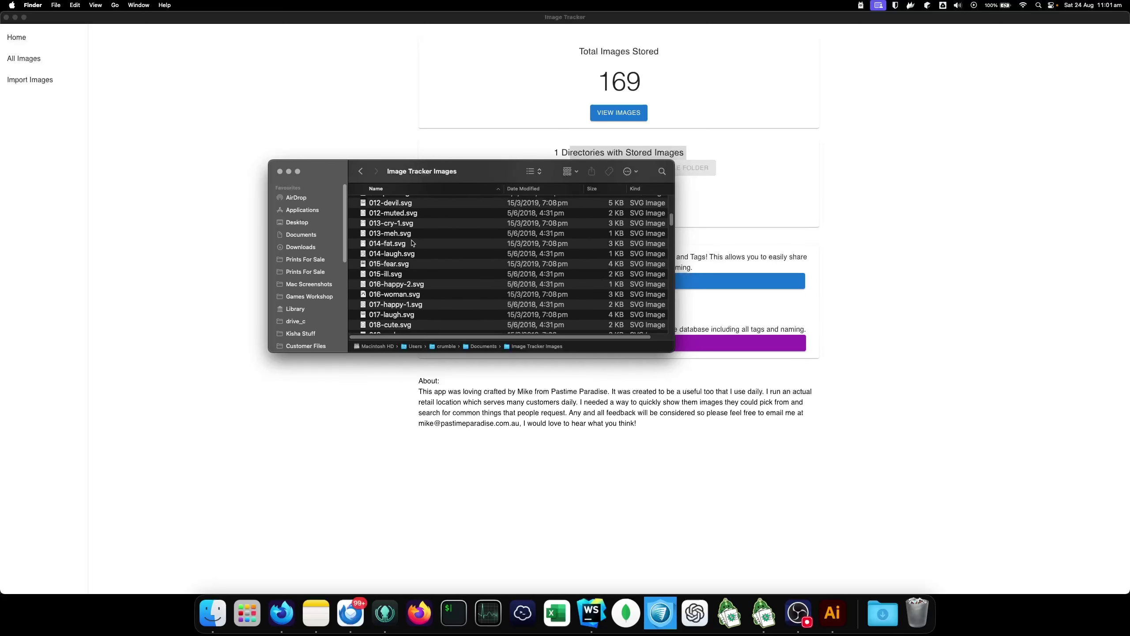
pyautogui.scroll(8, 413, 243)
pyautogui.scroll(-15, 405, 226)
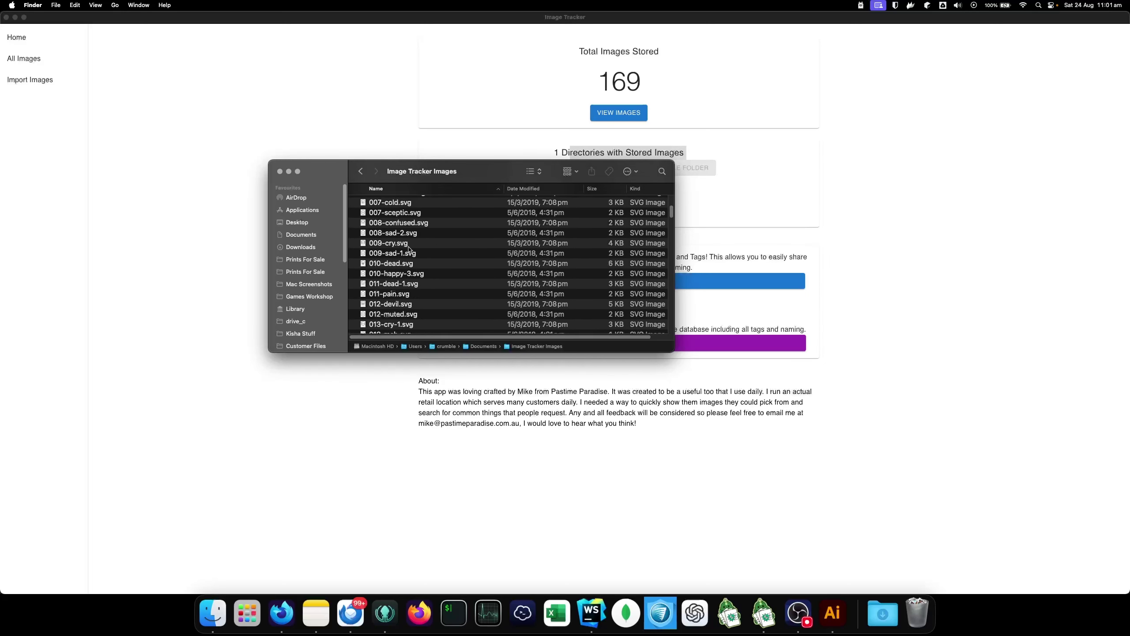
pyautogui.click(281, 171)
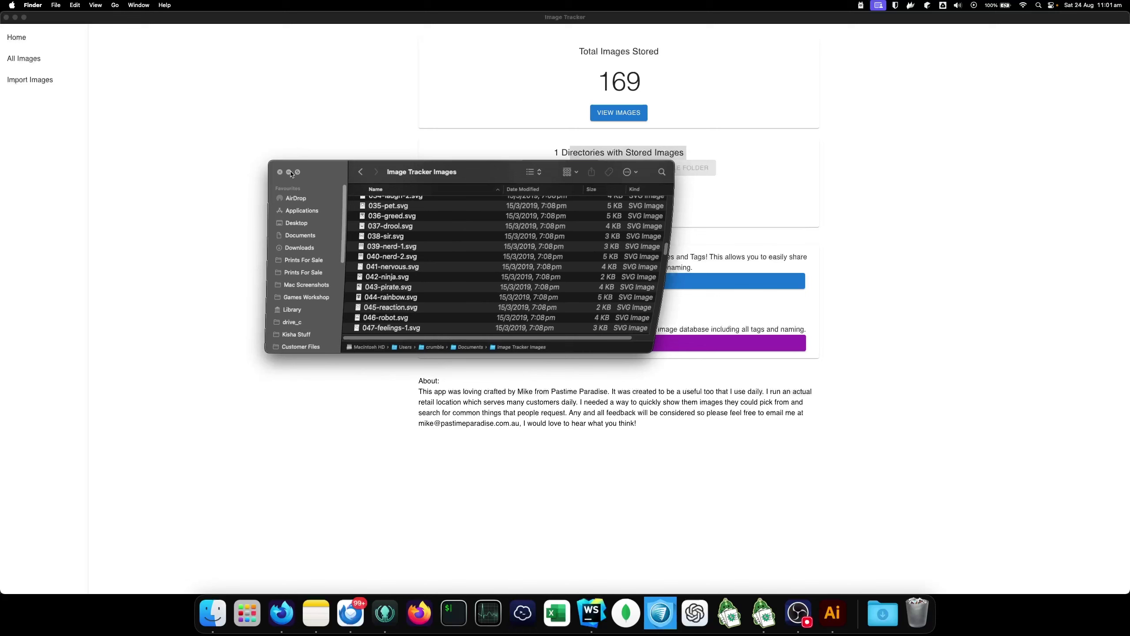
pyautogui.tripleClick(571, 159)
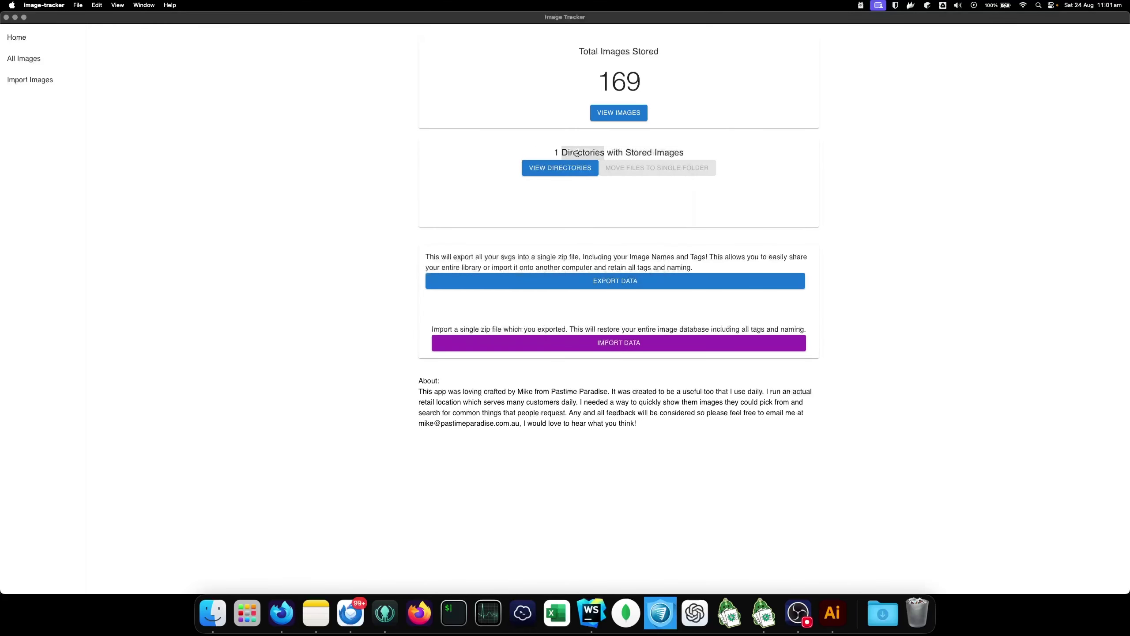
# - Export the library data to export.zip in Documents and acknowledge the success alert
pyautogui.click(448, 180)
pyautogui.tripleClick(641, 166)
pyautogui.click(637, 172)
pyautogui.moveTo(426, 255); pyautogui.dragTo(714, 267)
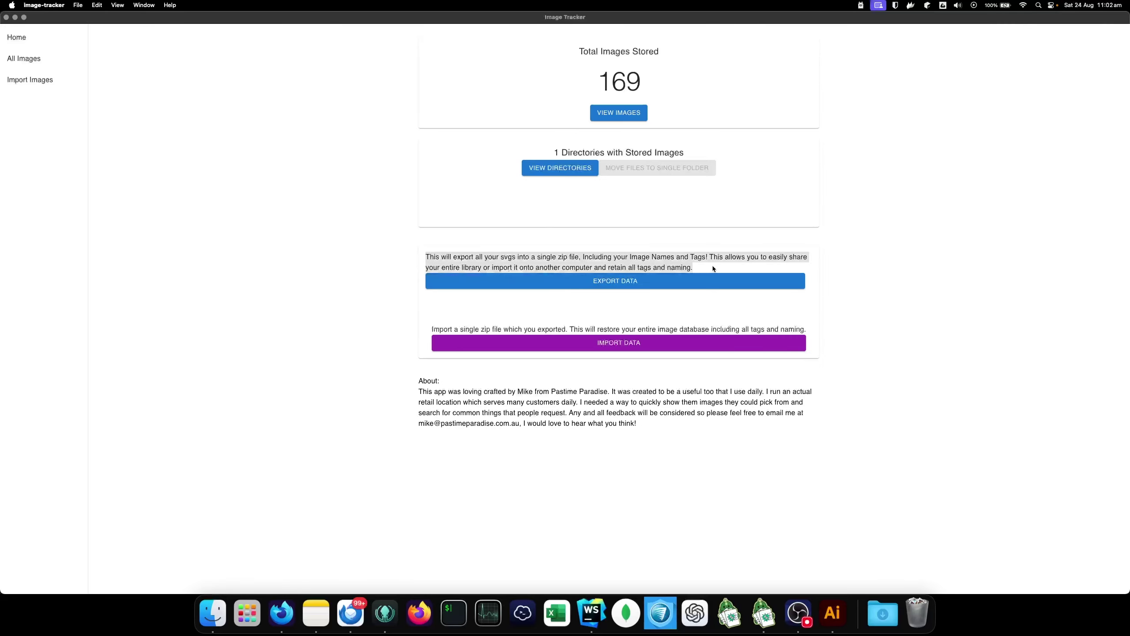
pyautogui.click(714, 268)
pyautogui.click(575, 272)
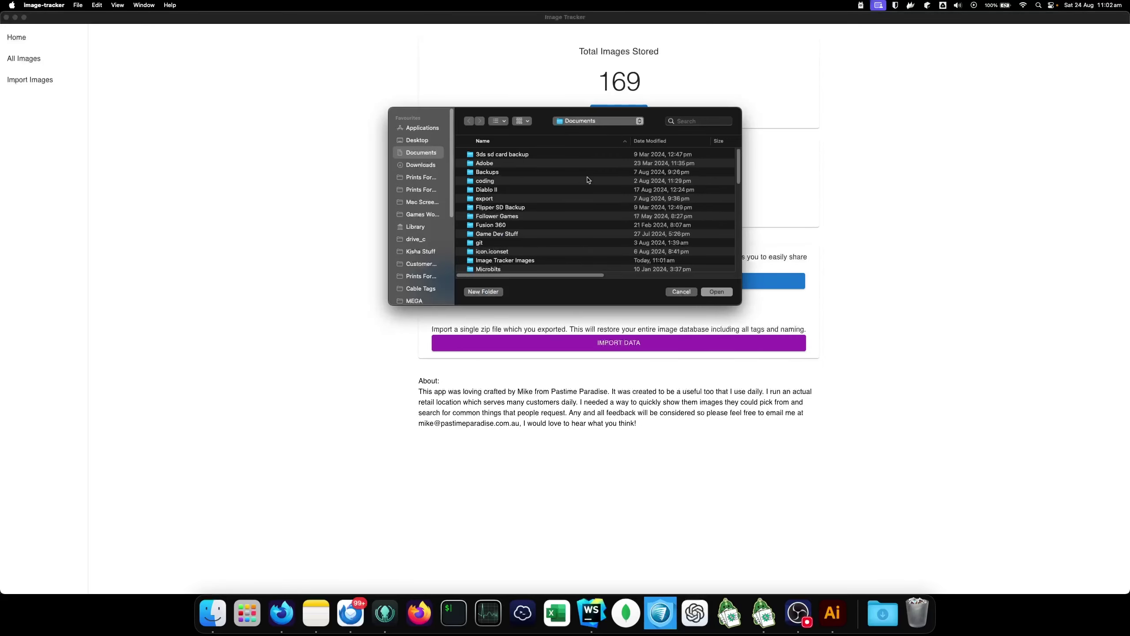
pyautogui.click(570, 278)
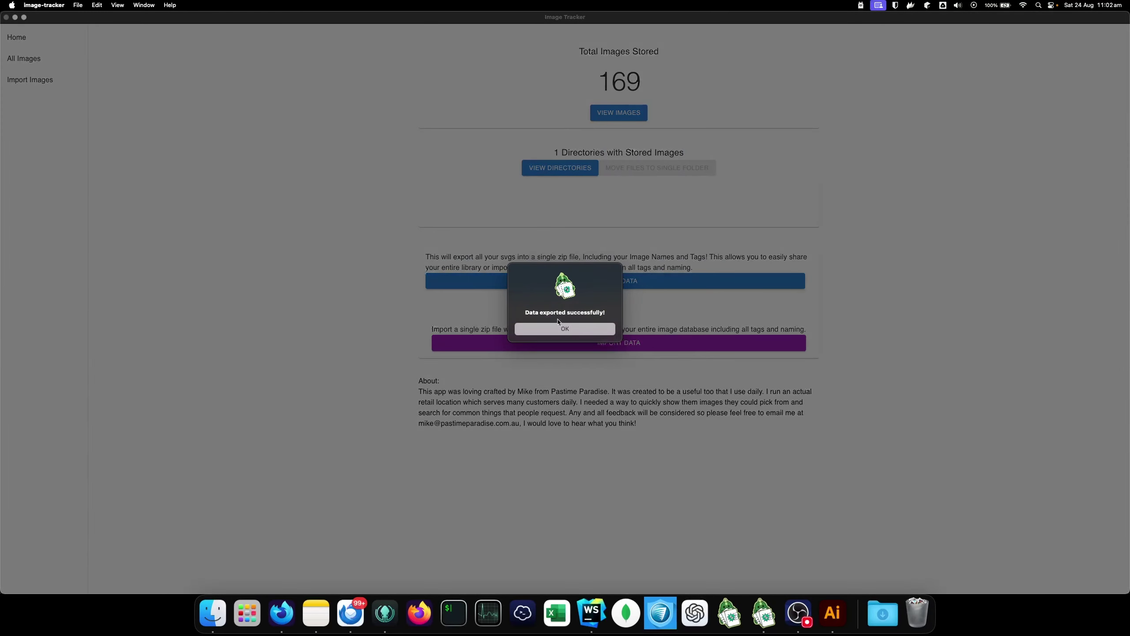
pyautogui.press('Return')
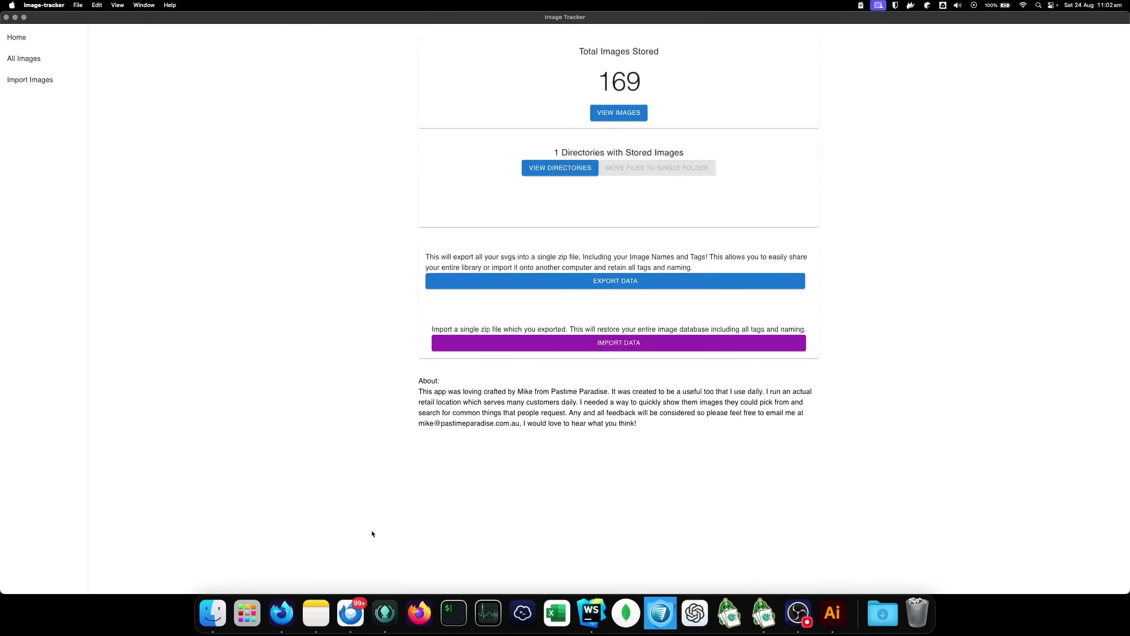
pyautogui.click(213, 613)
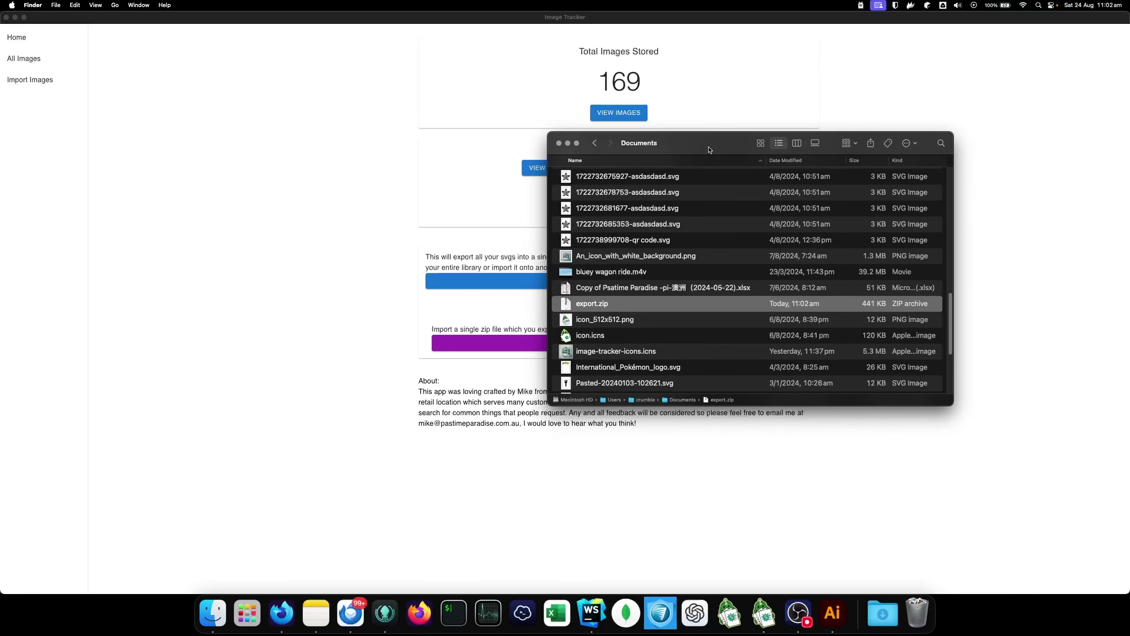
# - Unzip the export, open the export 2 folder, and scroll through its SVG files
pyautogui.doubleClick(614, 309)
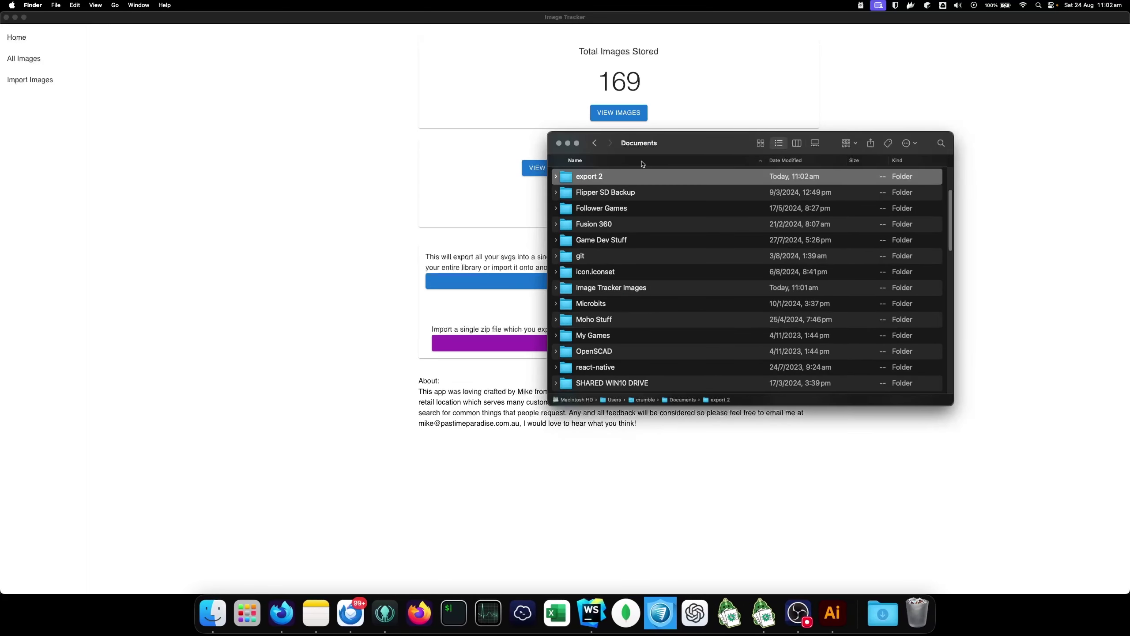
pyautogui.doubleClick(609, 178)
pyautogui.moveTo(673, 142); pyautogui.dragTo(686, 128)
pyautogui.scroll(-1, 682, 192)
pyautogui.scroll(-10, 682, 192)
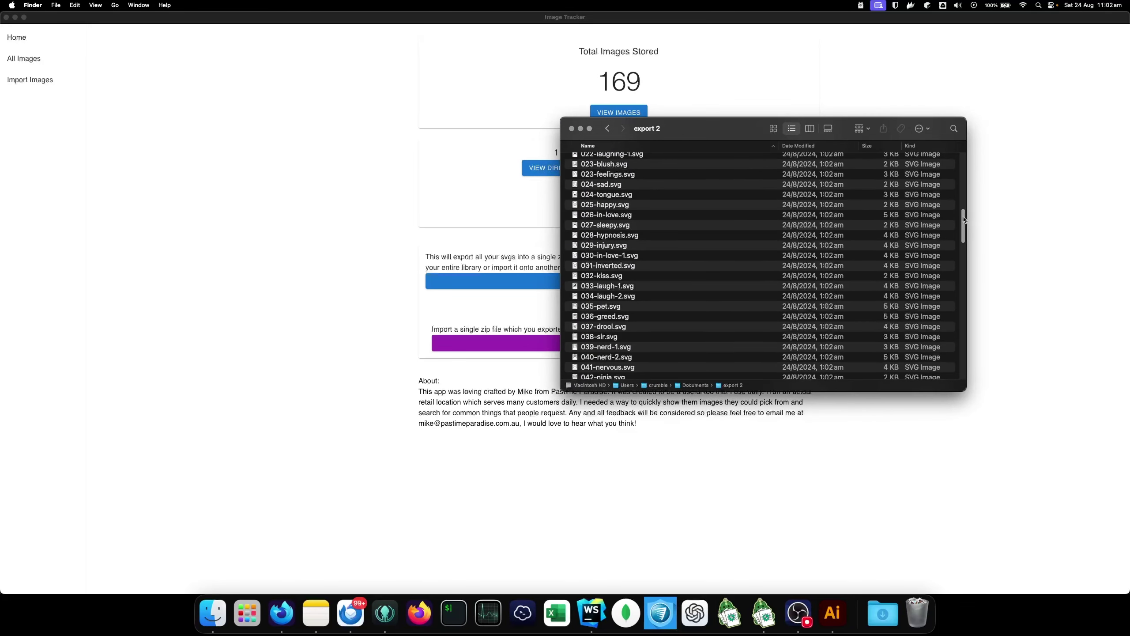
pyautogui.moveTo(963, 219); pyautogui.dragTo(961, 355)
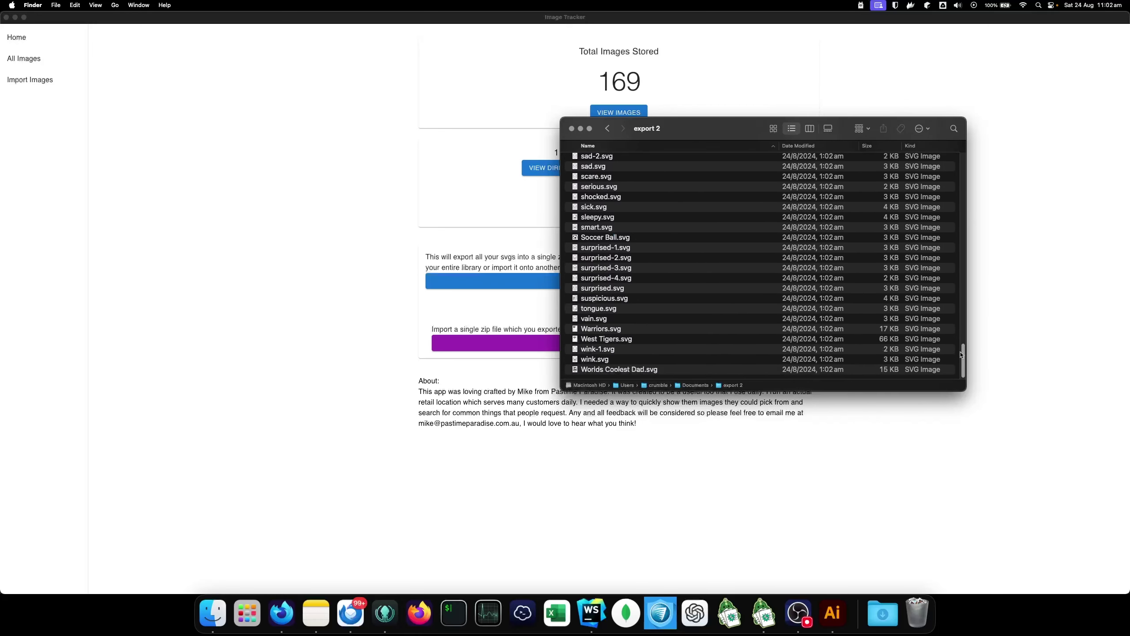
# - Sort the exported files by Kind and open data.json to inspect it
pyautogui.click(910, 146)
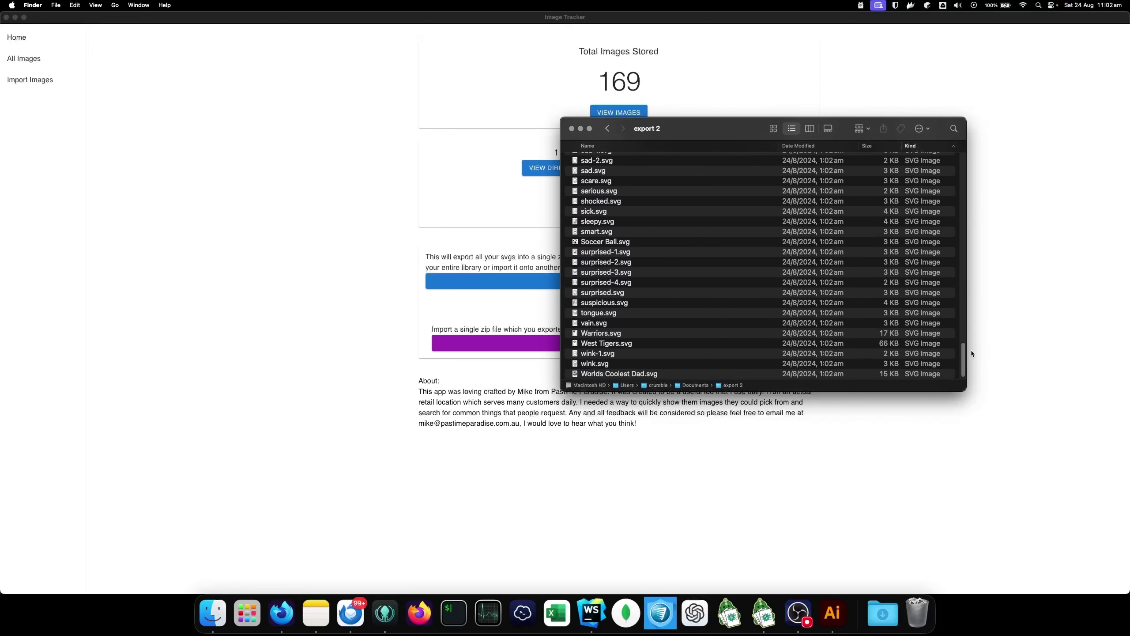
pyautogui.moveTo(962, 359); pyautogui.dragTo(962, 167)
pyautogui.click(645, 160)
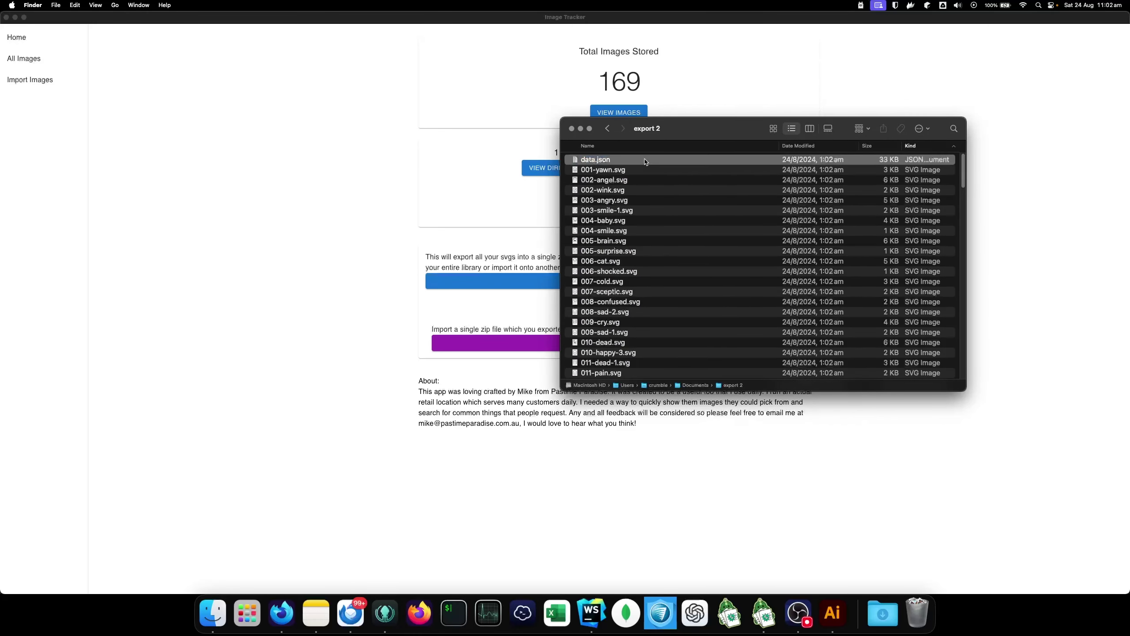
pyautogui.doubleClick(597, 161)
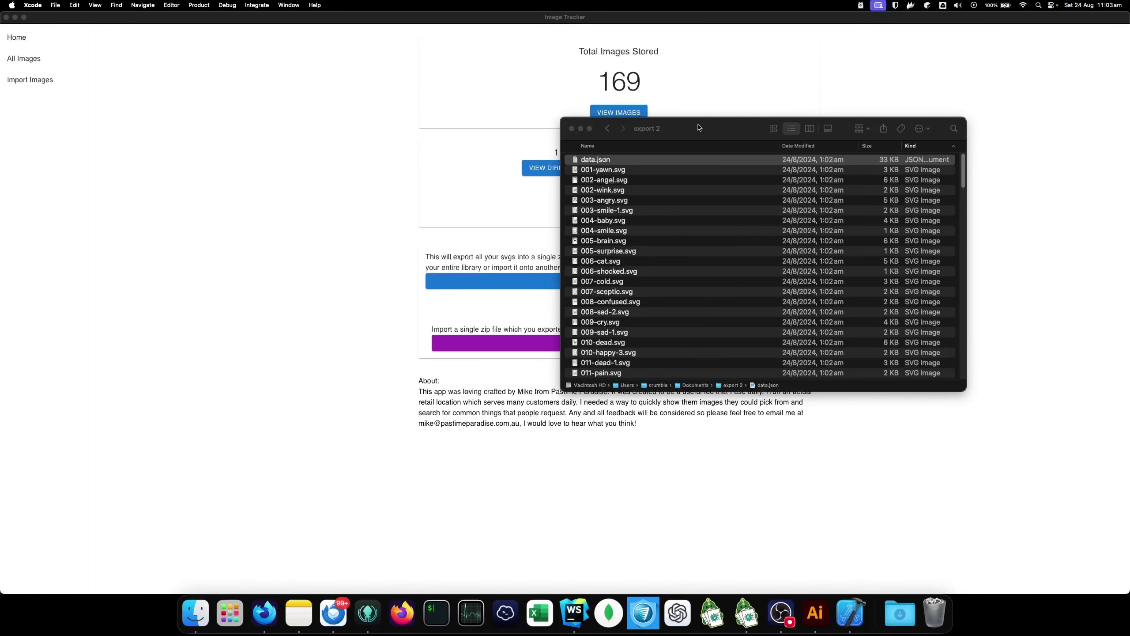
pyautogui.moveTo(699, 127); pyautogui.dragTo(1129, 149)
# - On All Images, delete Husband Father Protector Hero, dad tools, Heart and the leading emoji images
pyautogui.click(598, 240)
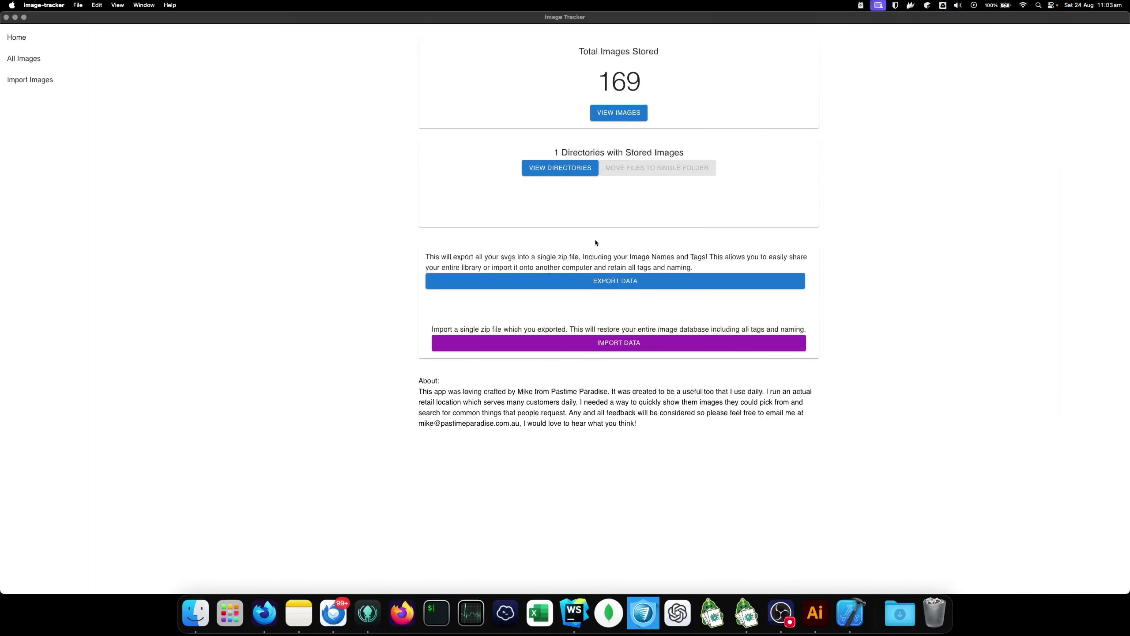
pyautogui.click(24, 58)
pyautogui.click(210, 213)
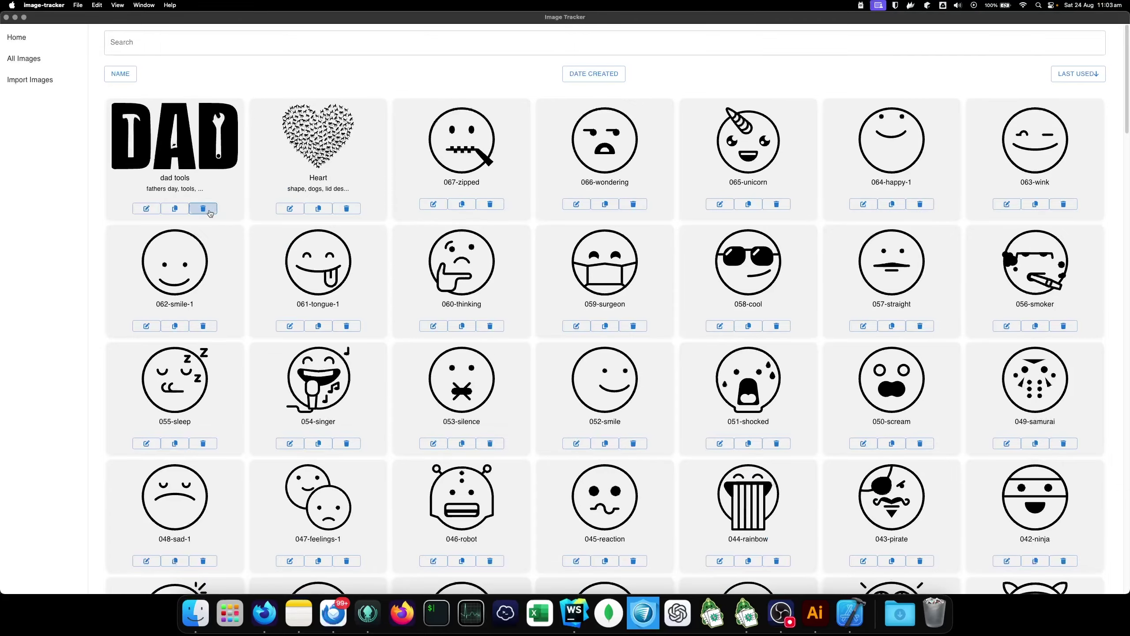
pyautogui.click(210, 212)
pyautogui.click(210, 213)
pyautogui.doubleClick(205, 200)
pyautogui.click(205, 201)
pyautogui.doubleClick(205, 200)
pyautogui.doubleClick(205, 201)
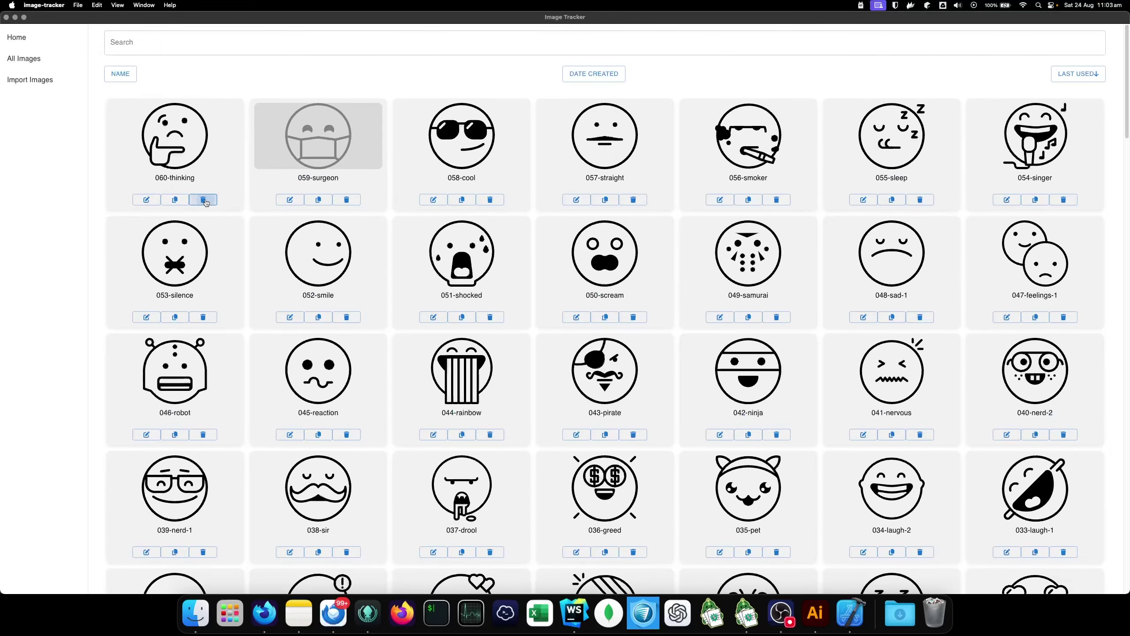
pyautogui.doubleClick(205, 200)
pyautogui.click(205, 200)
pyautogui.doubleClick(205, 200)
pyautogui.doubleClick(205, 200)
pyautogui.doubleClick(204, 200)
pyautogui.click(205, 200)
pyautogui.doubleClick(204, 201)
pyautogui.click(205, 200)
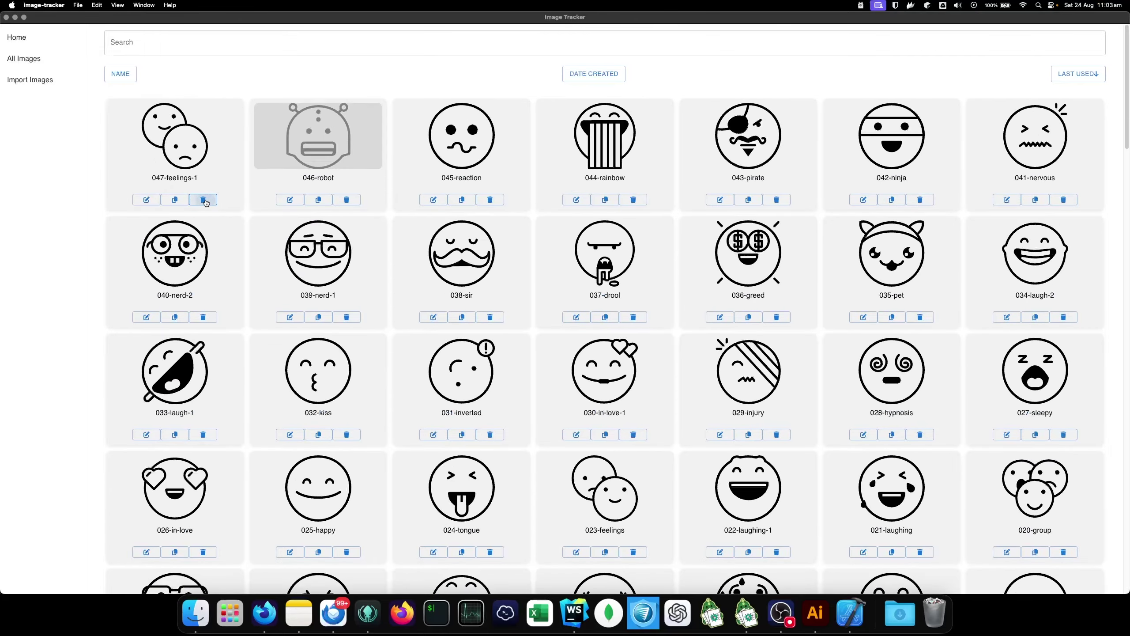
pyautogui.doubleClick(204, 200)
pyautogui.click(205, 200)
pyautogui.doubleClick(205, 200)
pyautogui.doubleClick(205, 200)
pyautogui.doubleClick(204, 201)
pyautogui.click(205, 201)
pyautogui.doubleClick(205, 201)
pyautogui.click(205, 202)
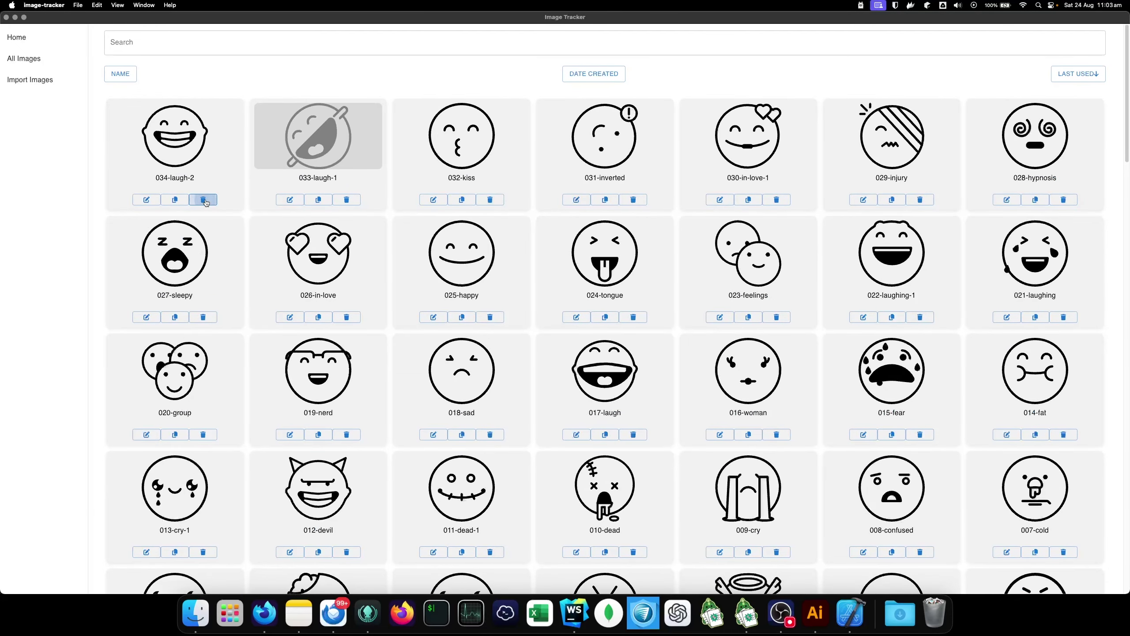
# - Delete the remaining dad designs until the library grid is empty
pyautogui.doubleClick(205, 201)
pyautogui.click(205, 202)
pyautogui.doubleClick(204, 209)
pyautogui.doubleClick(203, 209)
pyautogui.click(204, 209)
pyautogui.doubleClick(203, 210)
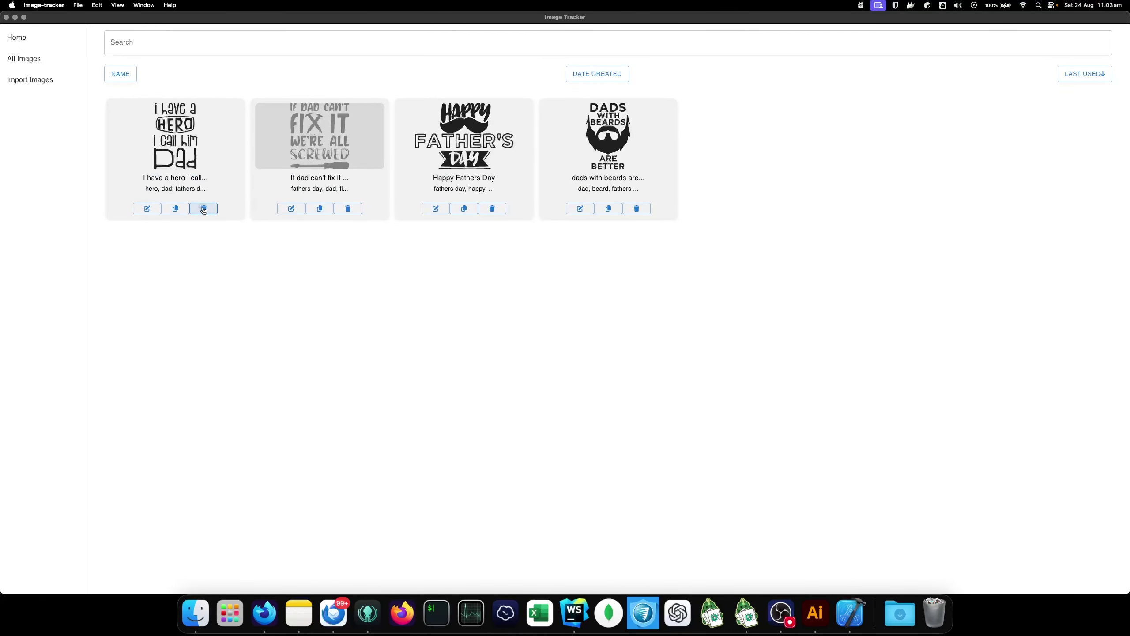
pyautogui.doubleClick(204, 209)
pyautogui.click(204, 209)
pyautogui.click(204, 209)
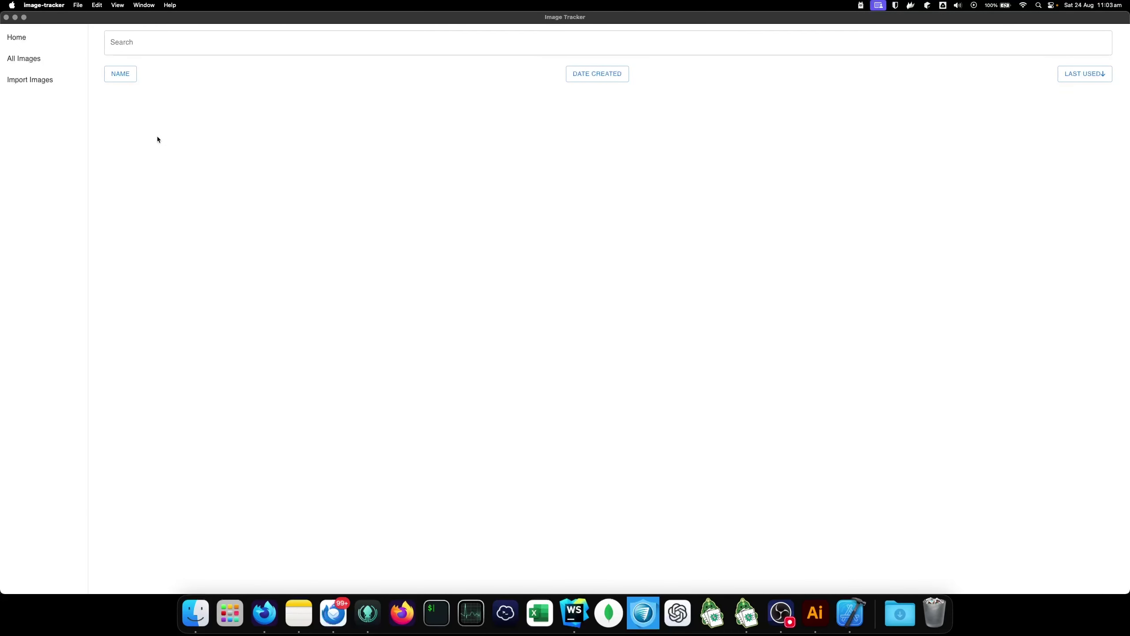
# - Return to the Home dashboard and start importing the exported zip
pyautogui.click(31, 41)
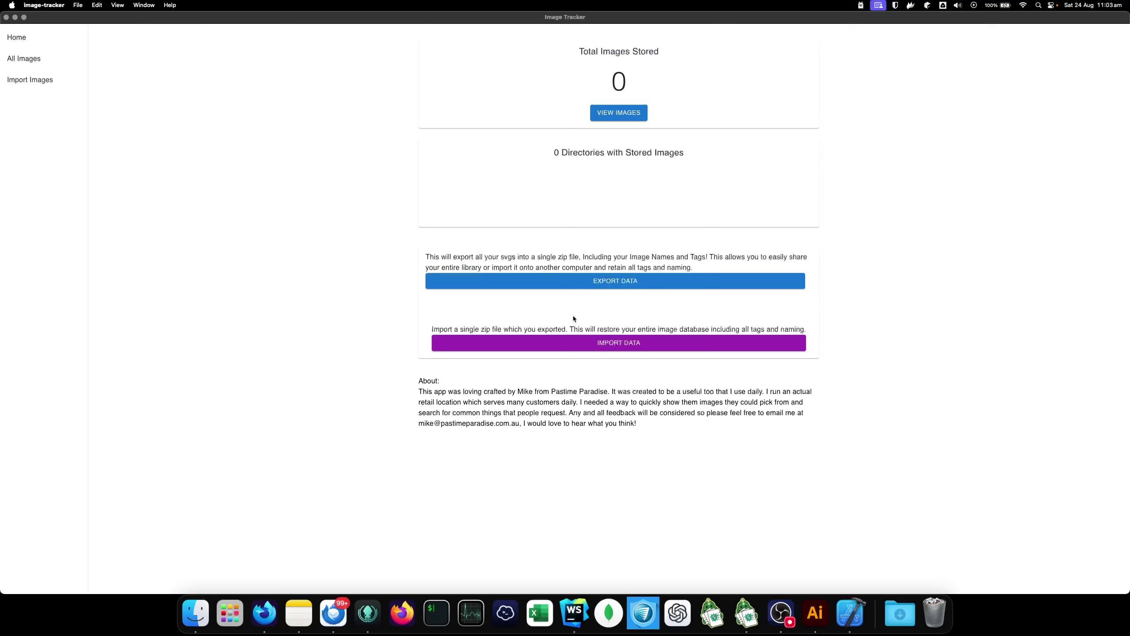
pyautogui.click(559, 342)
pyautogui.press('Escape')
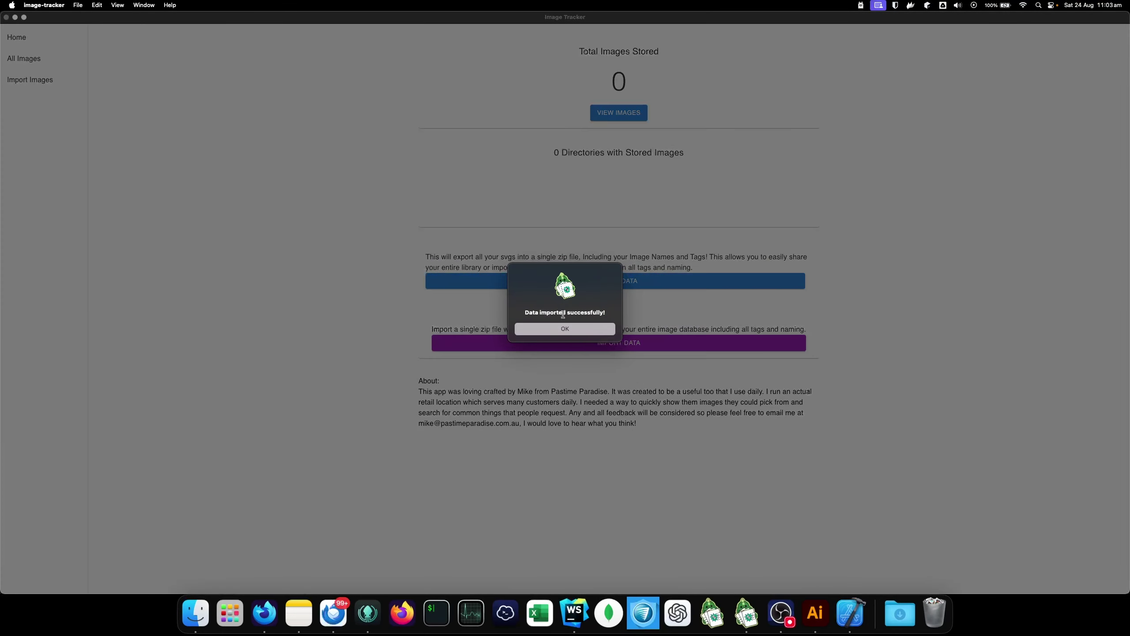
# - Dismiss the import success alert and view the single storage directory
pyautogui.click(555, 331)
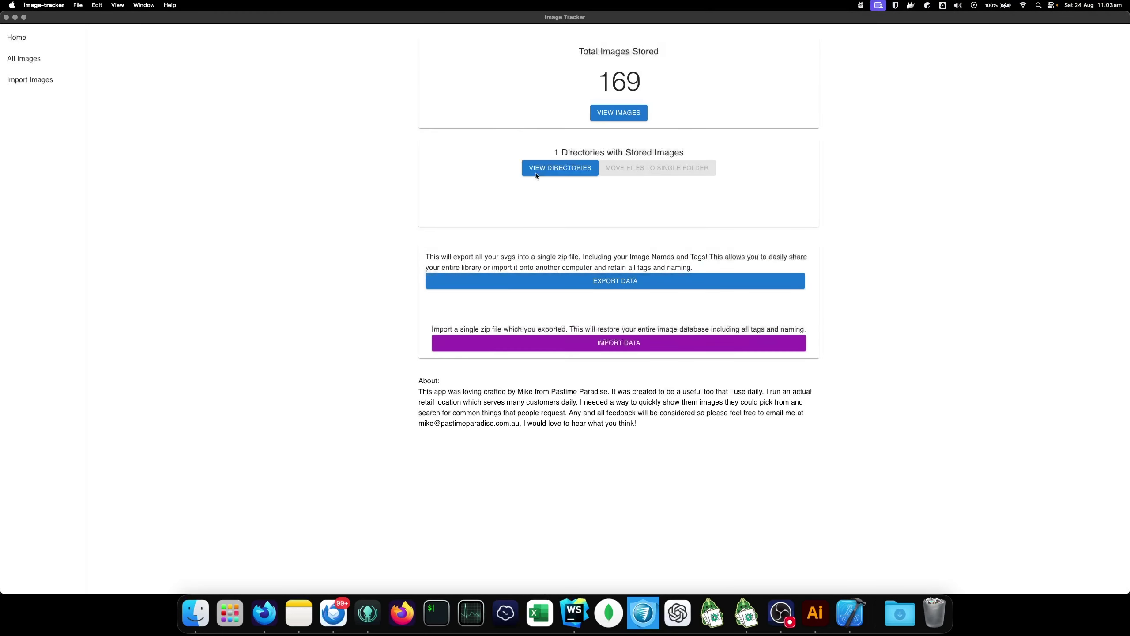
pyautogui.click(560, 168)
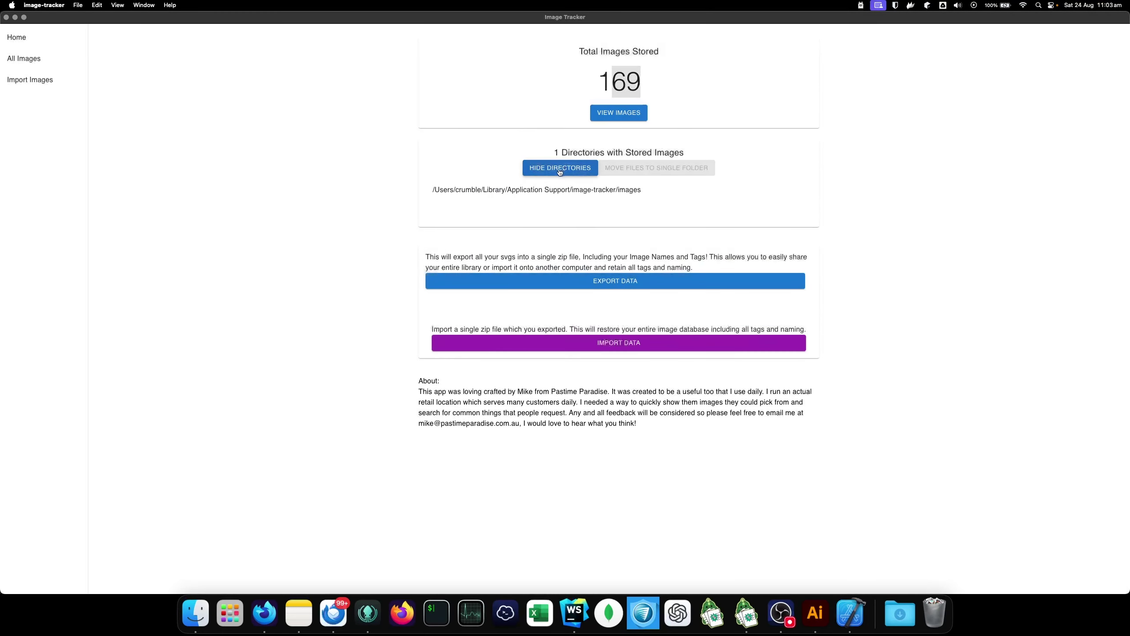
pyautogui.moveTo(493, 190); pyautogui.dragTo(651, 192)
pyautogui.click(573, 190)
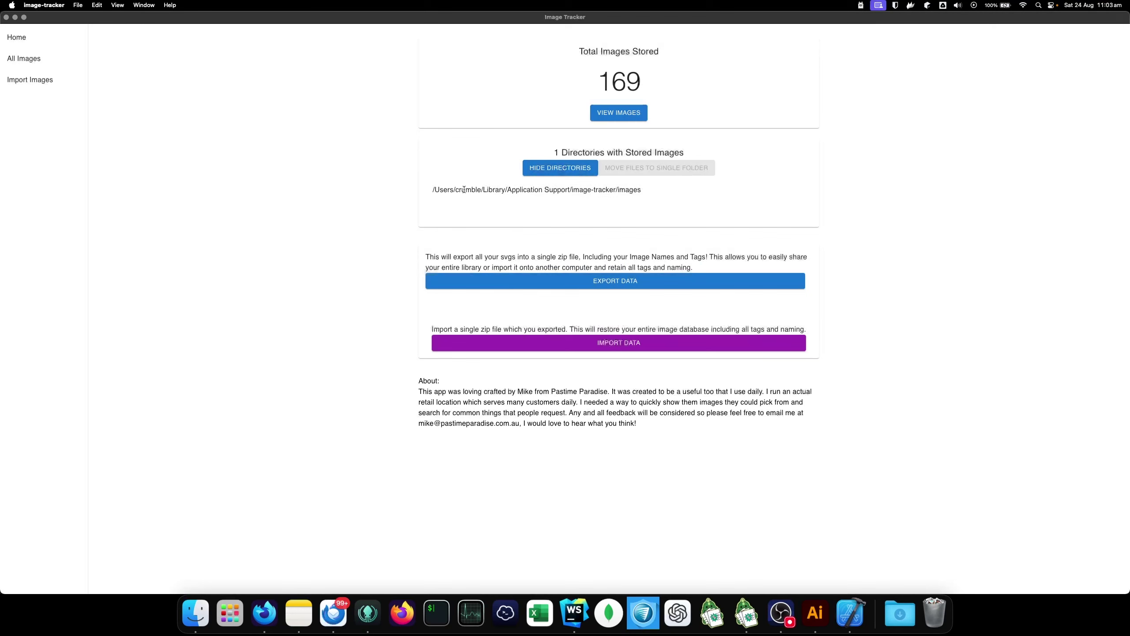
pyautogui.moveTo(463, 189); pyautogui.dragTo(647, 193)
pyautogui.click(589, 188)
# - Highlight the storage path from Library through image-tracker/images to point it out
pyautogui.moveTo(432, 189); pyautogui.dragTo(641, 192)
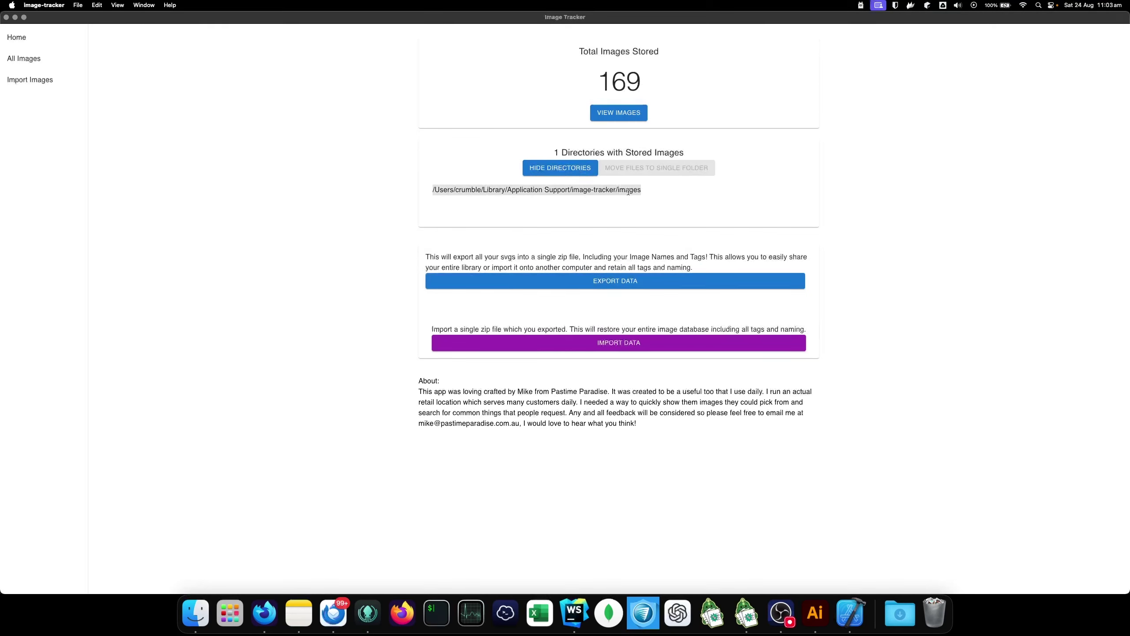
pyautogui.click(464, 190)
pyautogui.moveTo(431, 190); pyautogui.dragTo(644, 191)
pyautogui.click(615, 193)
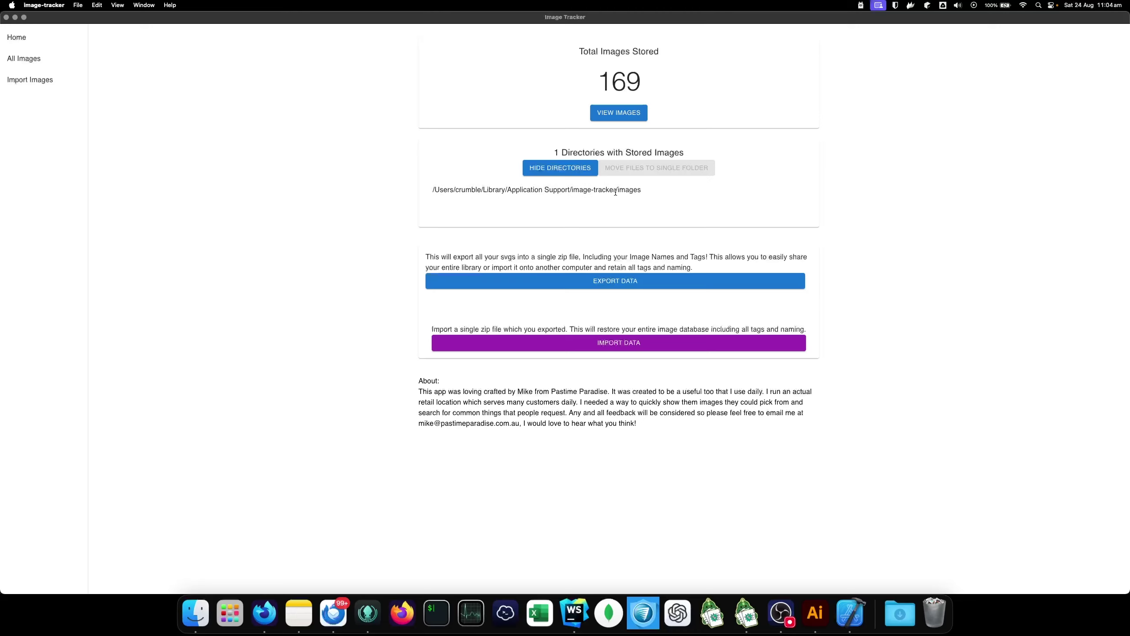
pyautogui.moveTo(572, 189); pyautogui.dragTo(656, 192)
pyautogui.click(564, 191)
pyautogui.moveTo(483, 190); pyautogui.dragTo(651, 193)
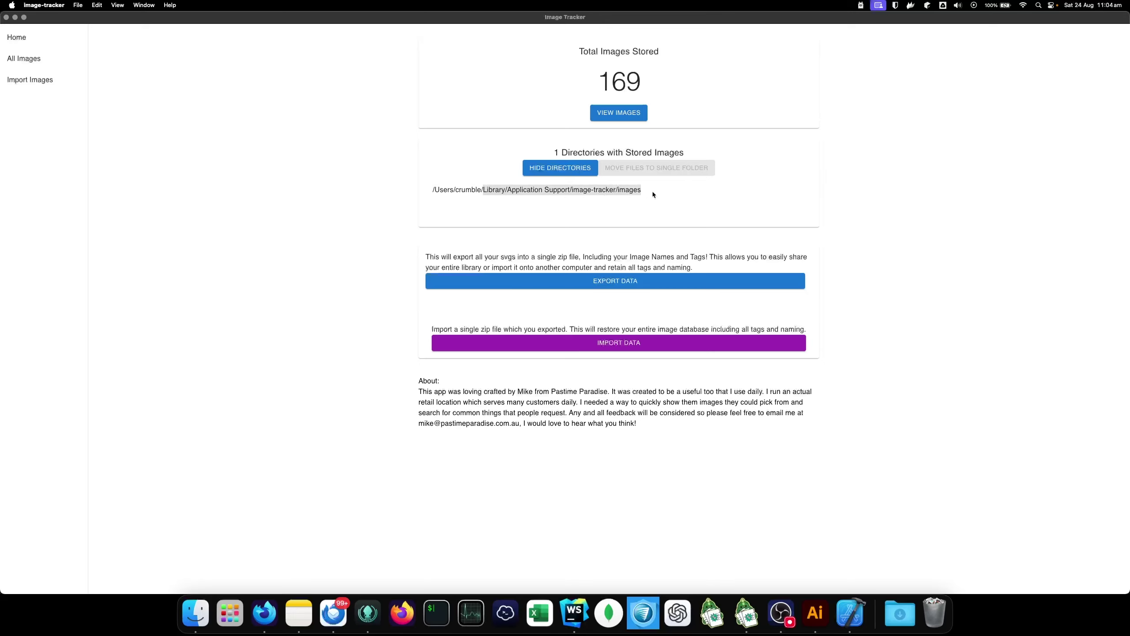
pyautogui.tripleClick(593, 190)
pyautogui.click(594, 191)
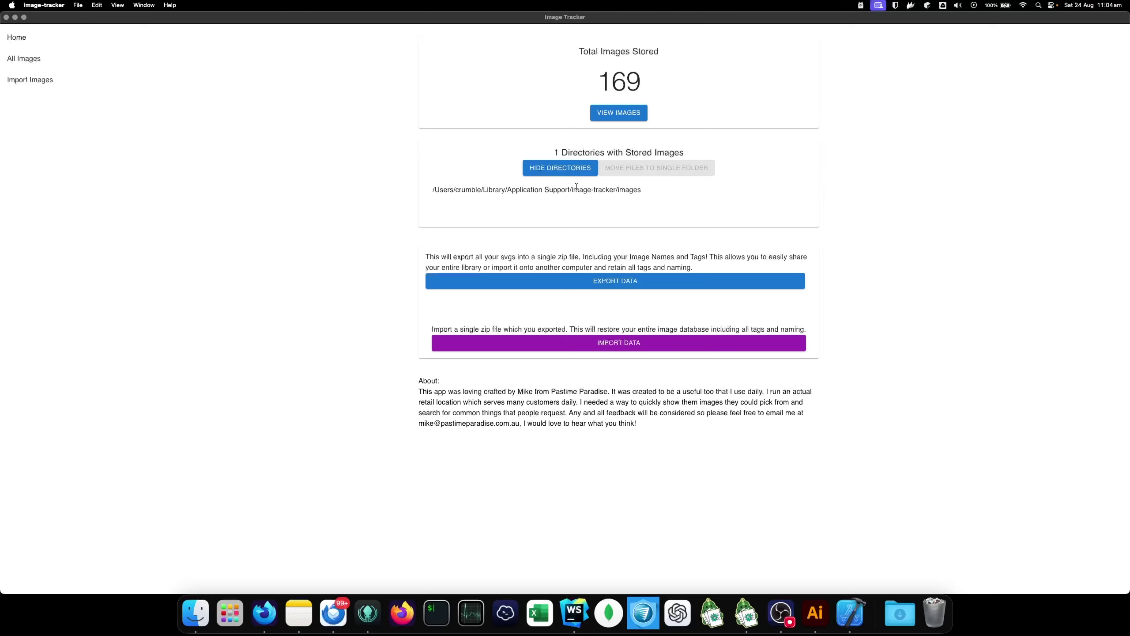
pyautogui.tripleClick(577, 187)
pyautogui.click(559, 191)
# - Open All Images and test library search with 'heart', 'dad' and 'tool', then clear it
pyautogui.click(51, 59)
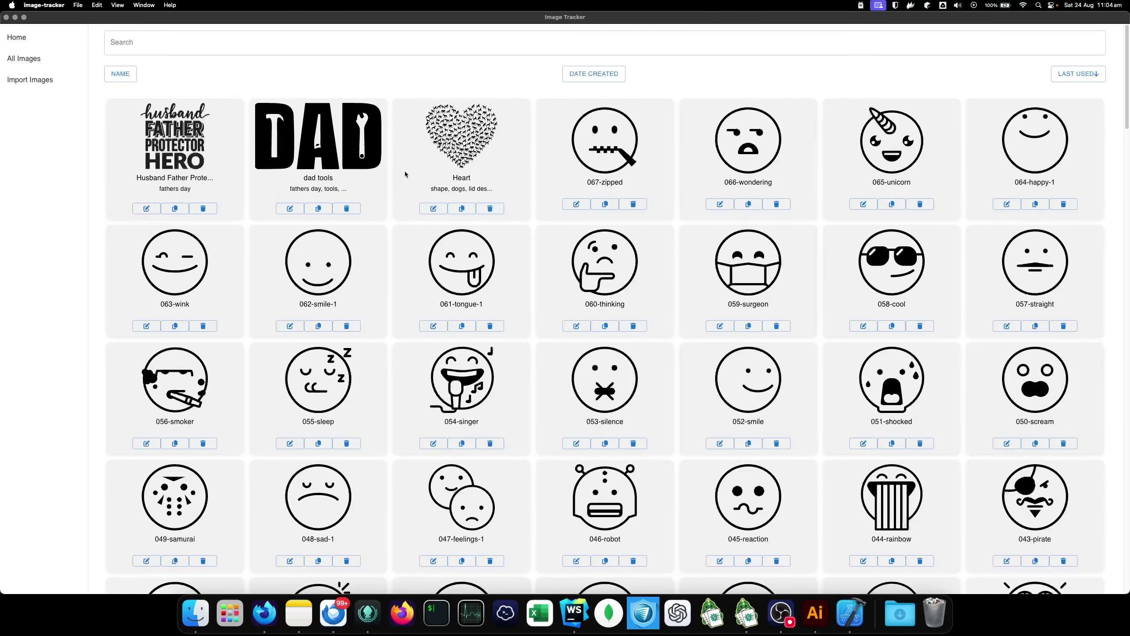
pyautogui.click(348, 42)
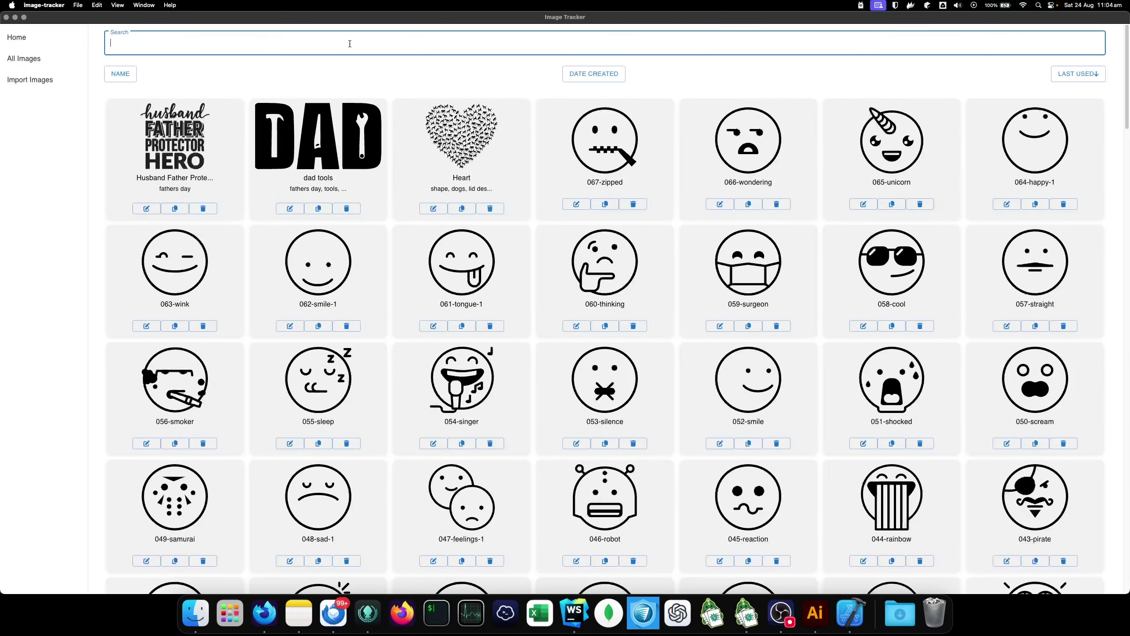
pyautogui.write('heart')
pyautogui.press('BackSpace')
pyautogui.press('BackSpace')
pyautogui.press('BackSpace')
pyautogui.press('BackSpace')
pyautogui.press('BackSpace')
pyautogui.write('dad')
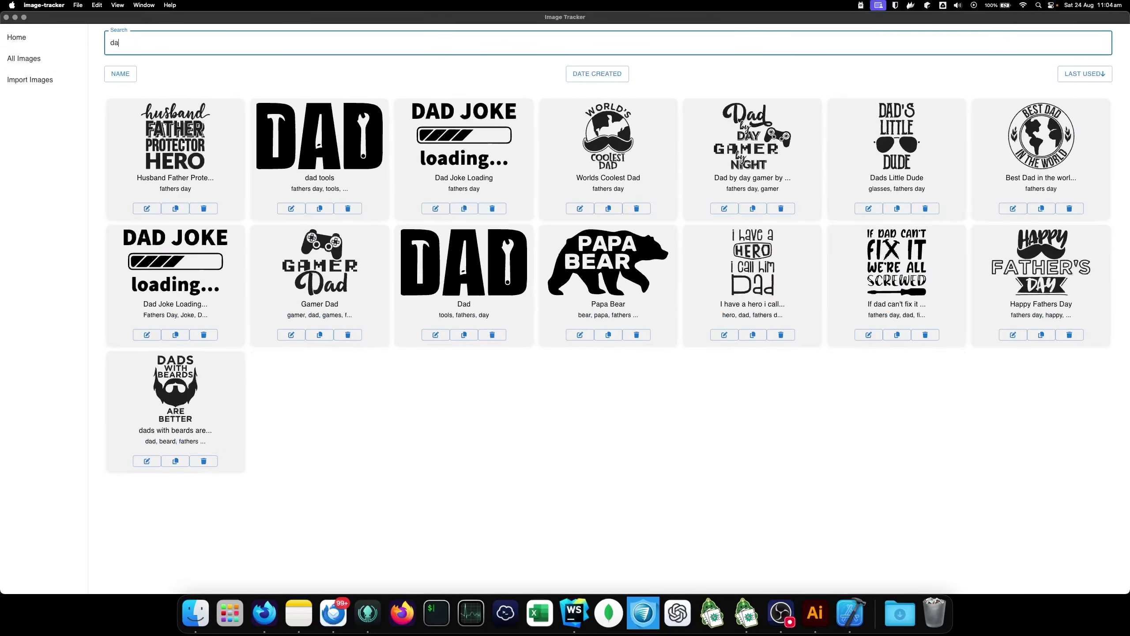
pyautogui.press('BackSpace')
pyautogui.press('BackSpace')
pyautogui.press('BackSpace')
pyautogui.write('tool')
pyautogui.press('BackSpace')
pyautogui.press('BackSpace')
pyautogui.press('BackSpace')
pyautogui.press('BackSpace')
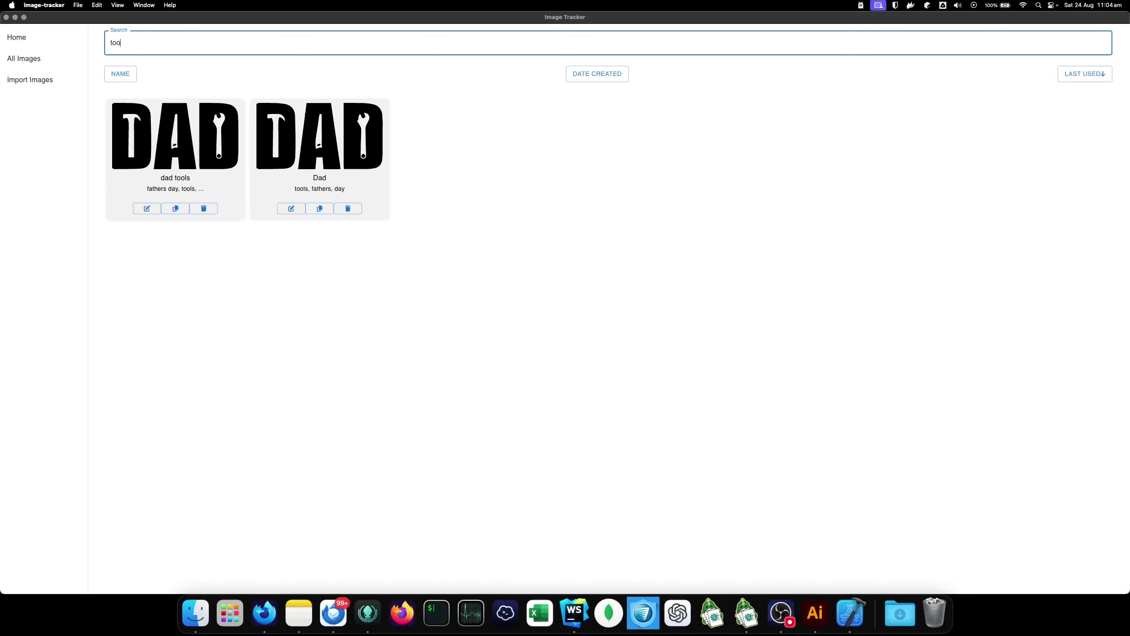
# - Return home, reopen the All Images grid and scroll through every imported design
pyautogui.click(66, 44)
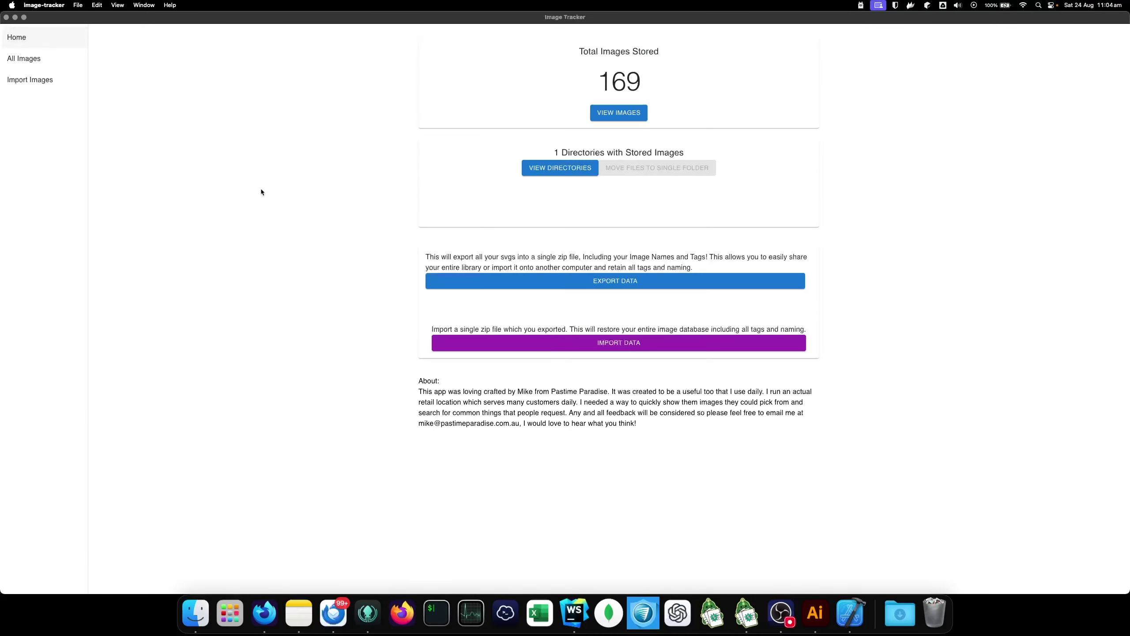
pyautogui.click(74, 65)
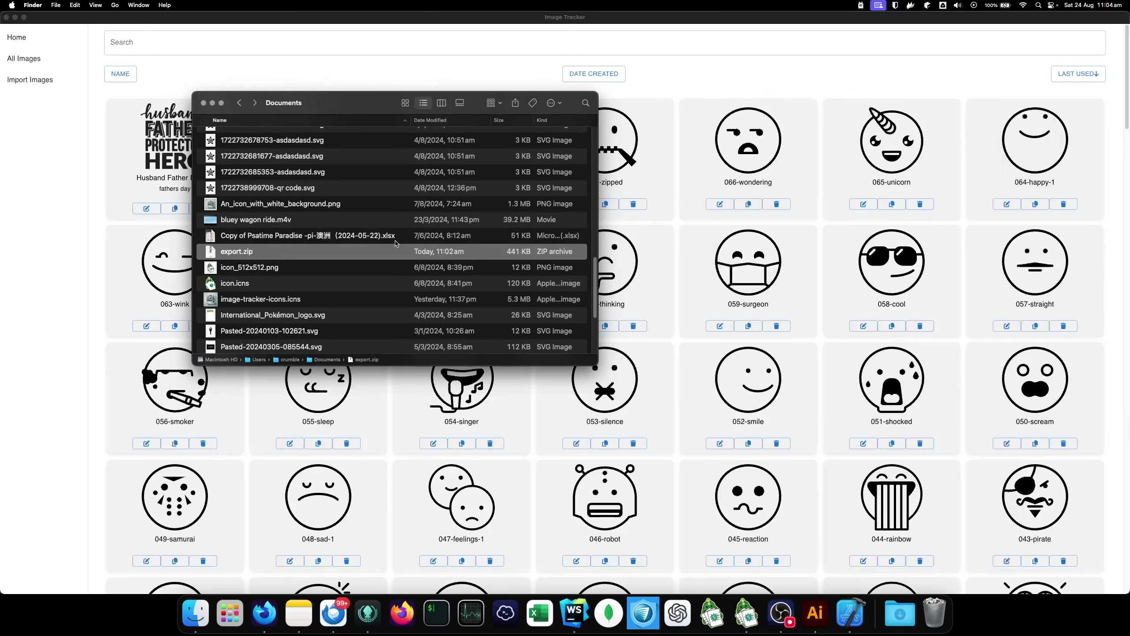
pyautogui.press('super+w')
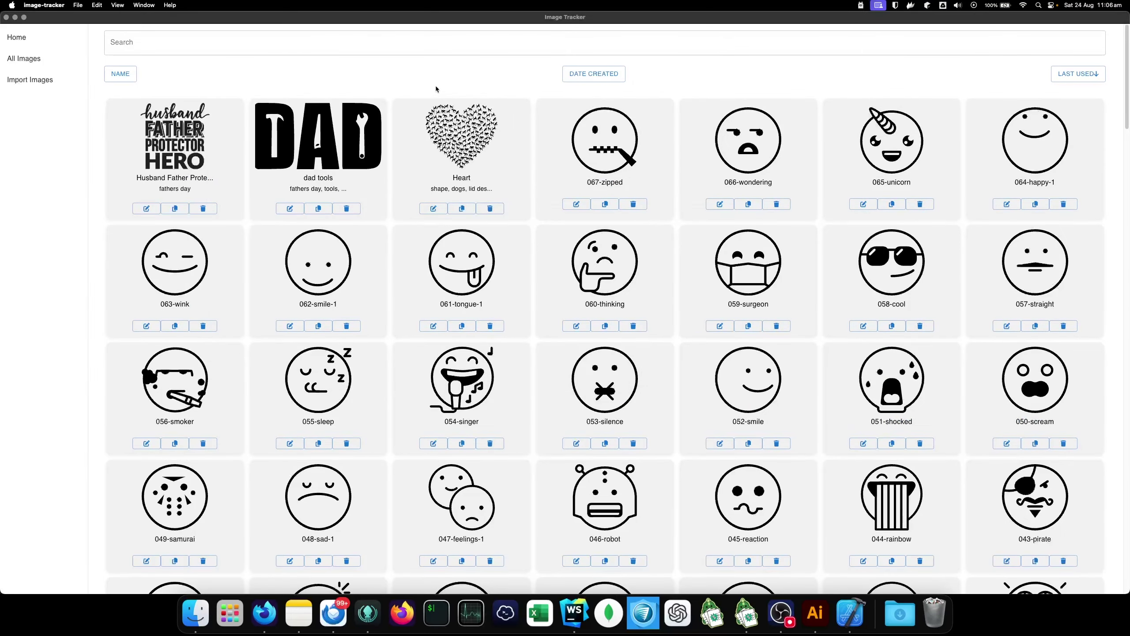
pyautogui.scroll(-10, 381, 250)
pyautogui.scroll(10, 377, 250)
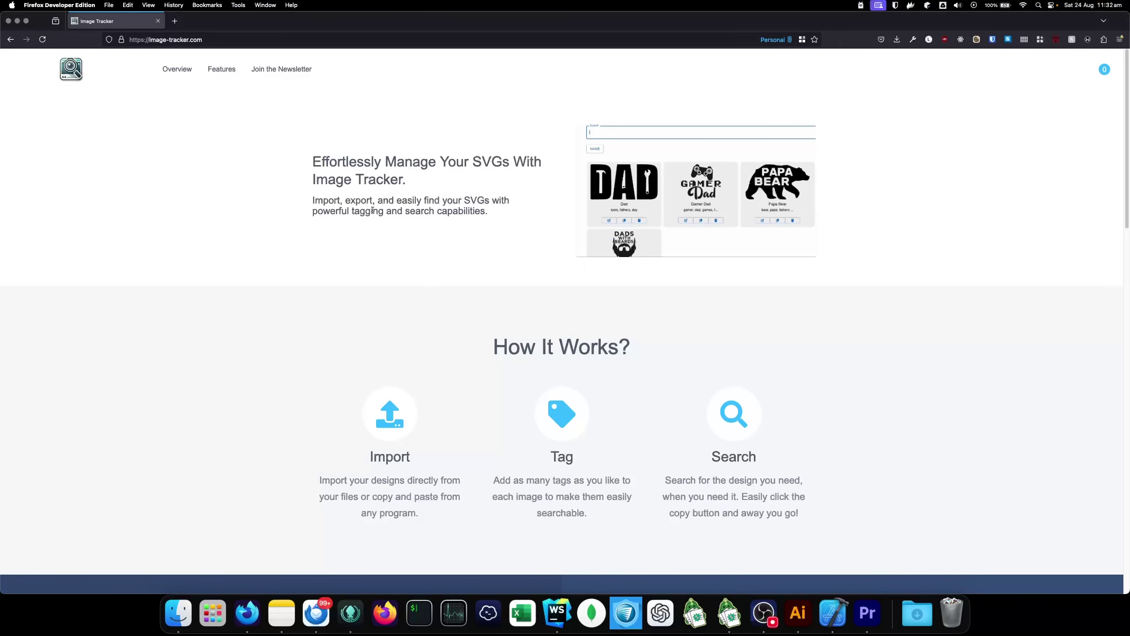
# - Highlight the image-tracker.com address in Firefox's address bar
pyautogui.click(213, 40)
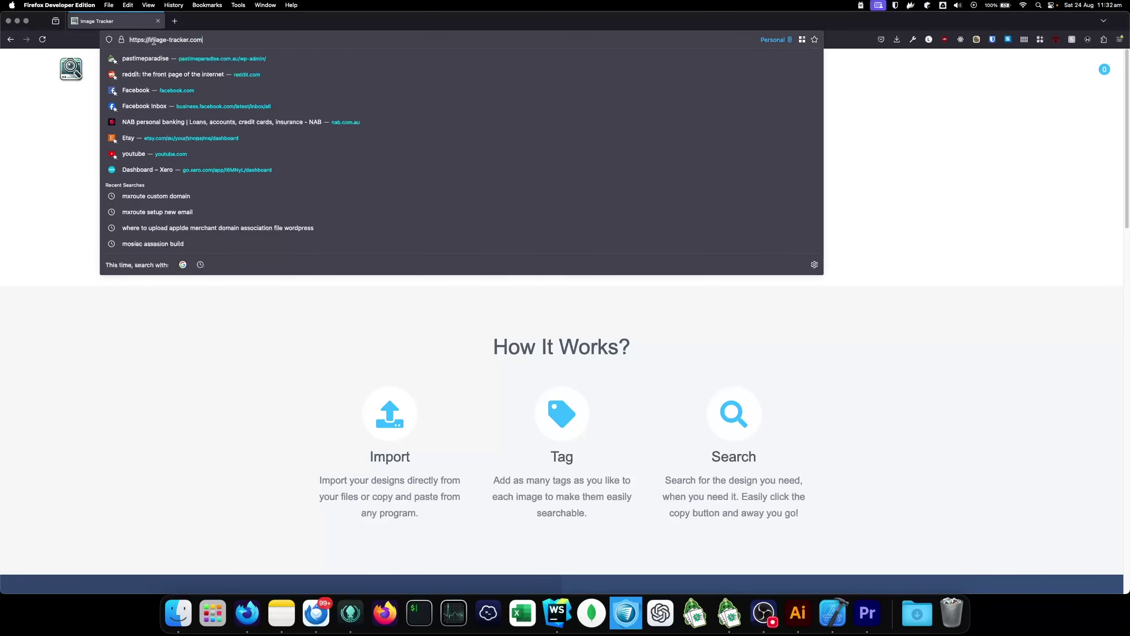
pyautogui.moveTo(150, 40); pyautogui.dragTo(235, 41)
pyautogui.click(369, 255)
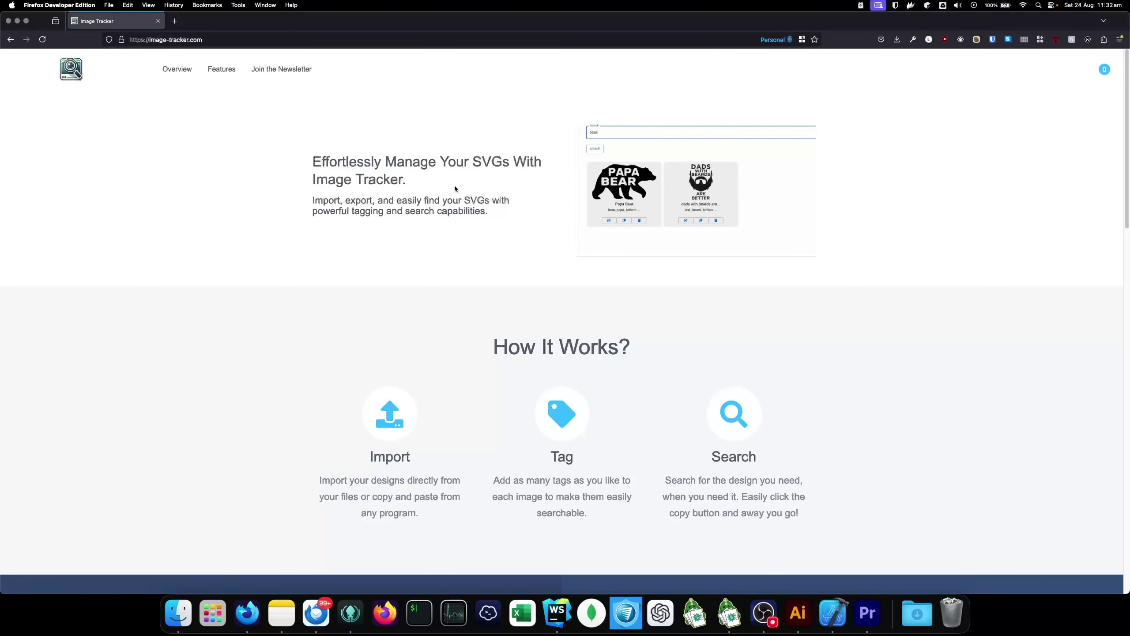
# - Scroll past Features and highlight the 'No Internet Connection Required' heading near Buy Now
pyautogui.scroll(-10, 503, 187)
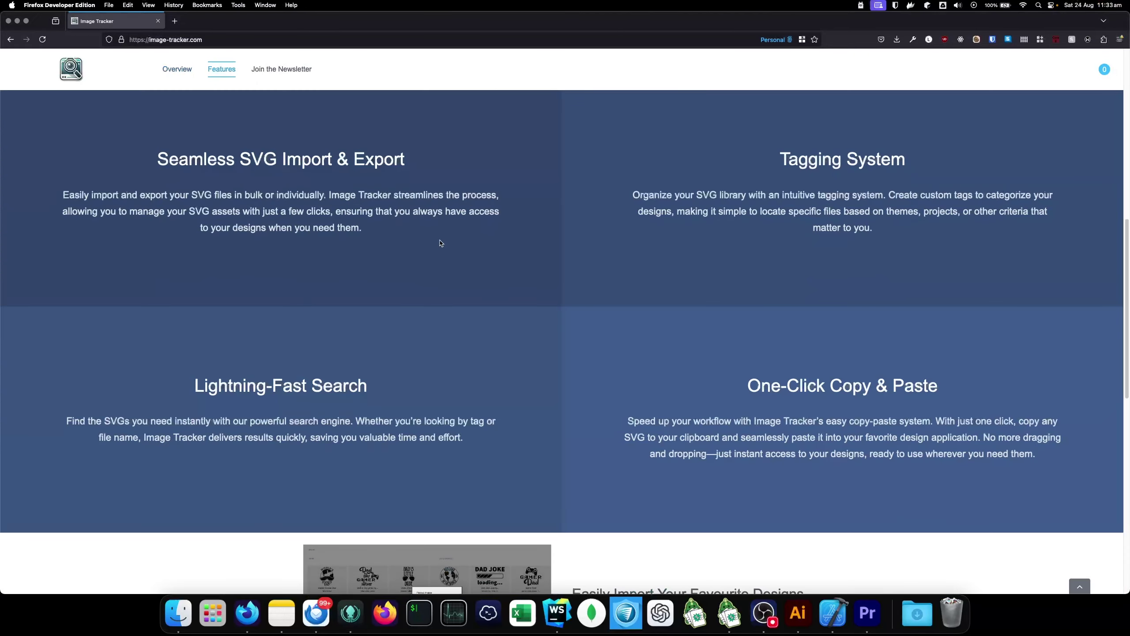
pyautogui.scroll(-6, 457, 308)
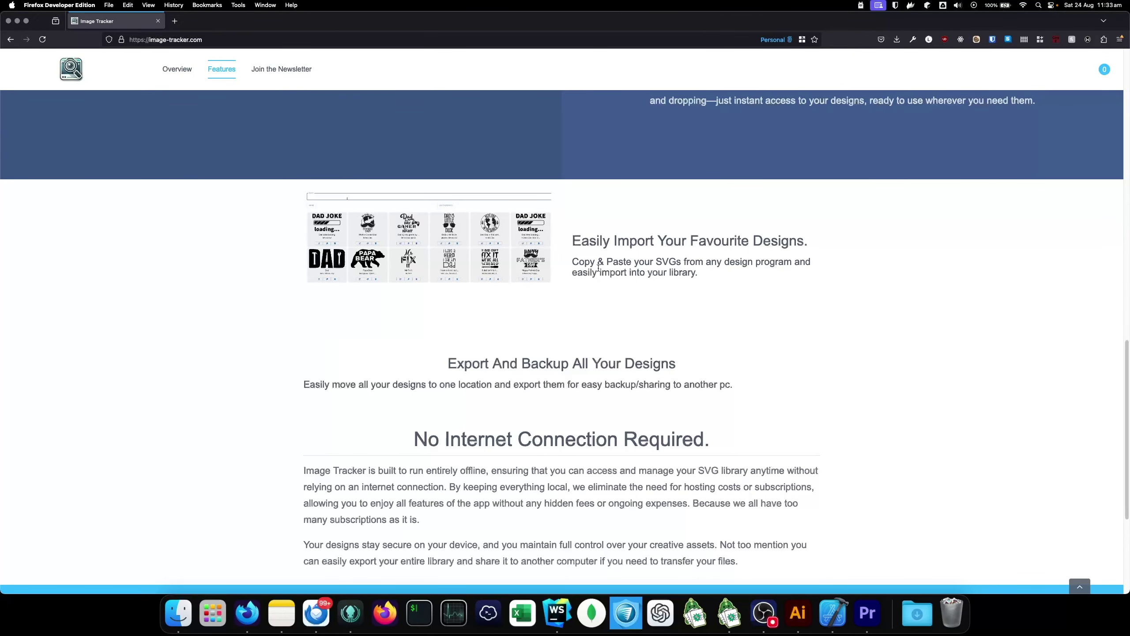
pyautogui.scroll(-4, 581, 280)
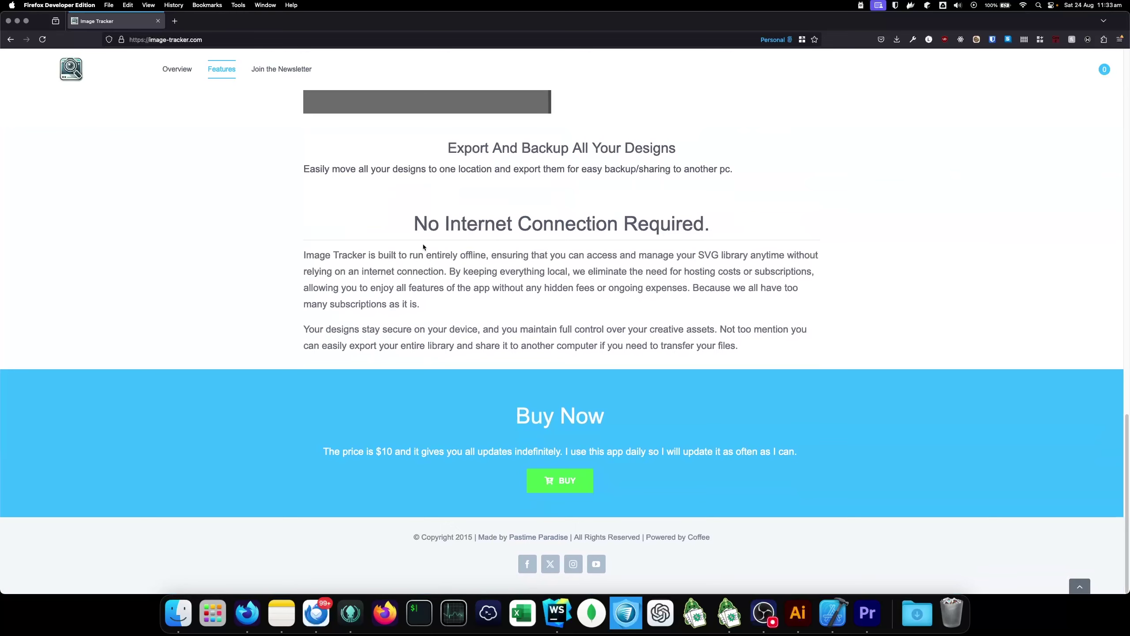
pyautogui.moveTo(413, 224); pyautogui.dragTo(781, 237)
pyautogui.click(654, 227)
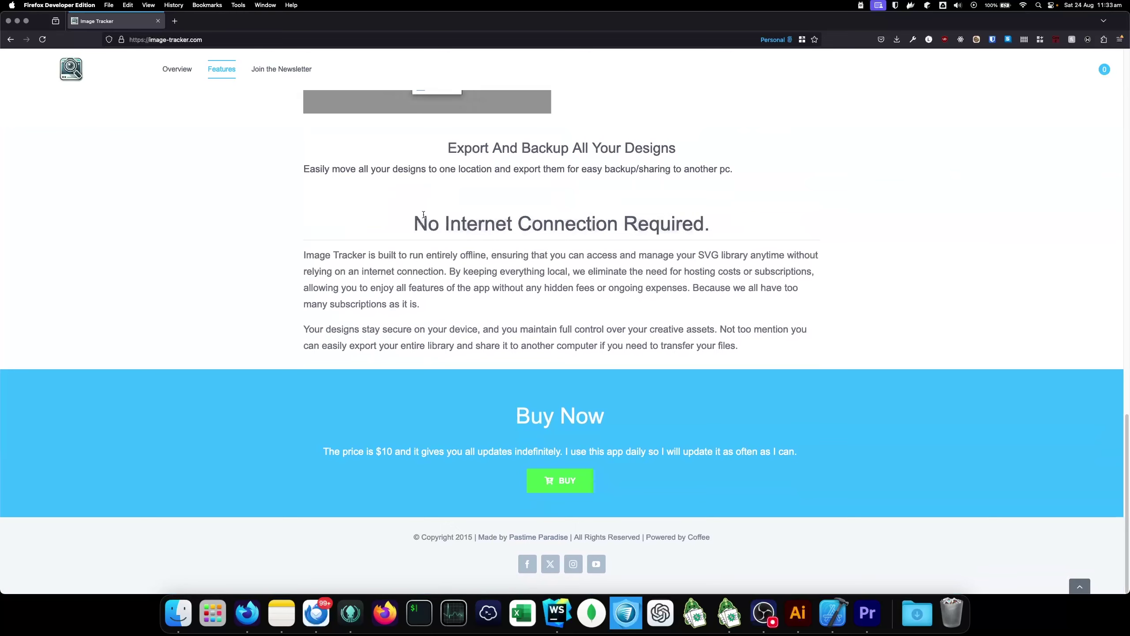
pyautogui.moveTo(413, 224); pyautogui.dragTo(712, 227)
pyautogui.click(551, 267)
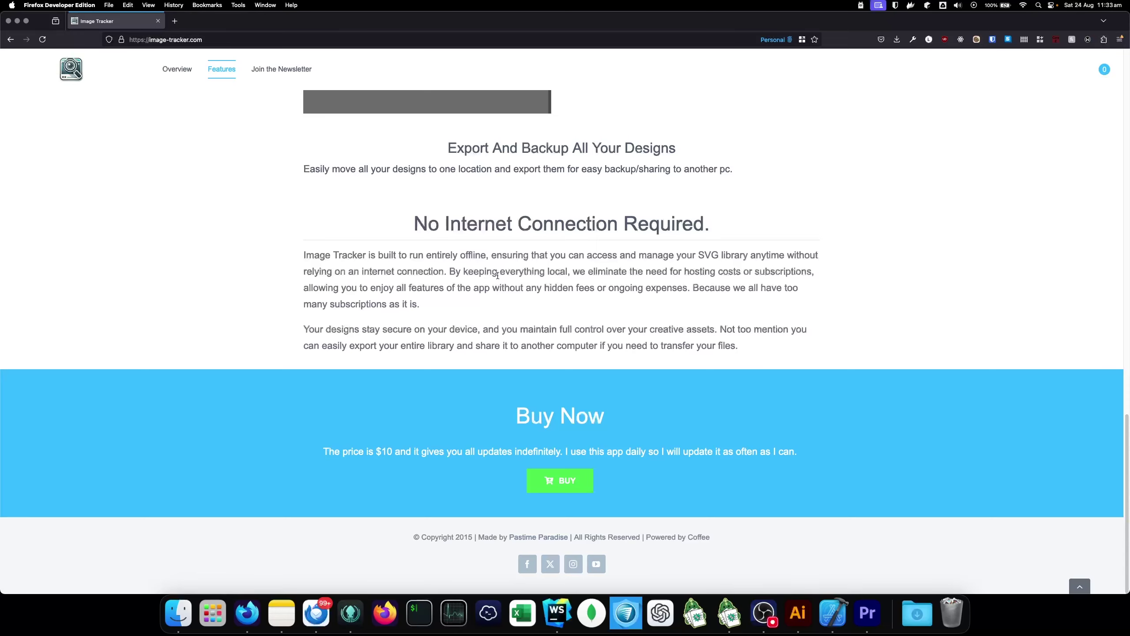
pyautogui.moveTo(453, 271); pyautogui.dragTo(588, 287)
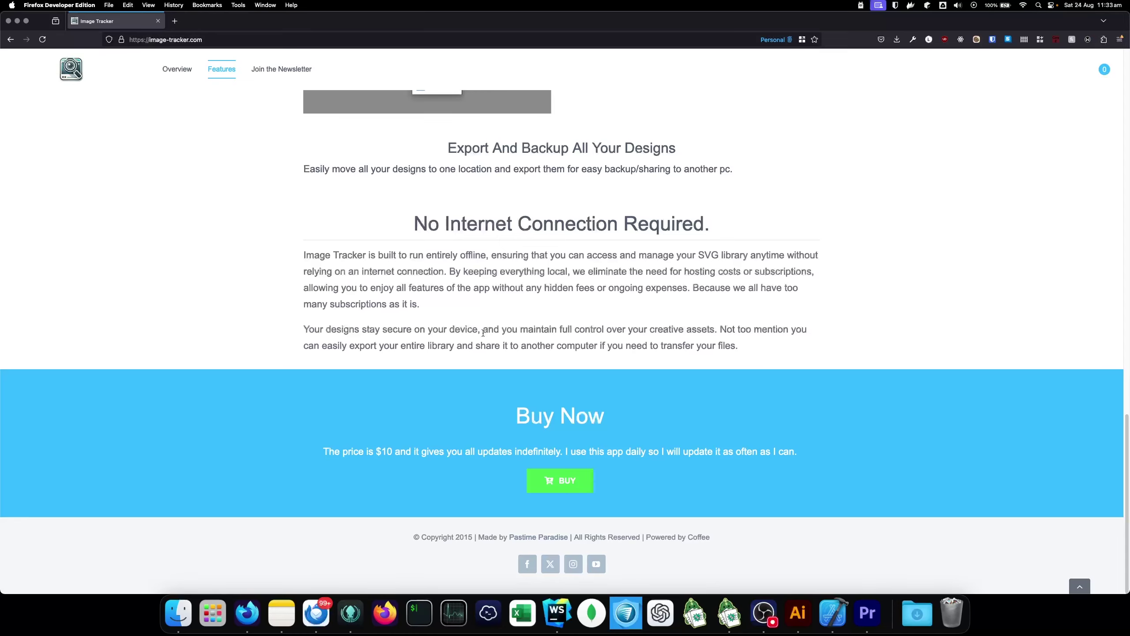
pyautogui.tripleClick(527, 282)
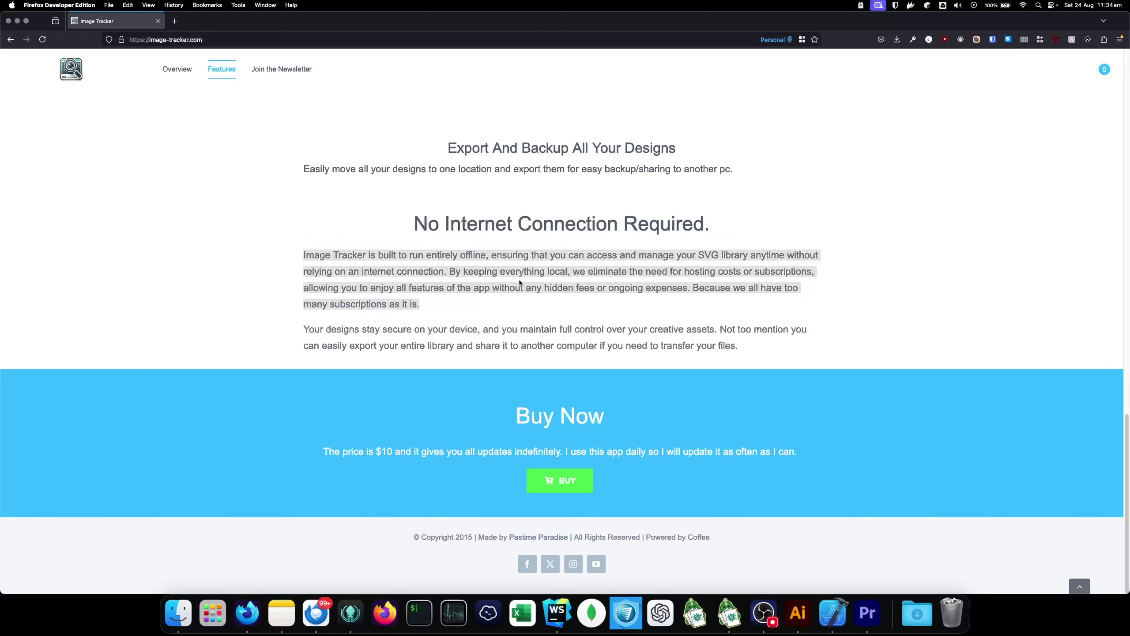
pyautogui.click(519, 282)
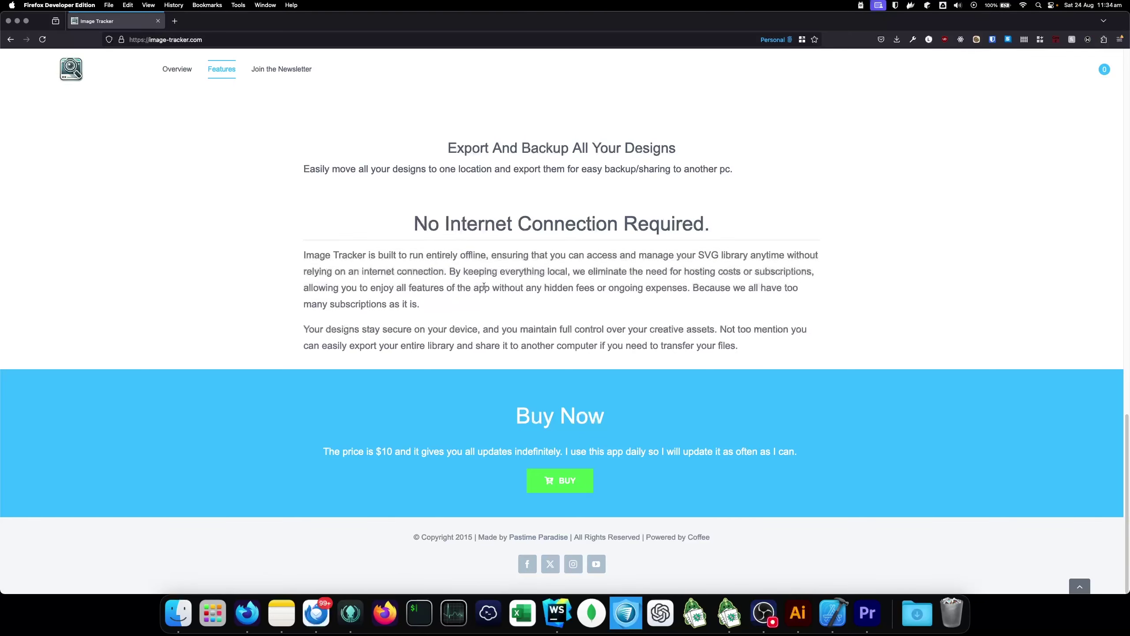
pyautogui.moveTo(304, 256); pyautogui.dragTo(527, 346)
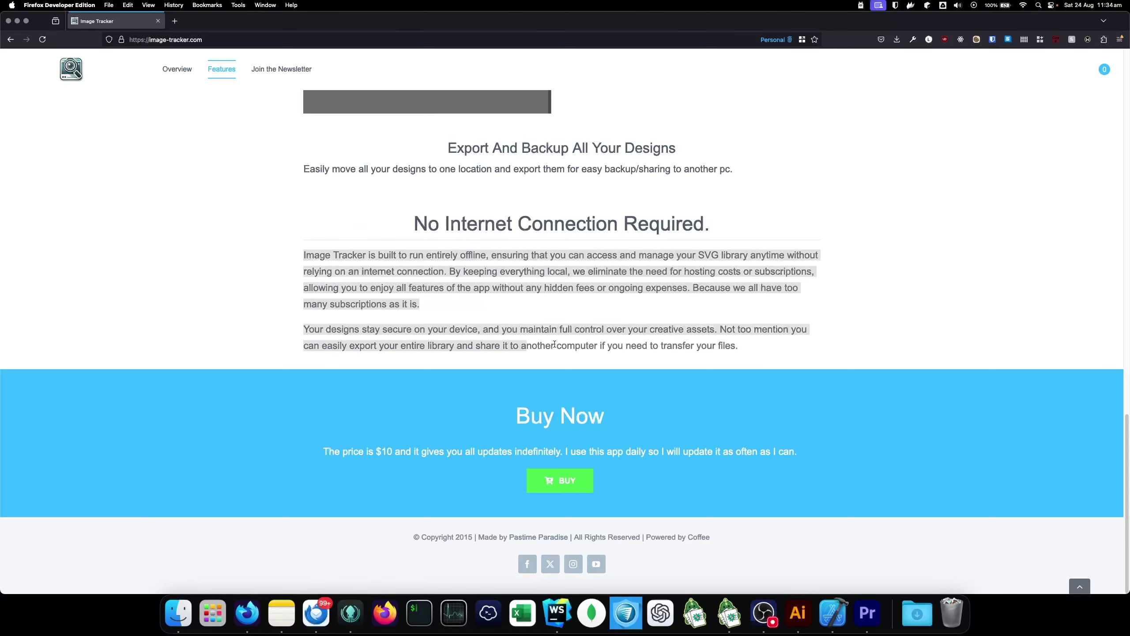
pyautogui.moveTo(733, 351); pyautogui.dragTo(304, 255)
pyautogui.click(504, 400)
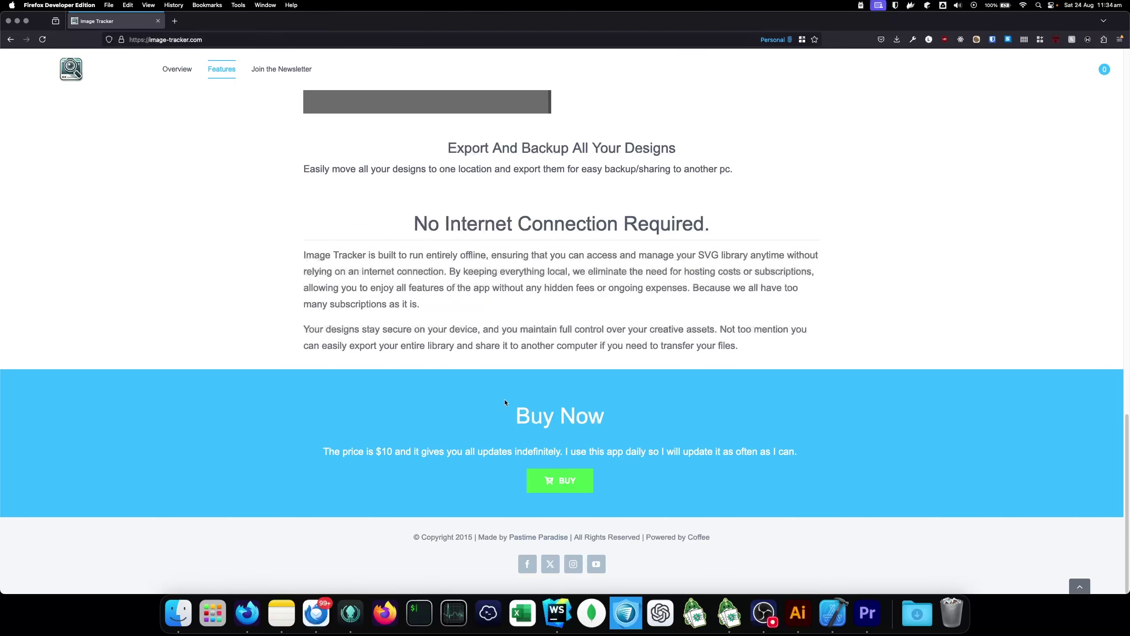
# - Open the BUY page and highlight the app title, offline paragraph and $10.00 price
pyautogui.click(560, 480)
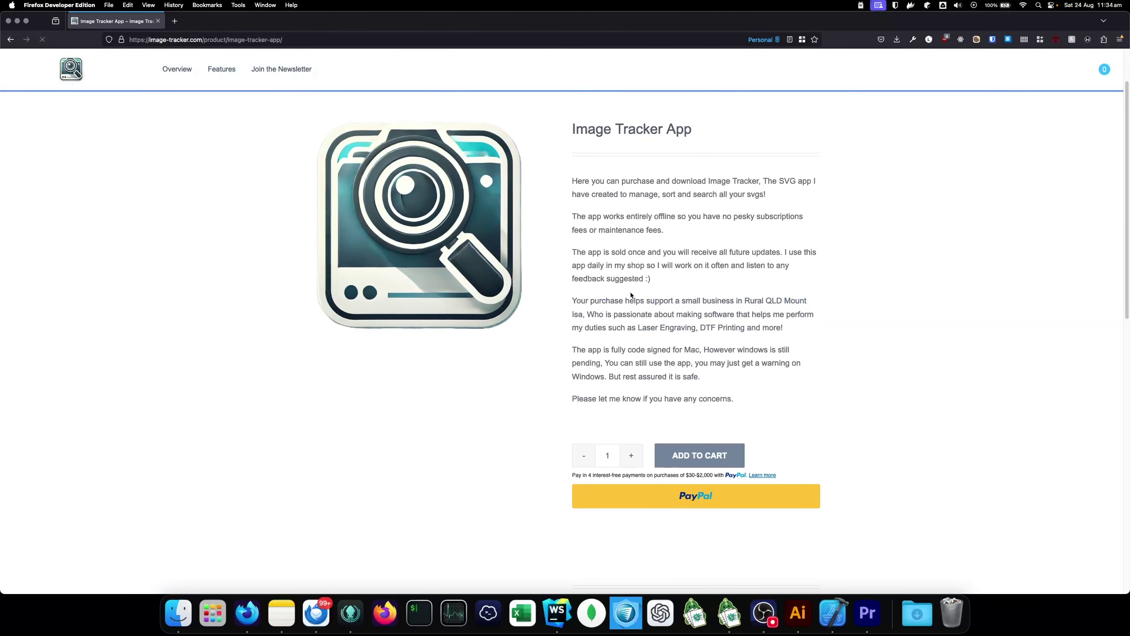
pyautogui.tripleClick(632, 200)
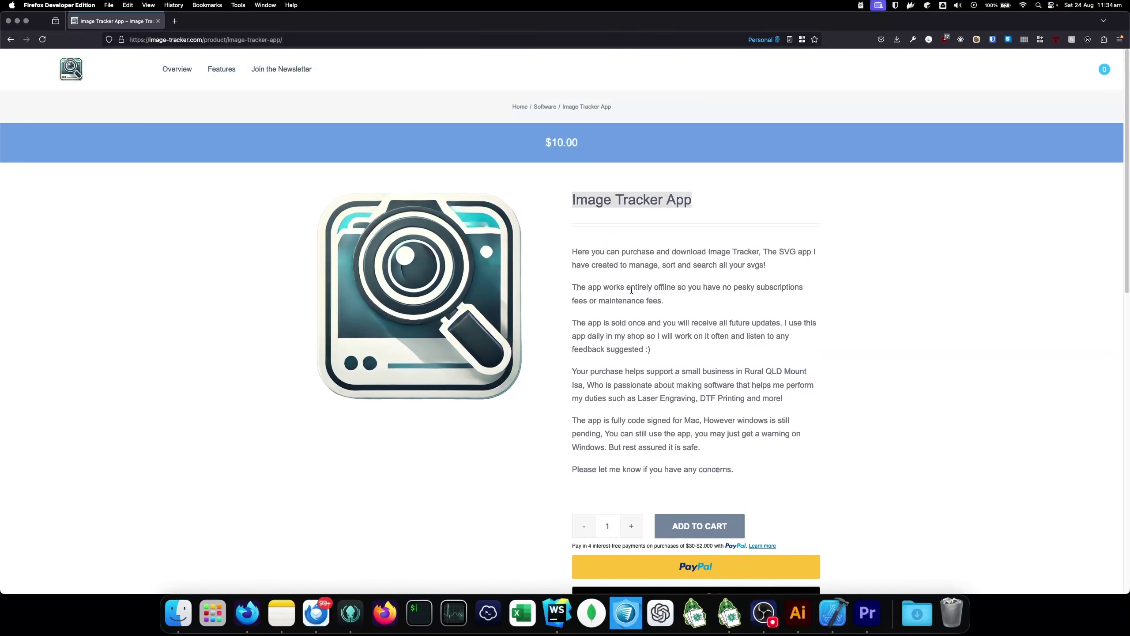
pyautogui.tripleClick(622, 301)
pyautogui.tripleClick(584, 145)
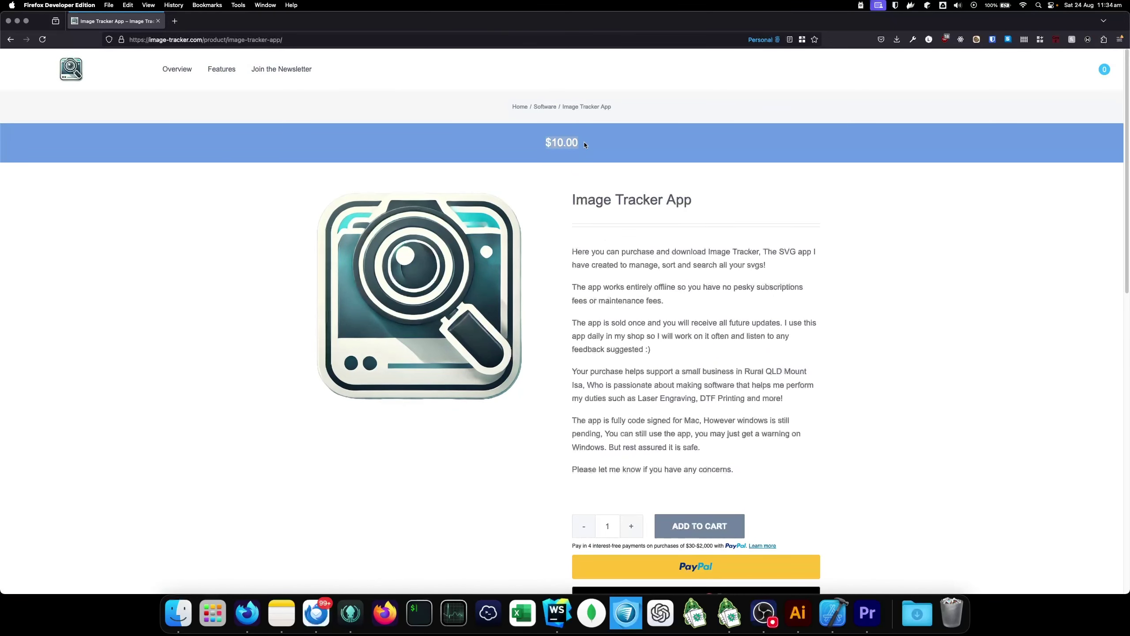
pyautogui.click(594, 262)
# - Scroll down and highlight the code-signing sentence and the Windows signing-pending note
pyautogui.scroll(-3, 586, 356)
pyautogui.moveTo(577, 342); pyautogui.dragTo(698, 342)
pyautogui.click(659, 342)
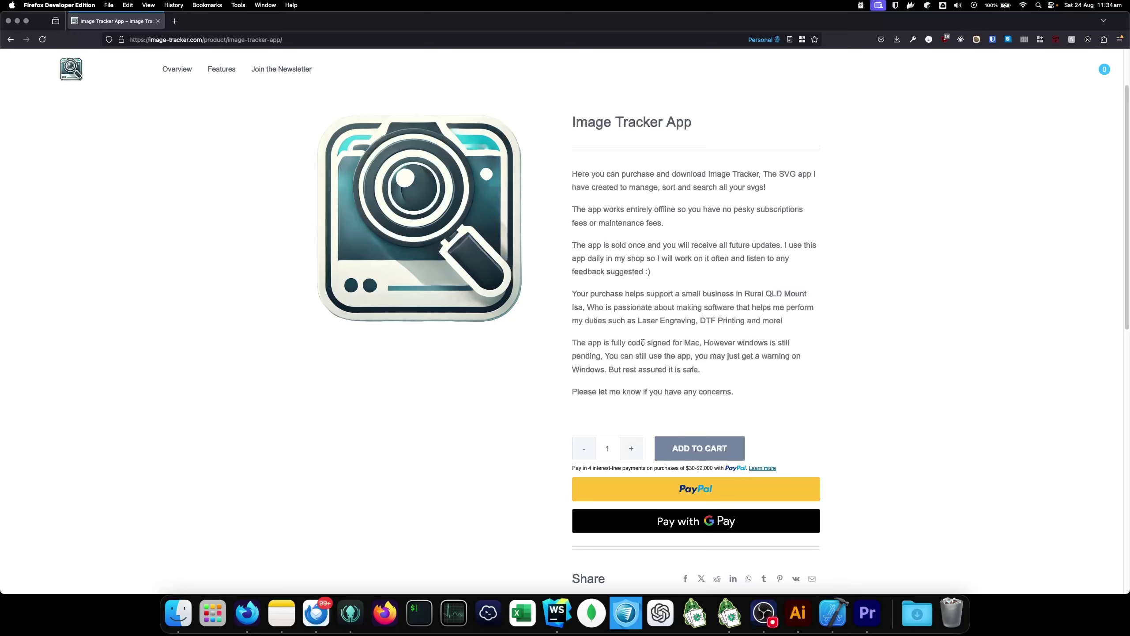
pyautogui.moveTo(704, 343); pyautogui.dragTo(602, 358)
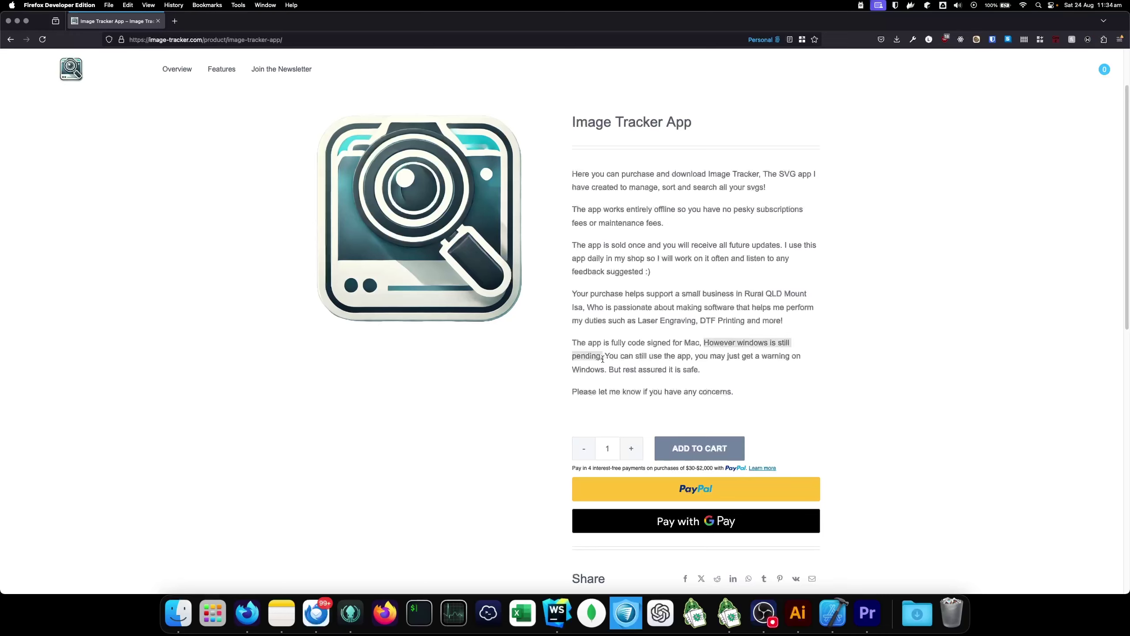
pyautogui.click(622, 356)
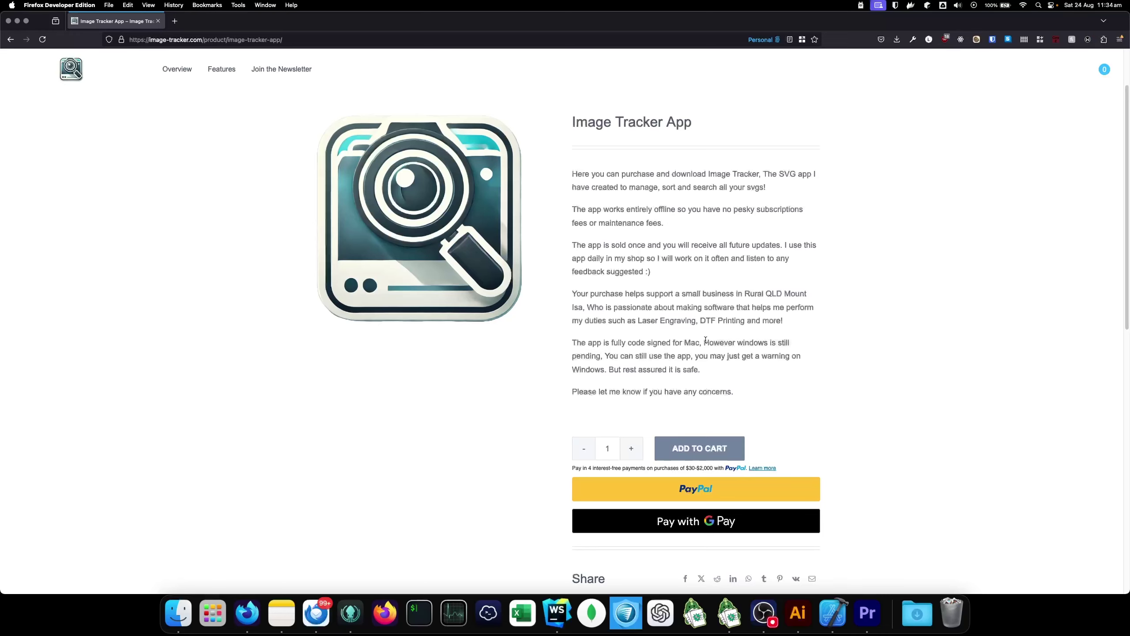
pyautogui.moveTo(704, 341); pyautogui.dragTo(601, 356)
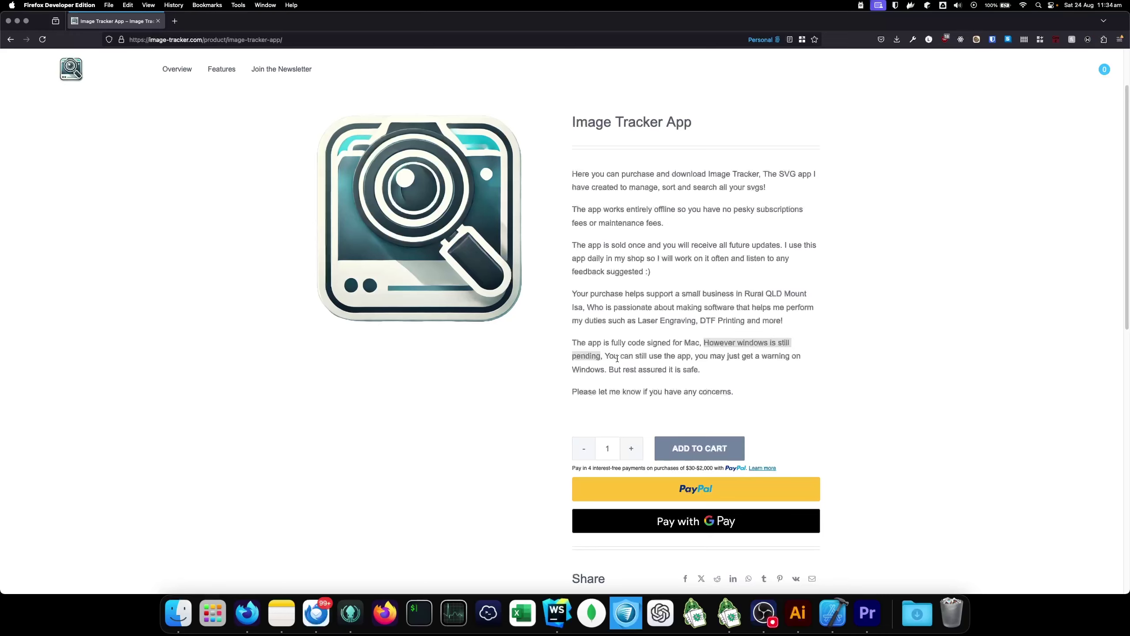
pyautogui.click(613, 364)
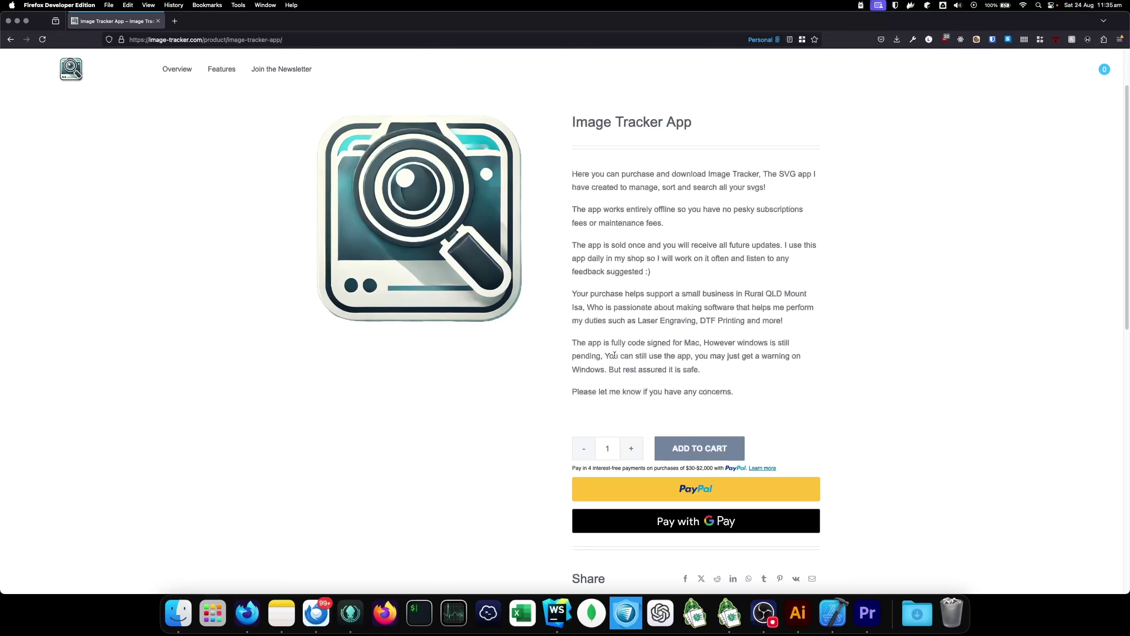
# - Highlight the product description and the note that the app is code signed for Mac
pyautogui.moveTo(747, 397)
pyautogui.mouseDown()
pyautogui.moveTo(645, 294)
pyautogui.moveTo(575, 174)
pyautogui.moveTo(734, 390)
pyautogui.mouseUp()
pyautogui.click(702, 352)
pyautogui.tripleClick(701, 351)
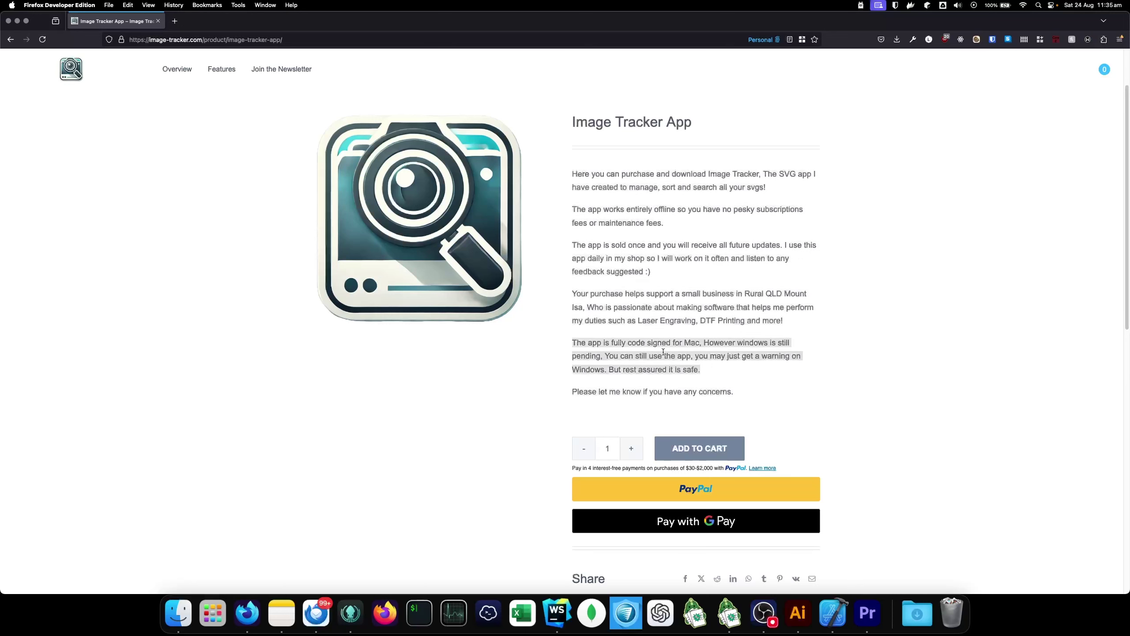
pyautogui.click(667, 345)
pyautogui.moveTo(602, 342); pyautogui.dragTo(715, 344)
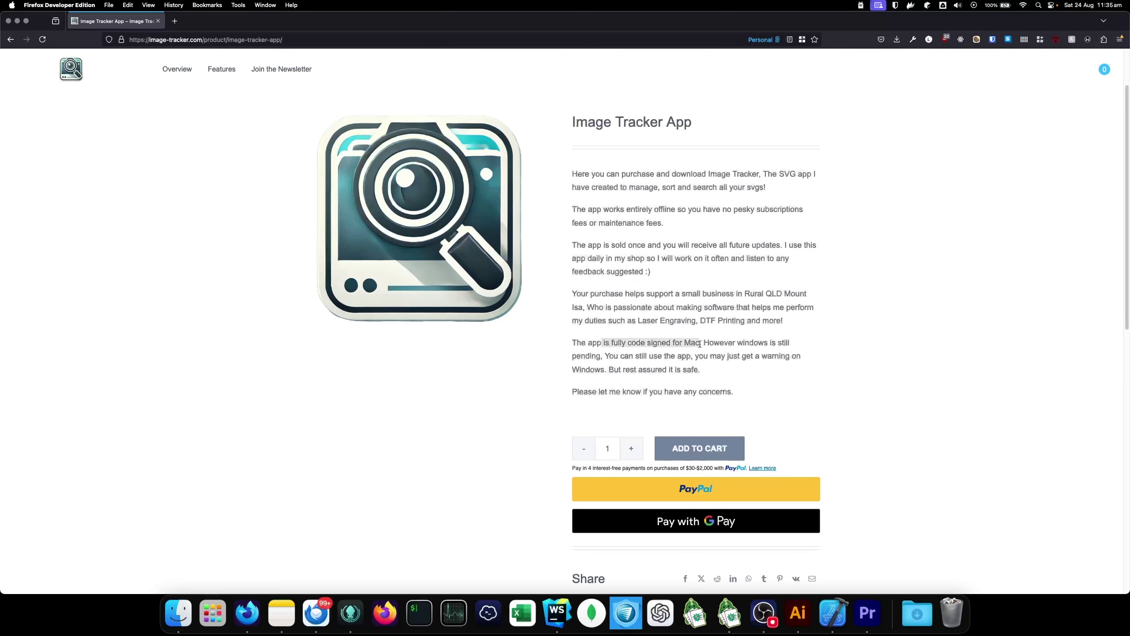
pyautogui.click(719, 347)
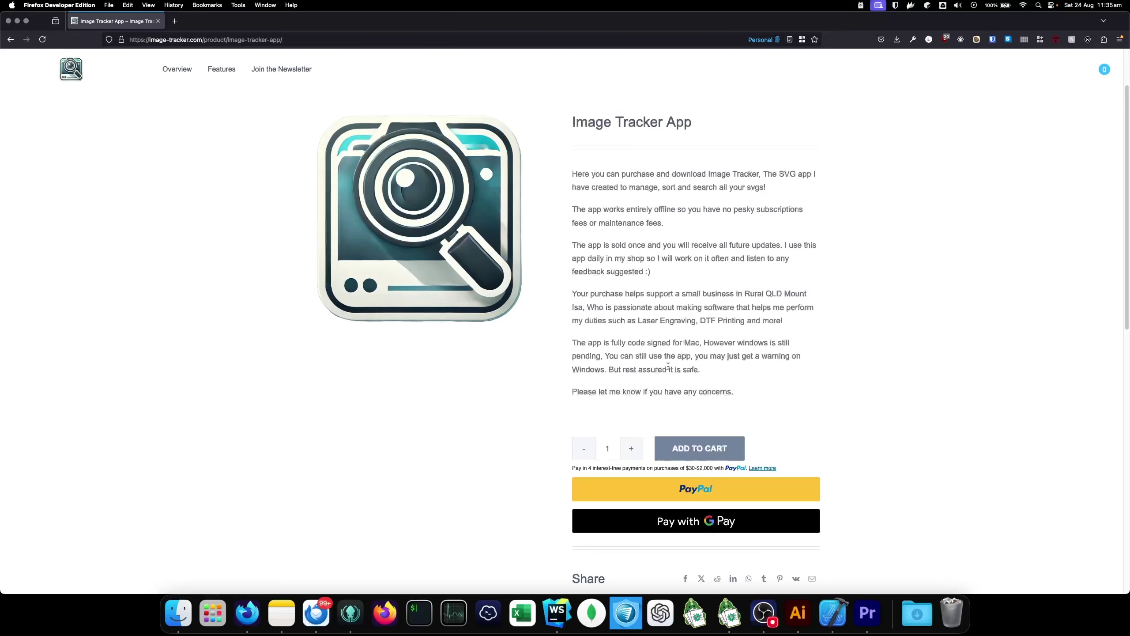
pyautogui.scroll(-10, 668, 366)
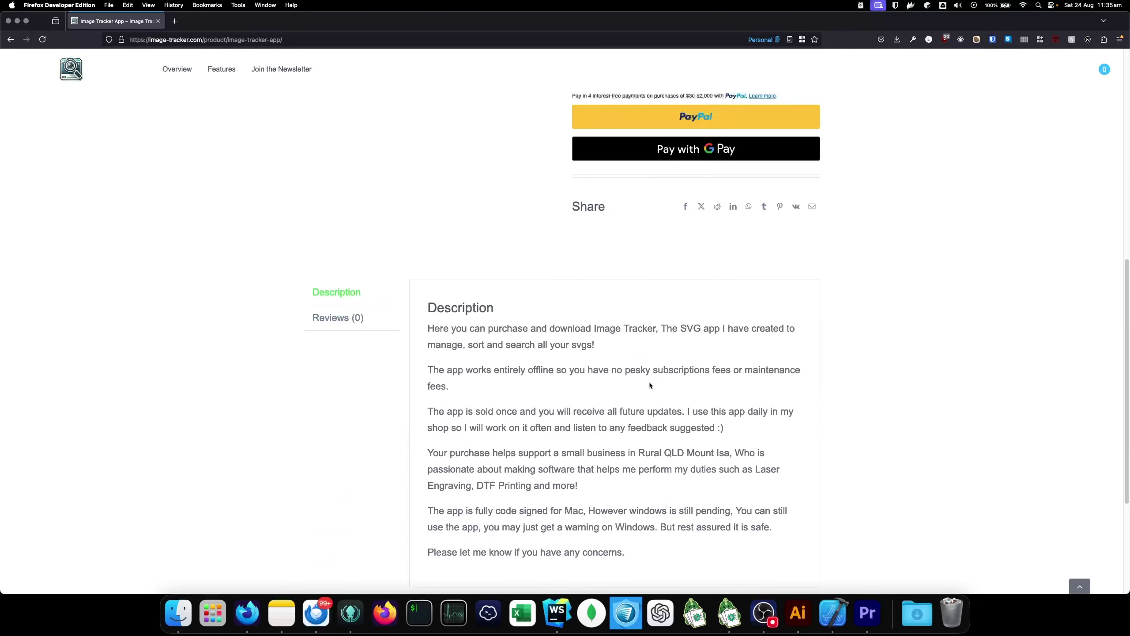
pyautogui.scroll(12, 649, 384)
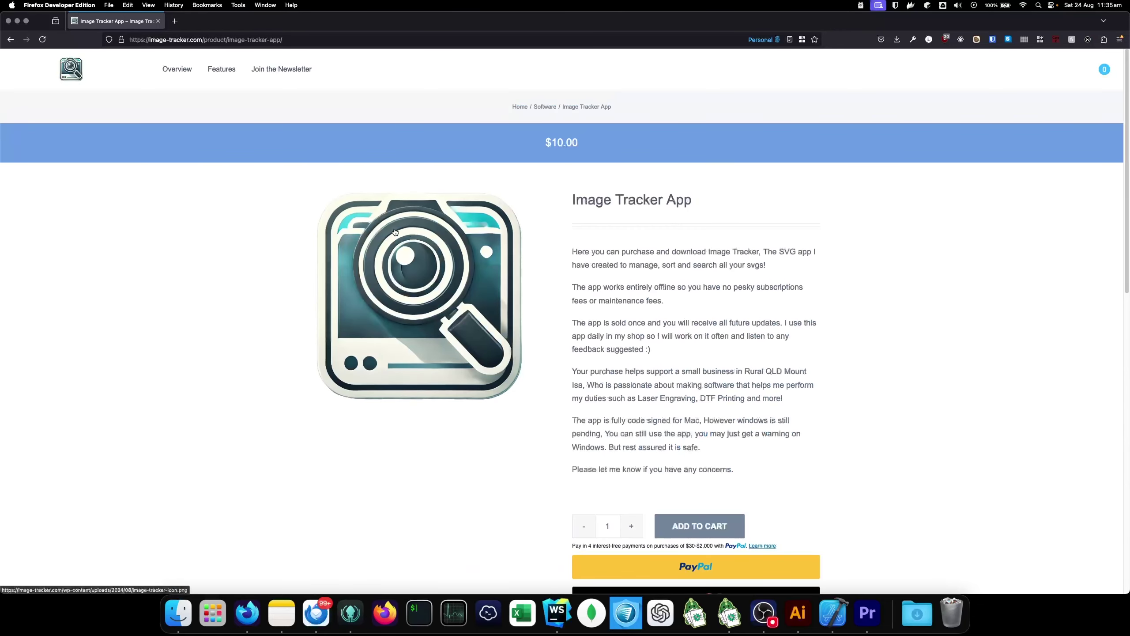